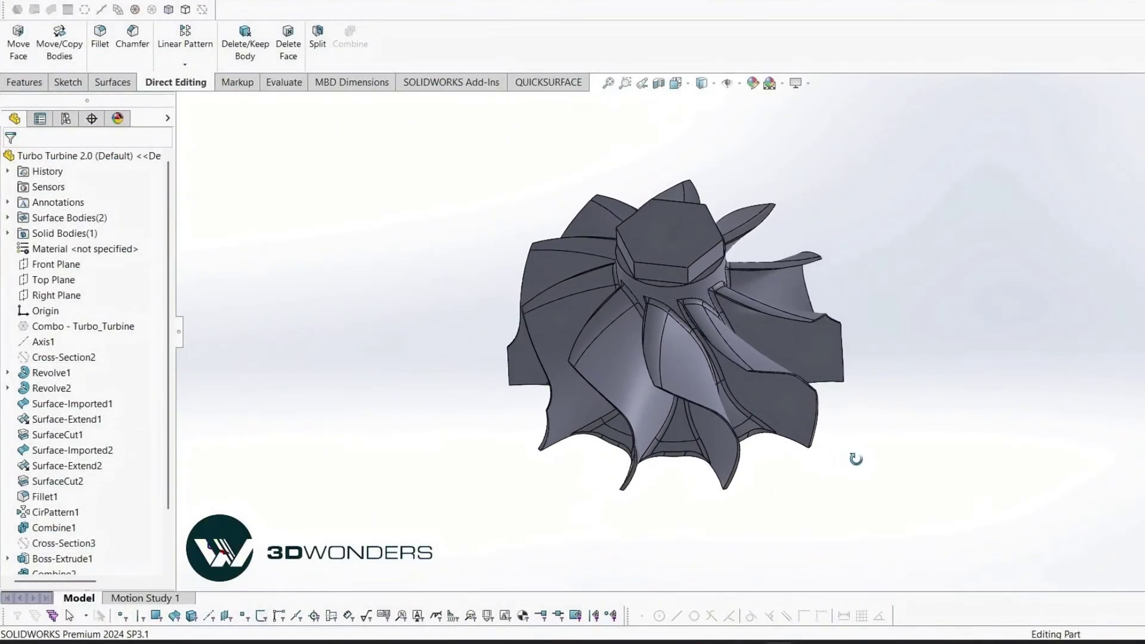
pyautogui.scroll(-3, 835, 375)
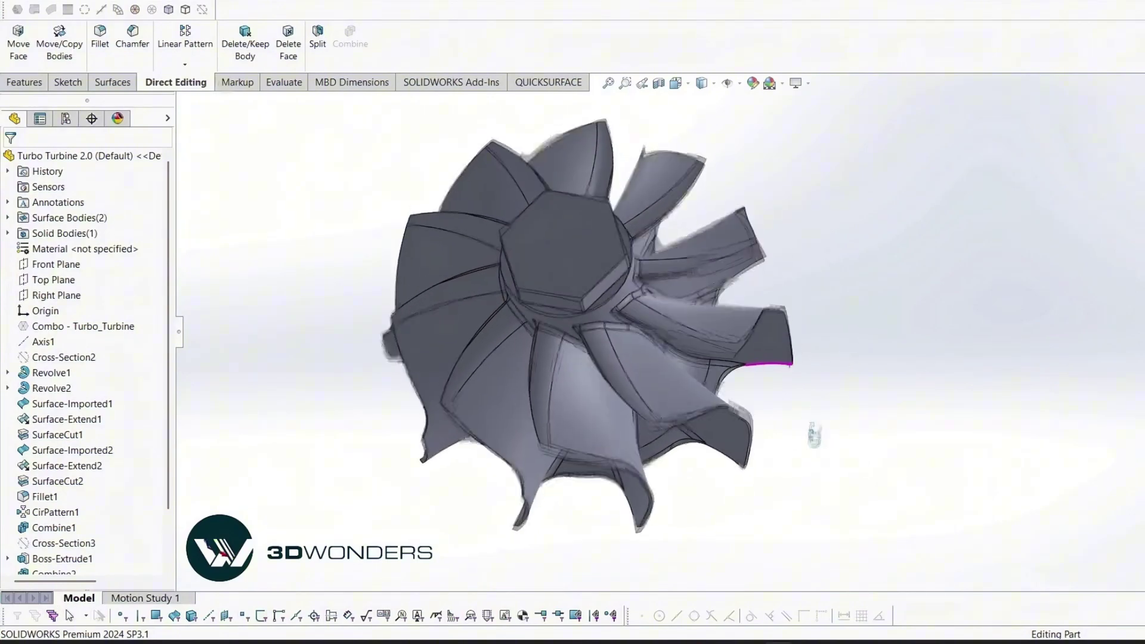
pyautogui.moveTo(814, 442); pyautogui.dragTo(799, 244, button='middle')
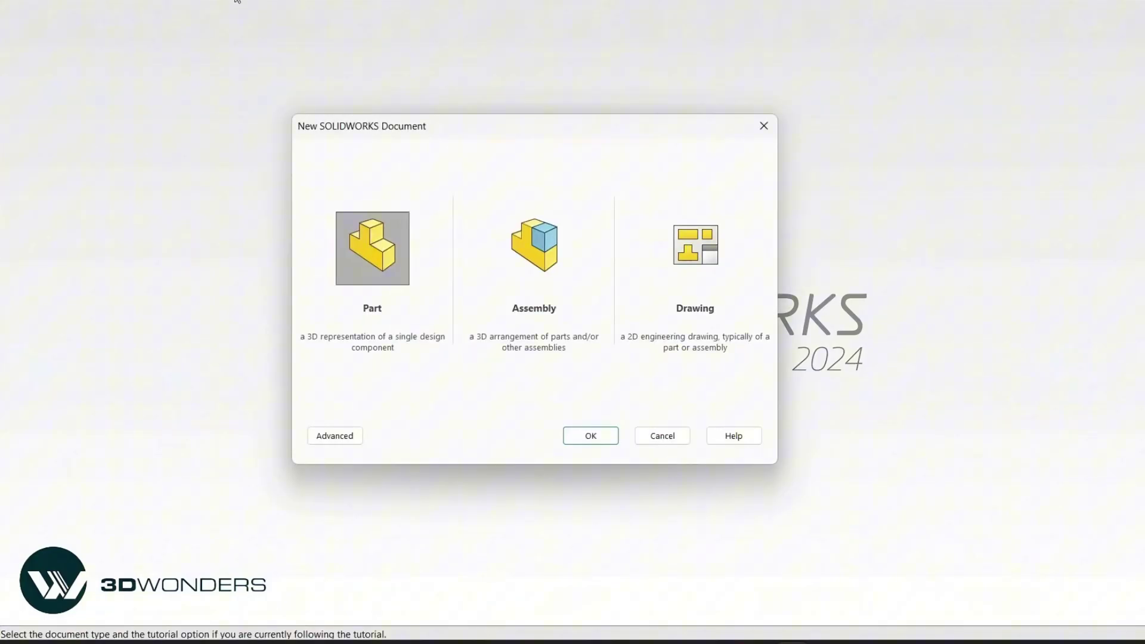
# Create a new part and import the scan mesh Combo - Turbo_Turbine.stl with millimetres as its file units.
pyautogui.click(591, 437)
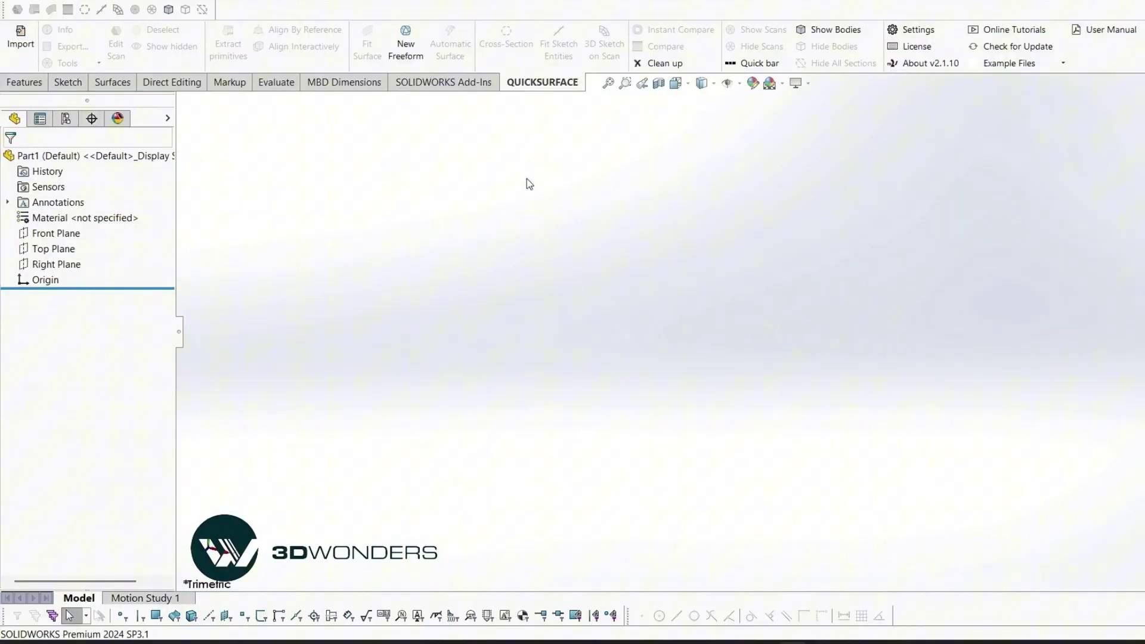
pyautogui.click(20, 37)
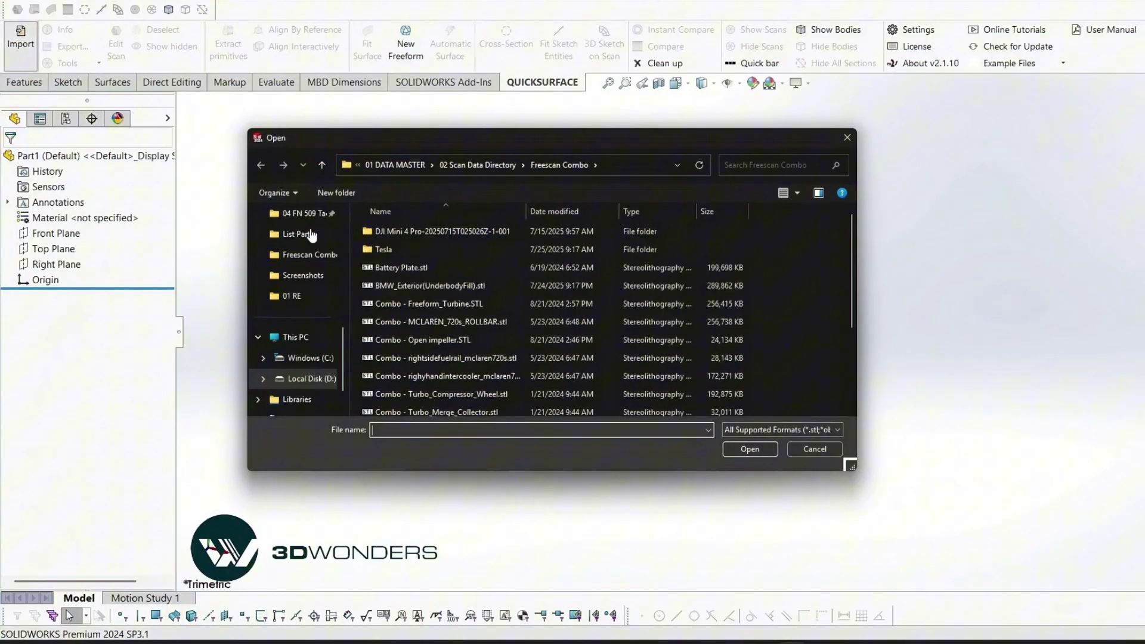
pyautogui.scroll(-3, 401, 275)
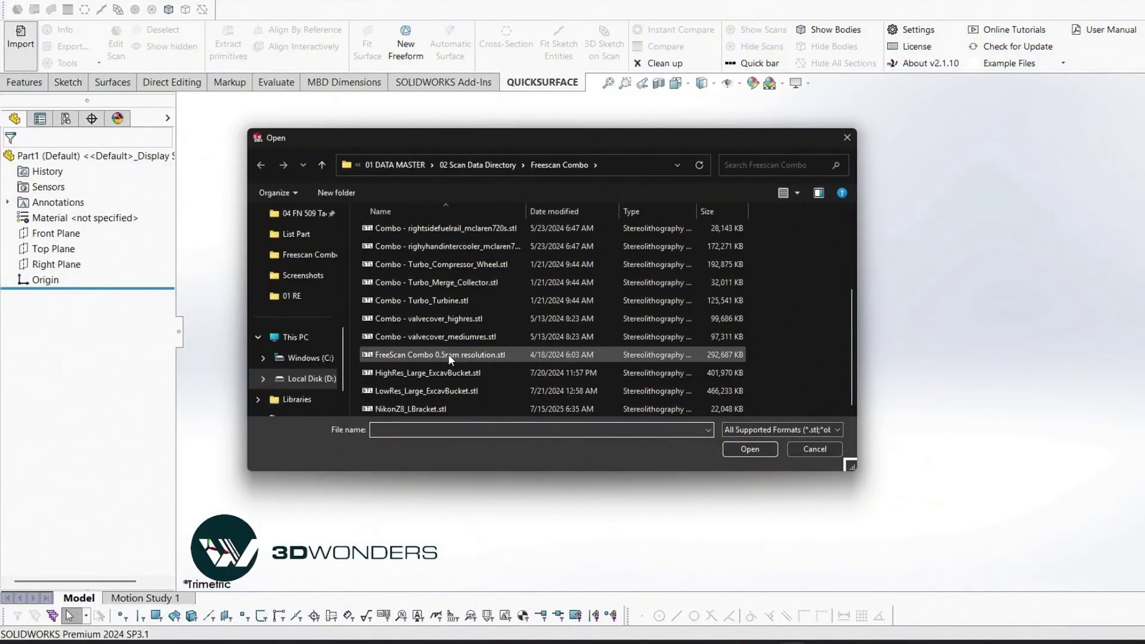
pyautogui.click(430, 301)
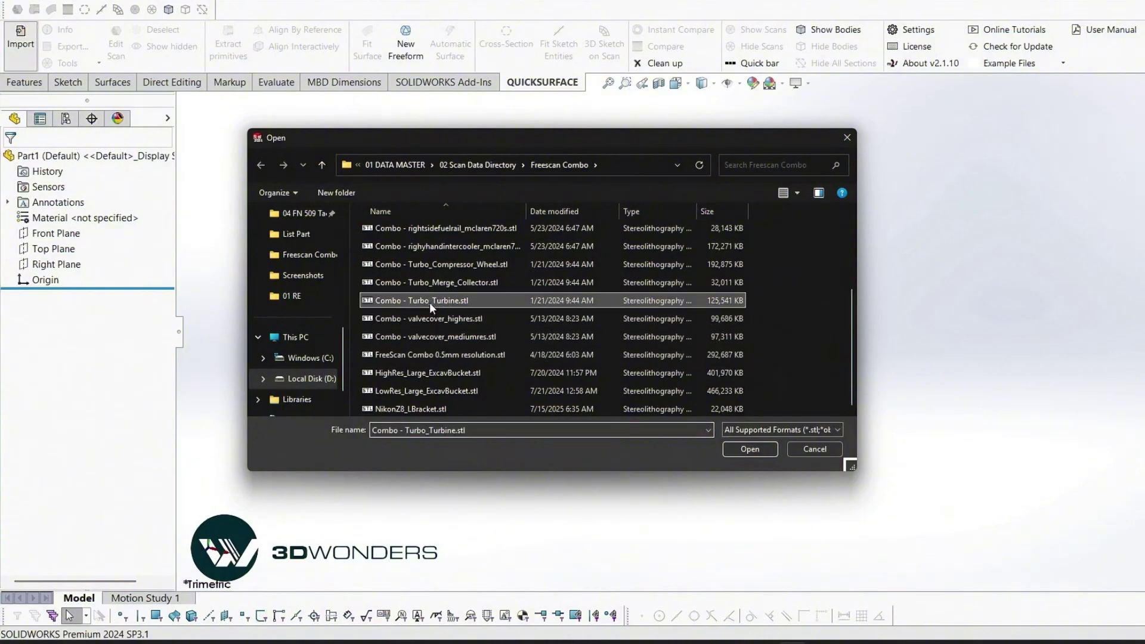
pyautogui.click(747, 450)
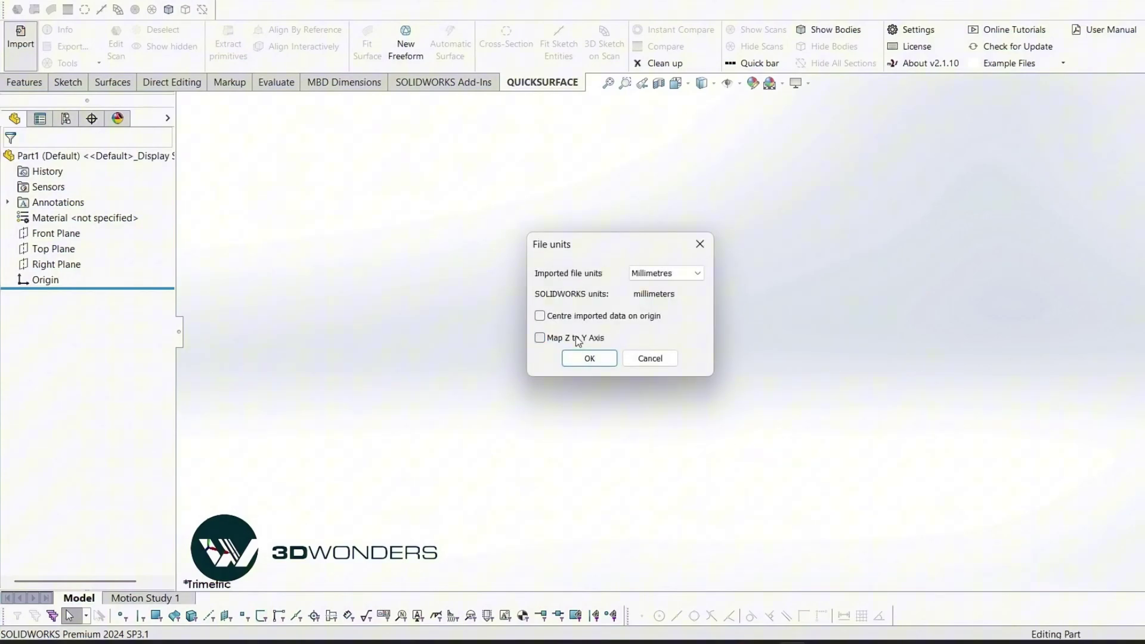
pyautogui.click(591, 358)
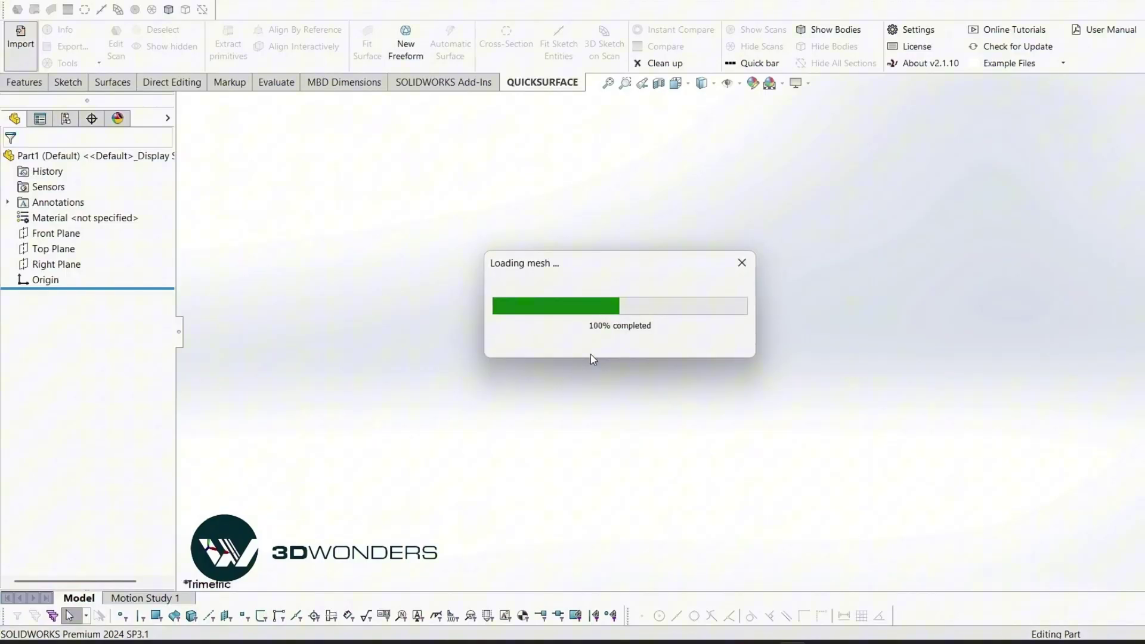
# Extract a reference-only plane primitive from the flat ring-shaped back face of the turbine scan, using wand selection at sensitivity 18.
pyautogui.press('space')
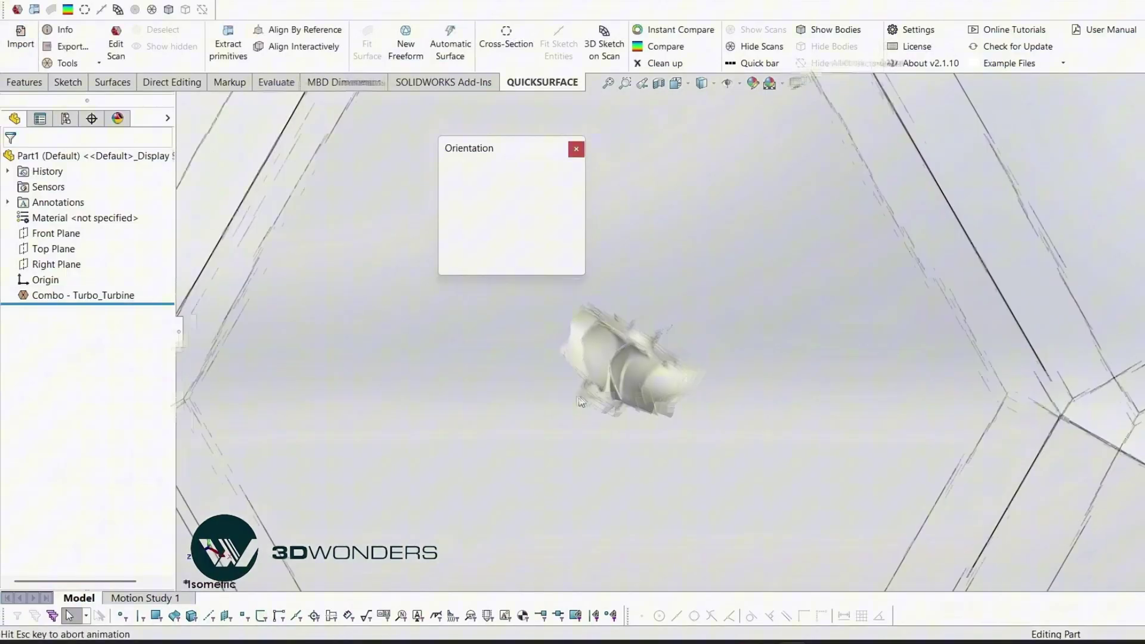
pyautogui.click(619, 422)
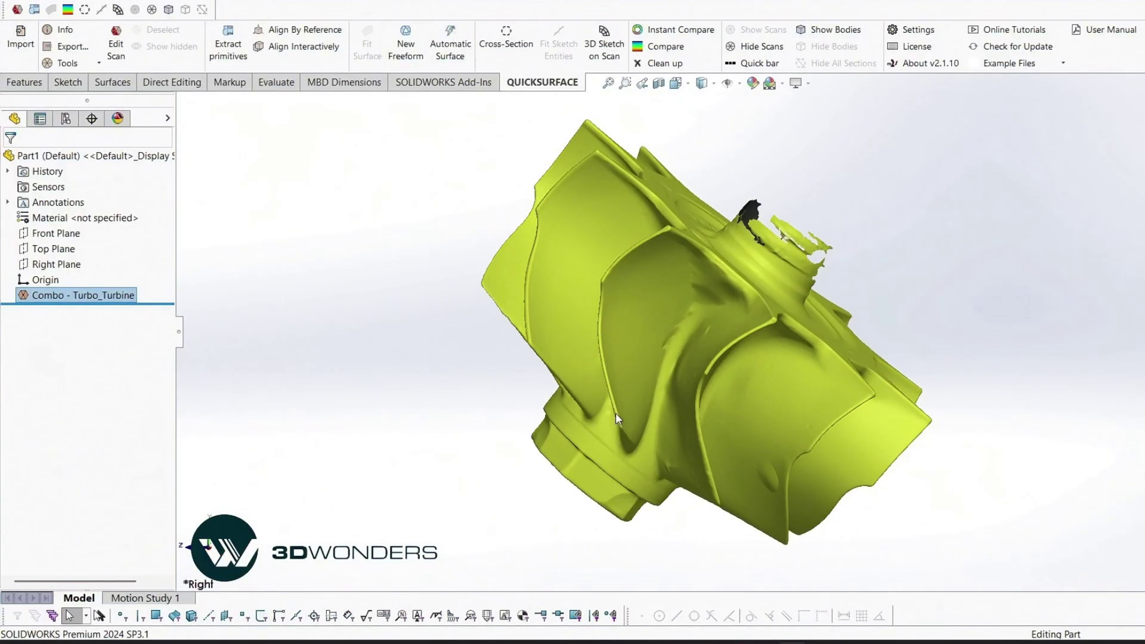
pyautogui.moveTo(477, 425); pyautogui.dragTo(663, 227, button='middle')
pyautogui.click(936, 271)
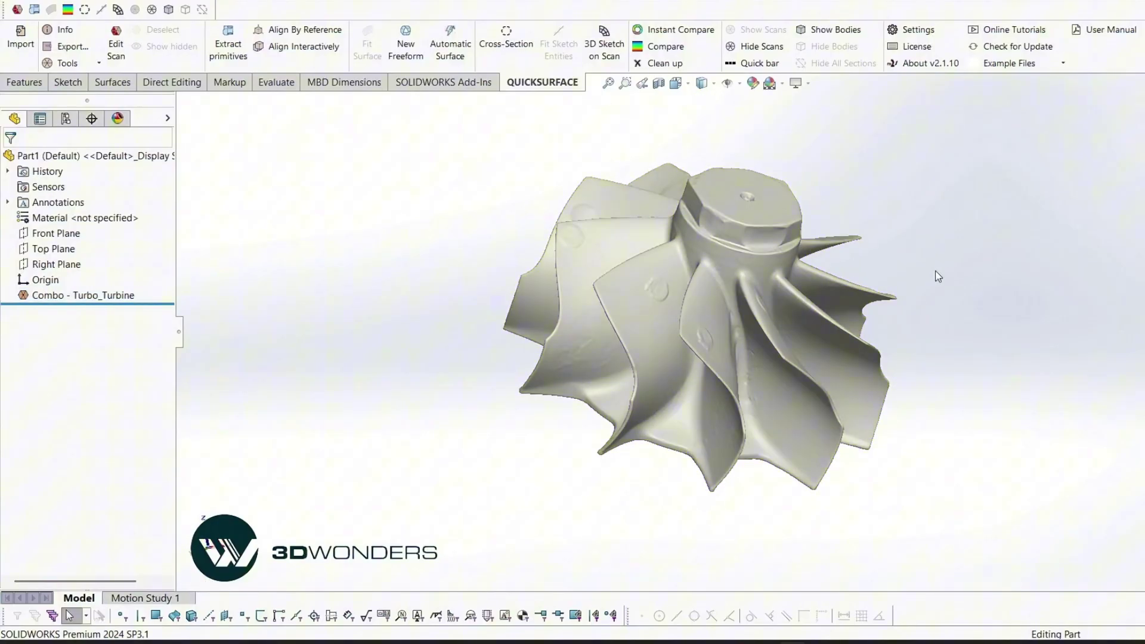
pyautogui.moveTo(865, 328); pyautogui.dragTo(795, 147, button='middle')
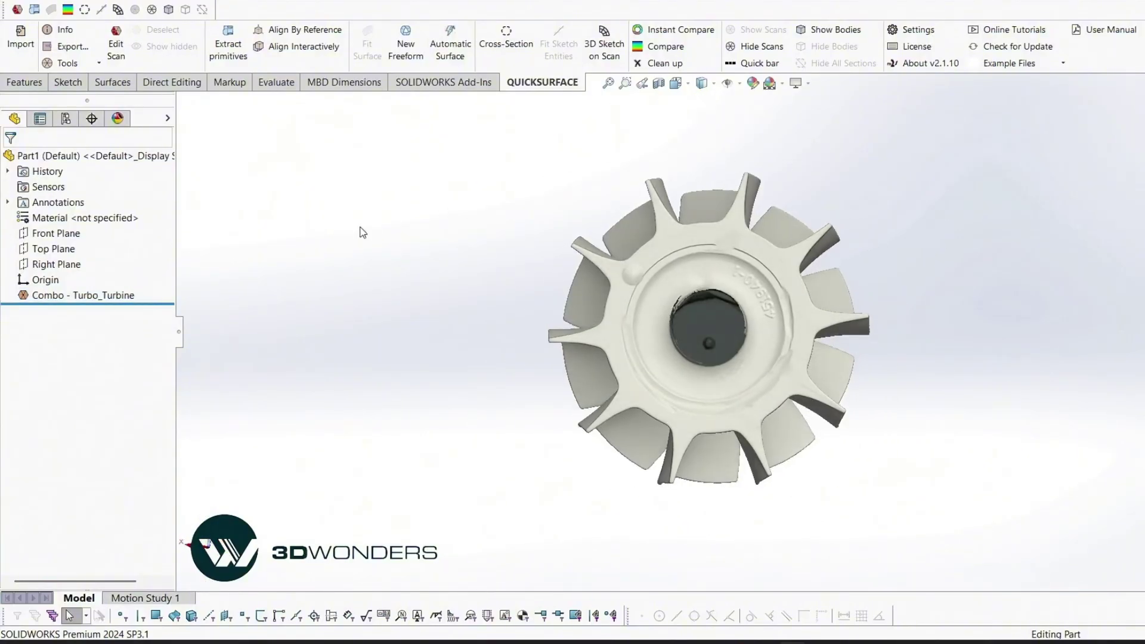
pyautogui.click(35, 10)
pyautogui.moveTo(344, 301); pyautogui.dragTo(614, 256, button='middle')
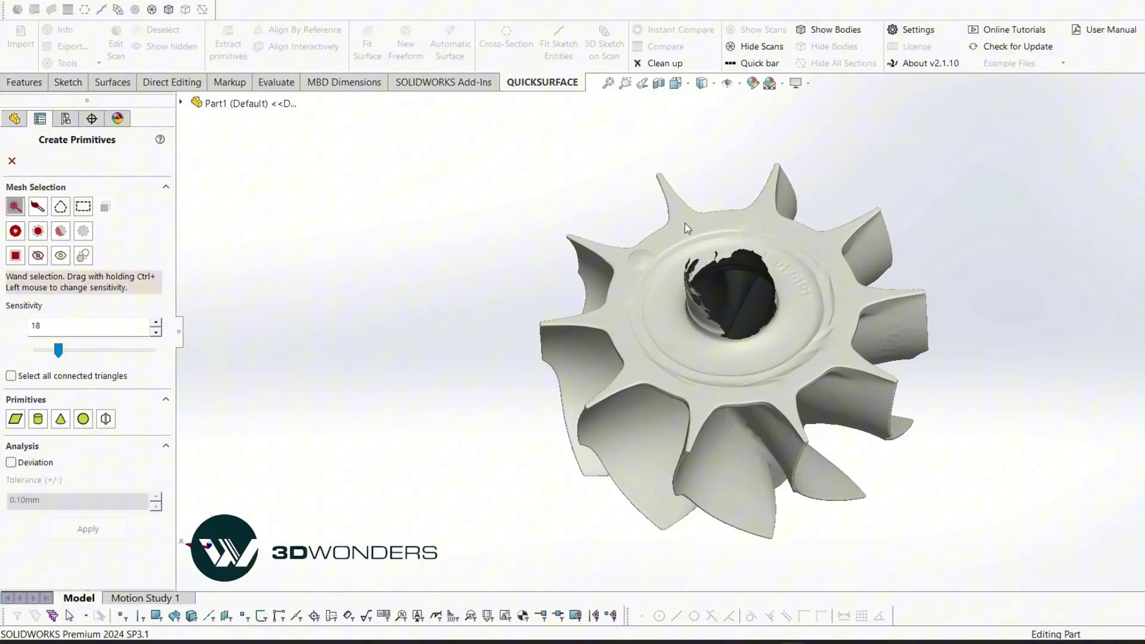
pyautogui.click(686, 224)
pyautogui.click(15, 420)
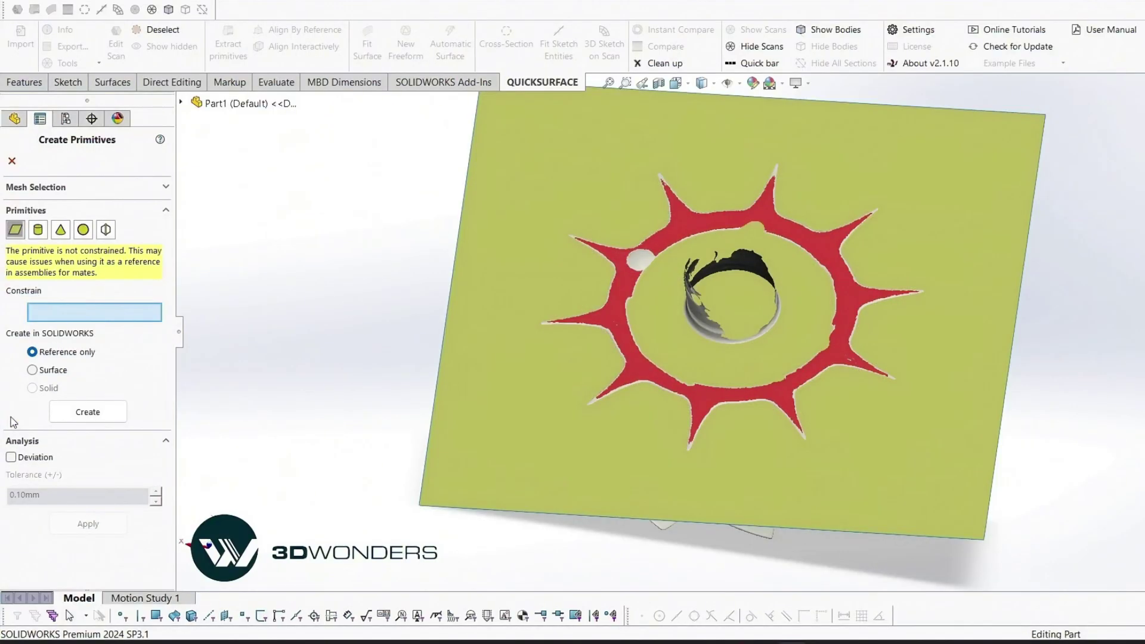
pyautogui.click(89, 411)
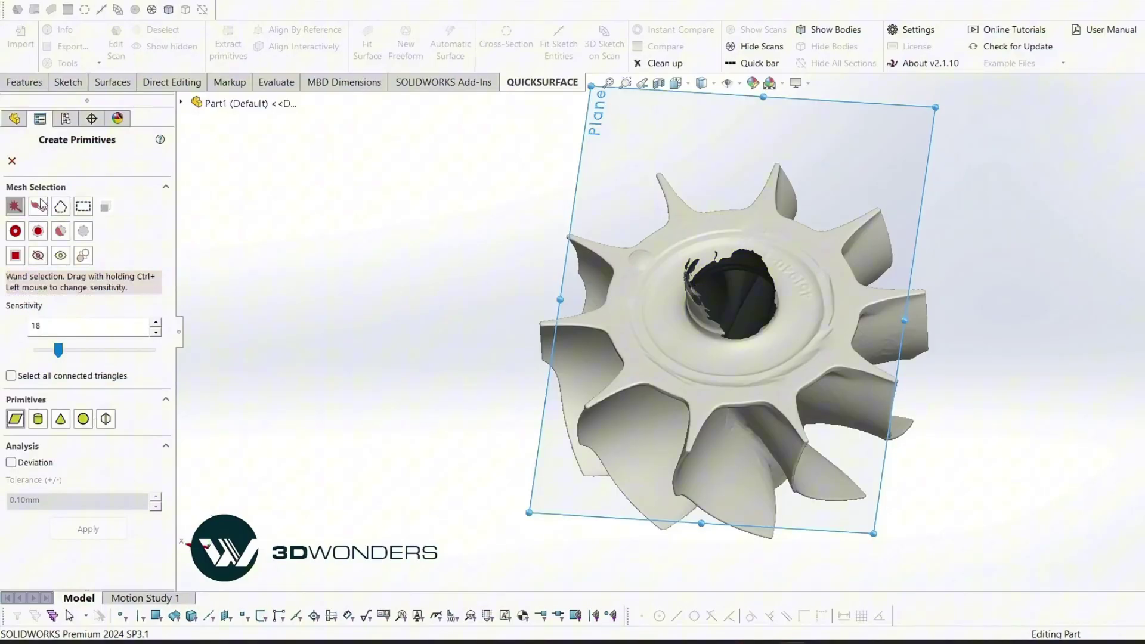
pyautogui.click(12, 161)
# Create a cross-section of the scan offset about 0.82 mm from the extracted plane.
pyautogui.moveTo(463, 315); pyautogui.dragTo(622, 222, button='middle')
pyautogui.click(622, 222)
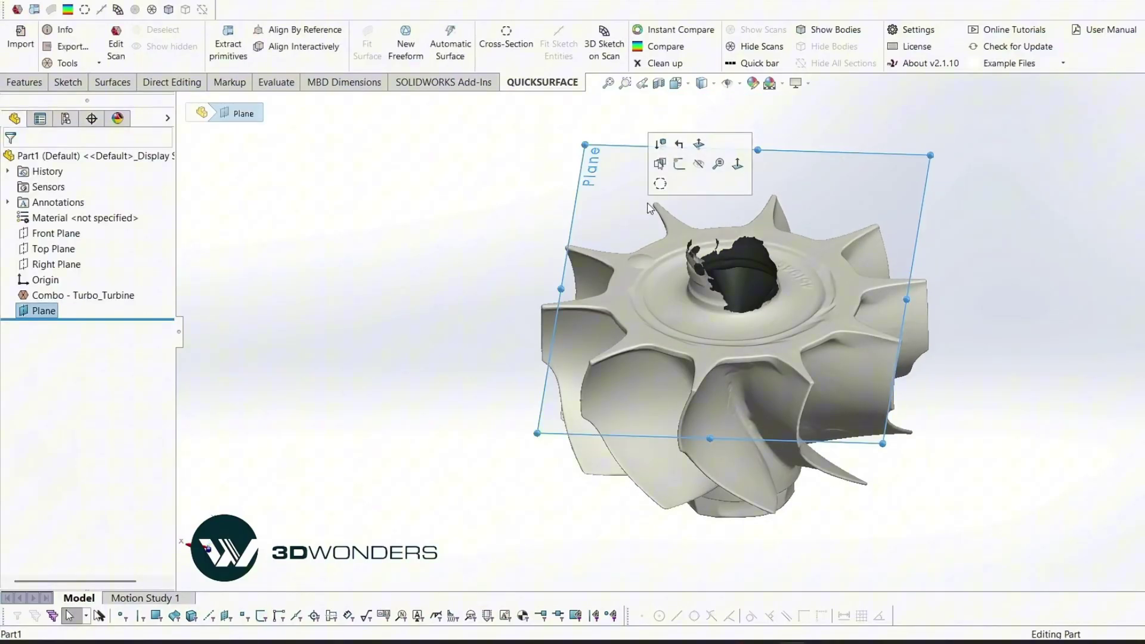
pyautogui.click(661, 185)
pyautogui.scroll(-6, 699, 355)
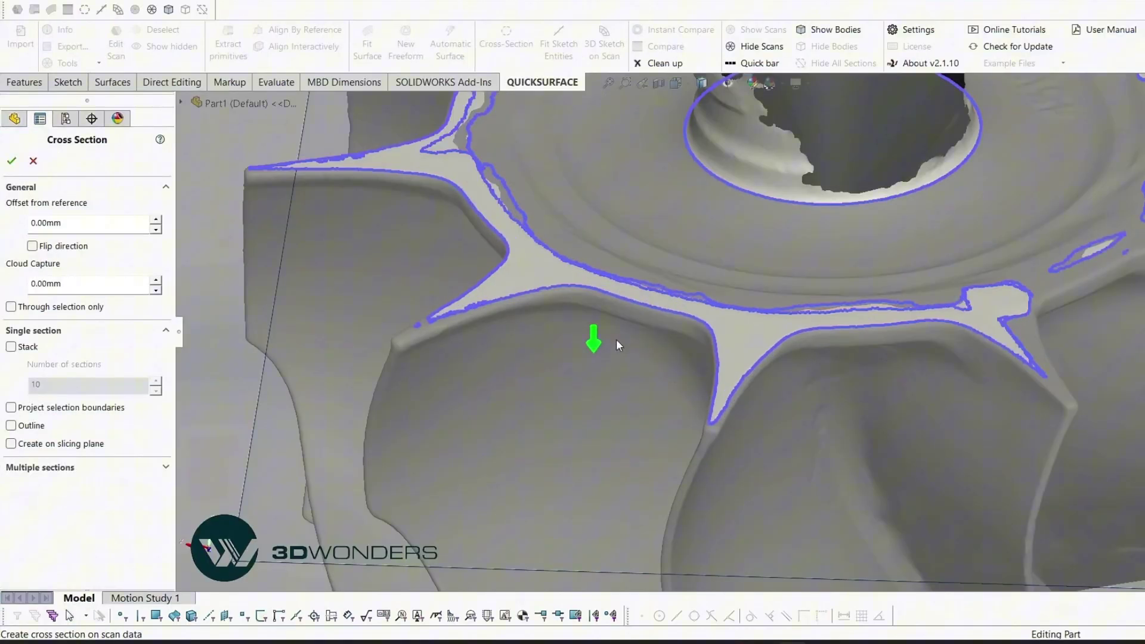
pyautogui.moveTo(593, 344); pyautogui.dragTo(583, 353)
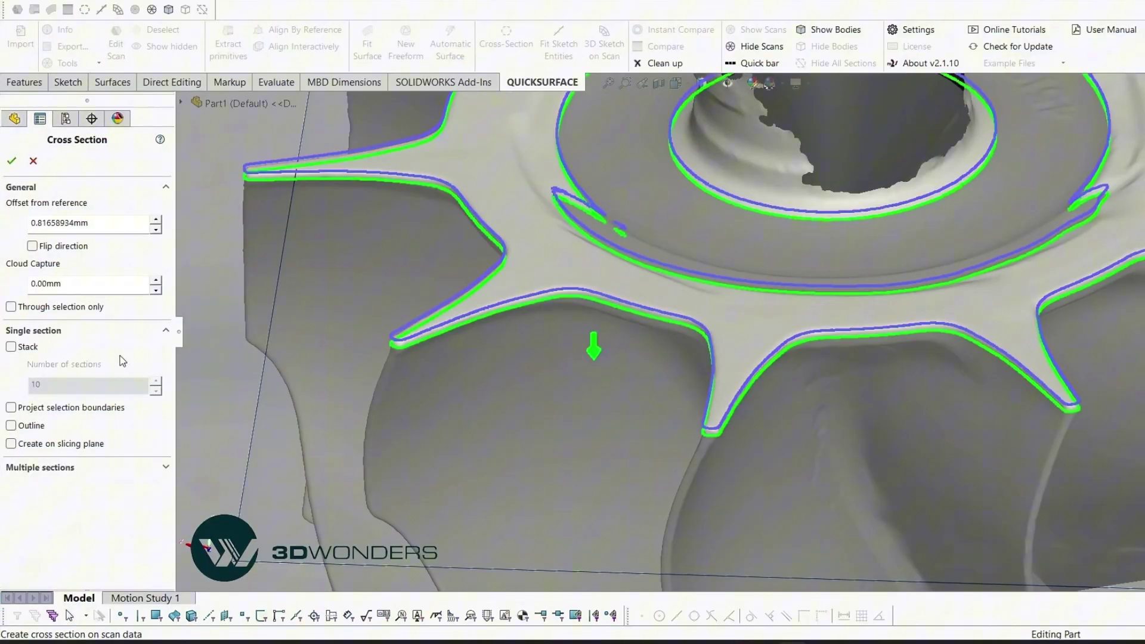
pyautogui.click(11, 161)
pyautogui.scroll(6, 477, 122)
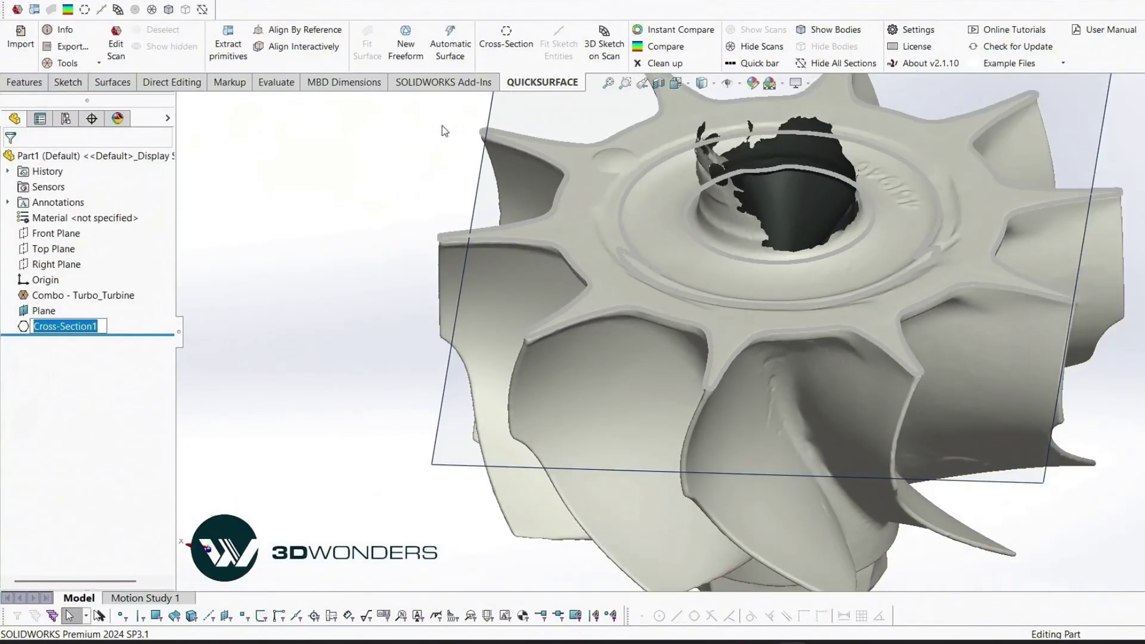
# With the scan hidden, extract a circle into a new sketch on the extracted plane, fitted to five cross-section valleys between the blades.
pyautogui.click(525, 115)
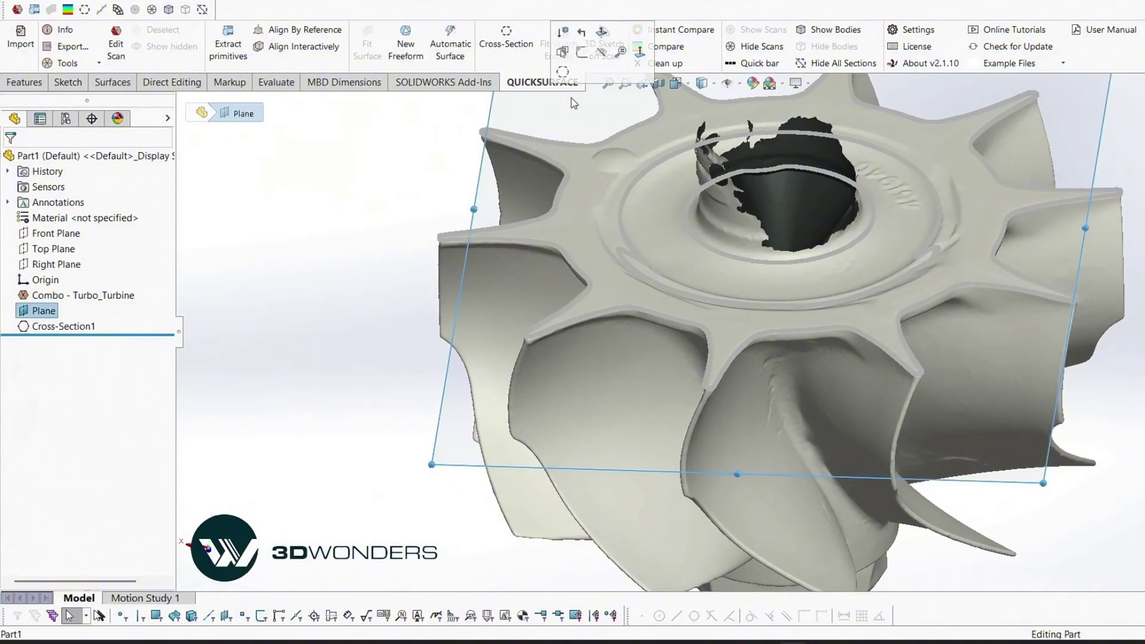
pyautogui.click(579, 58)
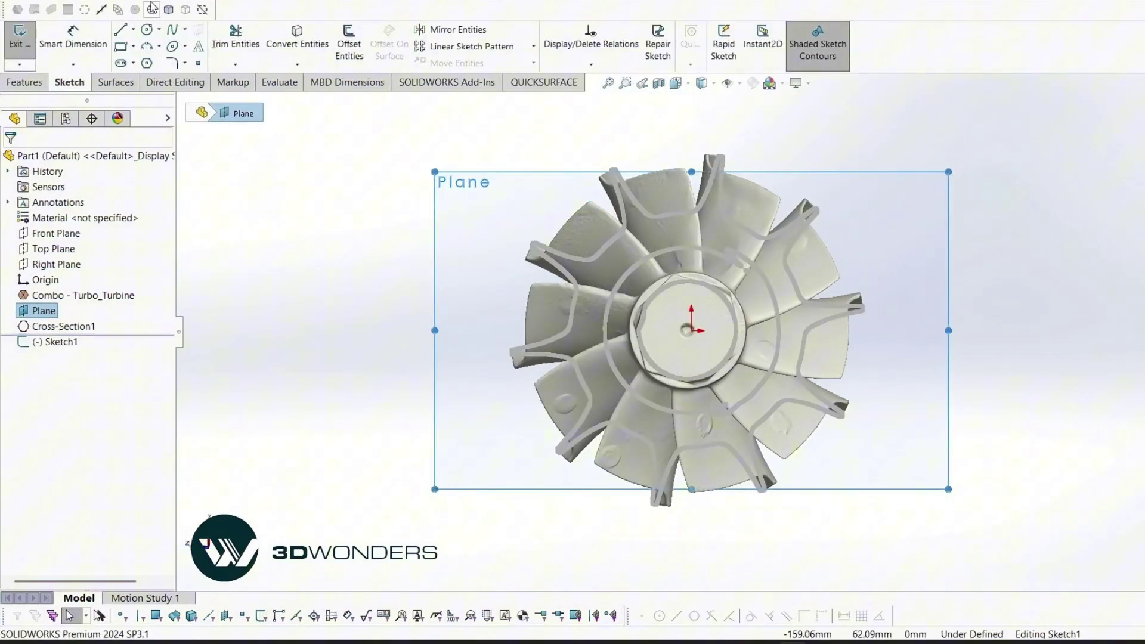
pyautogui.click(152, 7)
pyautogui.click(98, 11)
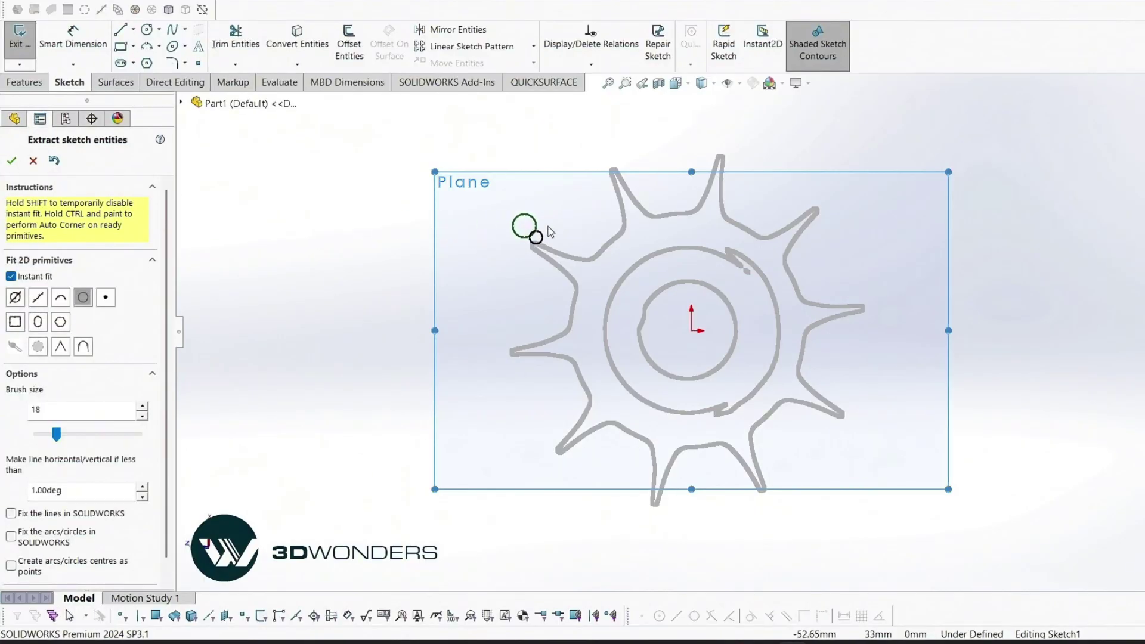
pyautogui.click(608, 246)
pyautogui.click(581, 382)
pyautogui.click(700, 447)
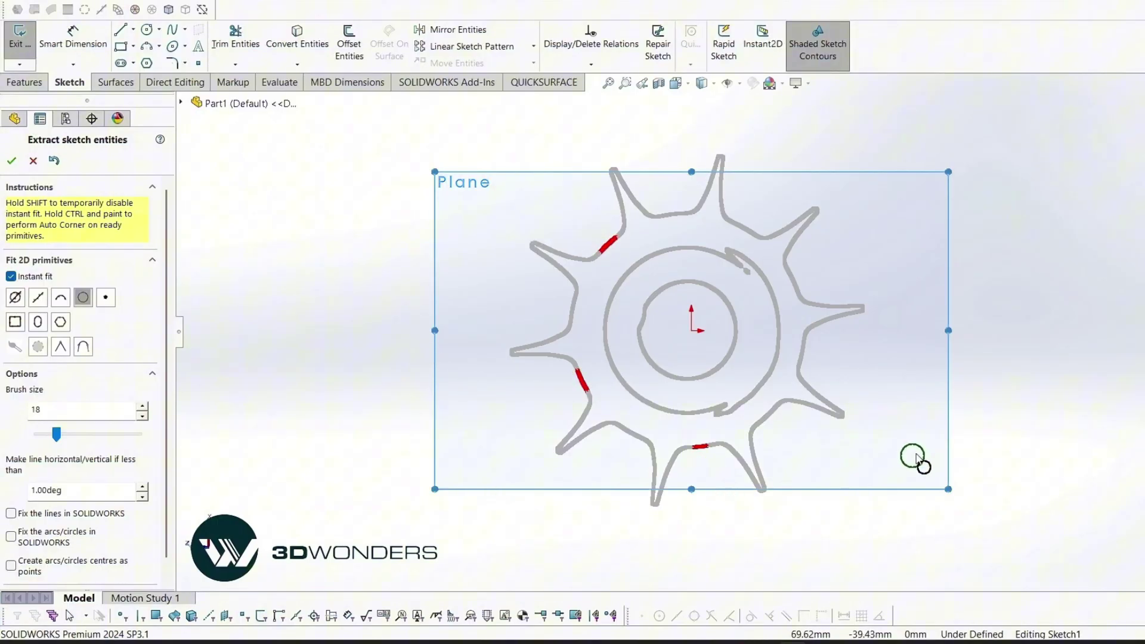
pyautogui.click(802, 353)
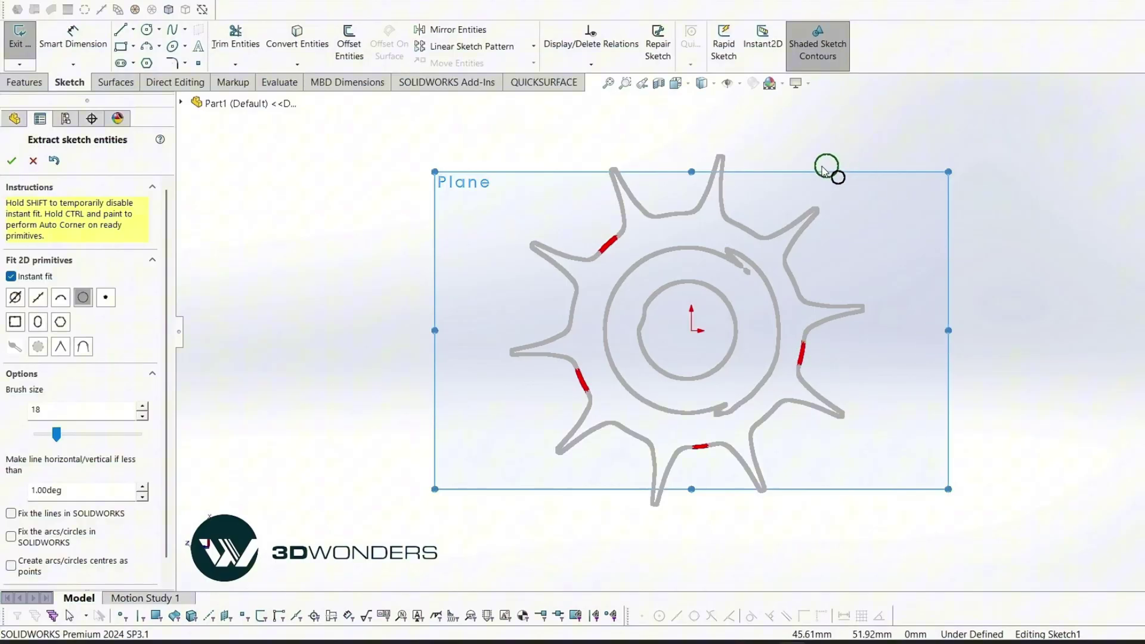
pyautogui.click(742, 225)
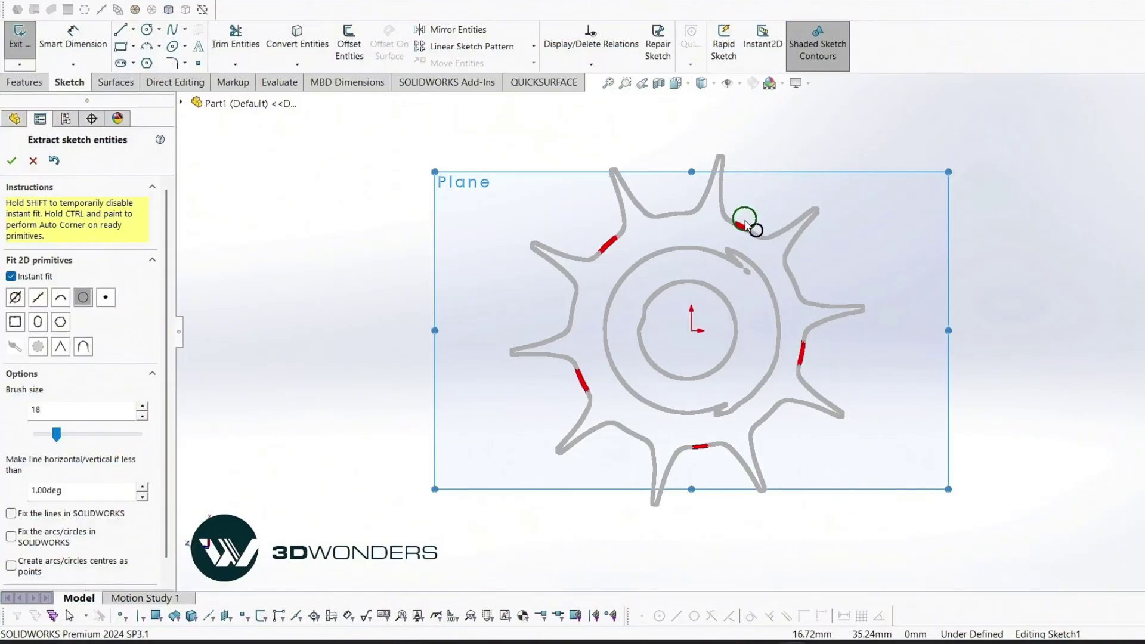
pyautogui.click(12, 158)
# Exit the circle sketch and show the turbine scan again.
pyautogui.scroll(-5, 597, 233)
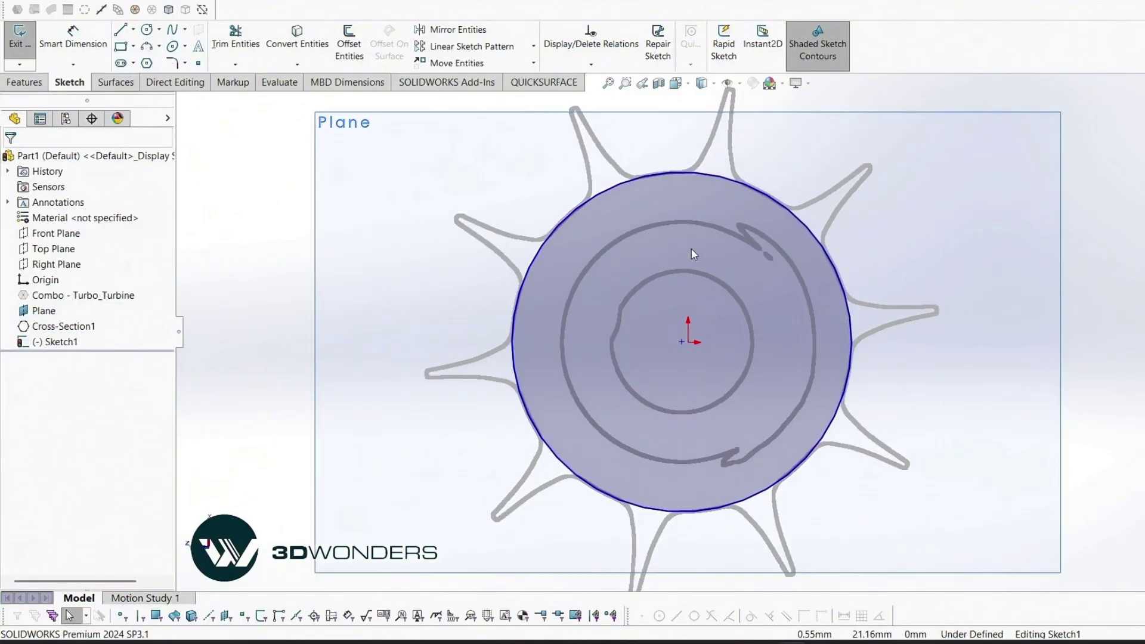
pyautogui.scroll(5, 519, 229)
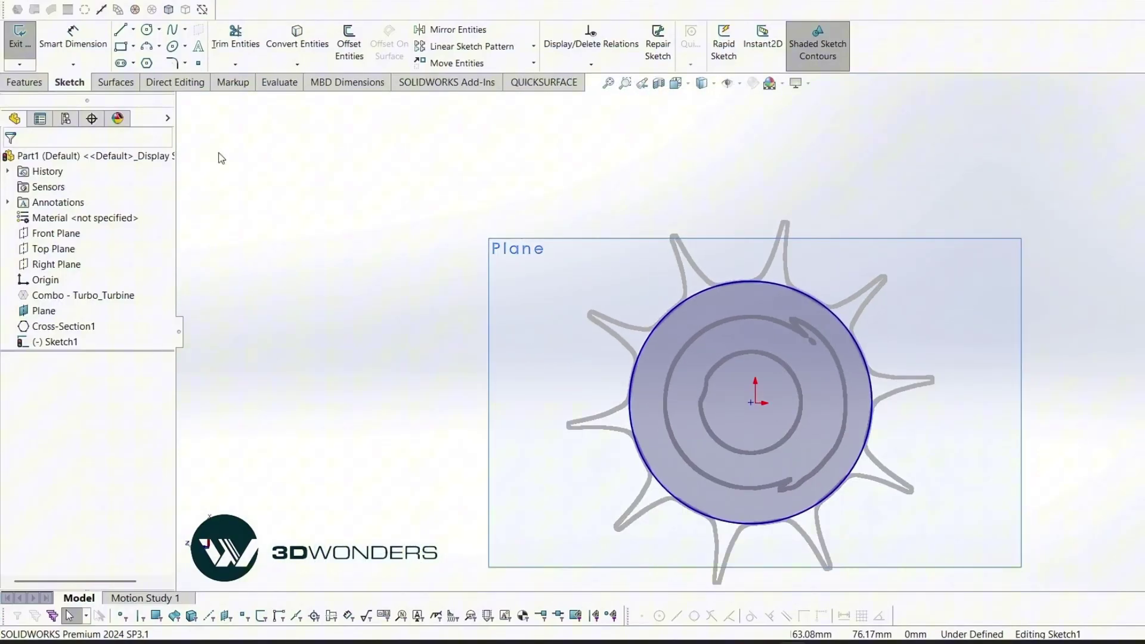
pyautogui.click(20, 37)
pyautogui.scroll(1, 704, 340)
pyautogui.moveTo(701, 346); pyautogui.dragTo(675, 396, button='middle')
pyautogui.click(422, 258)
pyautogui.click(136, 9)
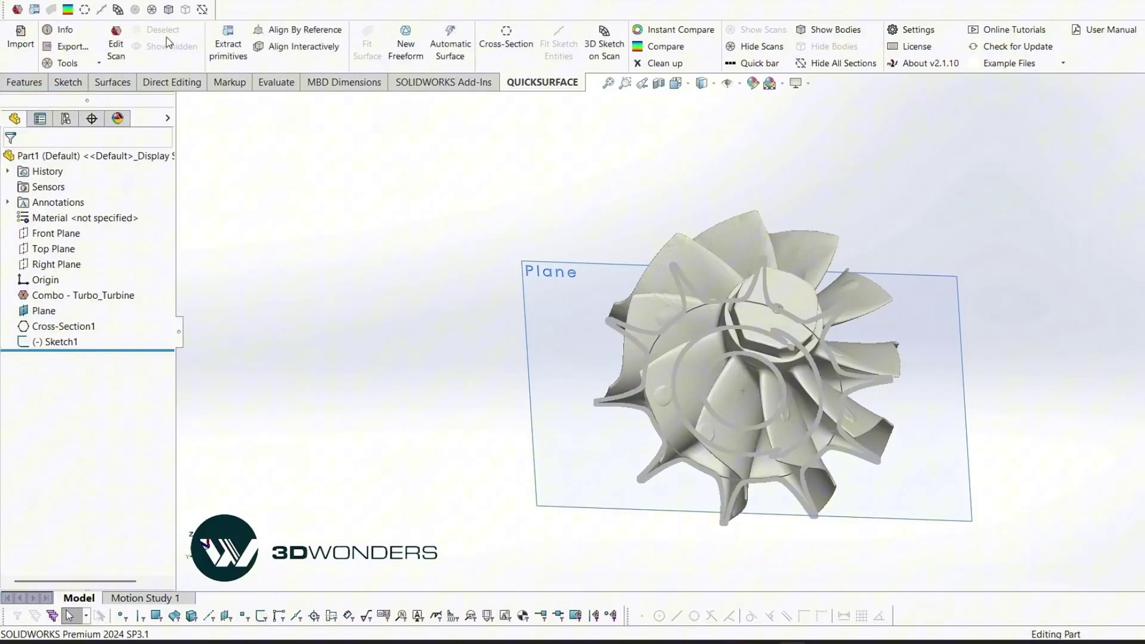
# Align the scan by reference, mapping the extracted plane to the Front Plane (OXY) and the circle's centre point to the origin.
pyautogui.click(302, 33)
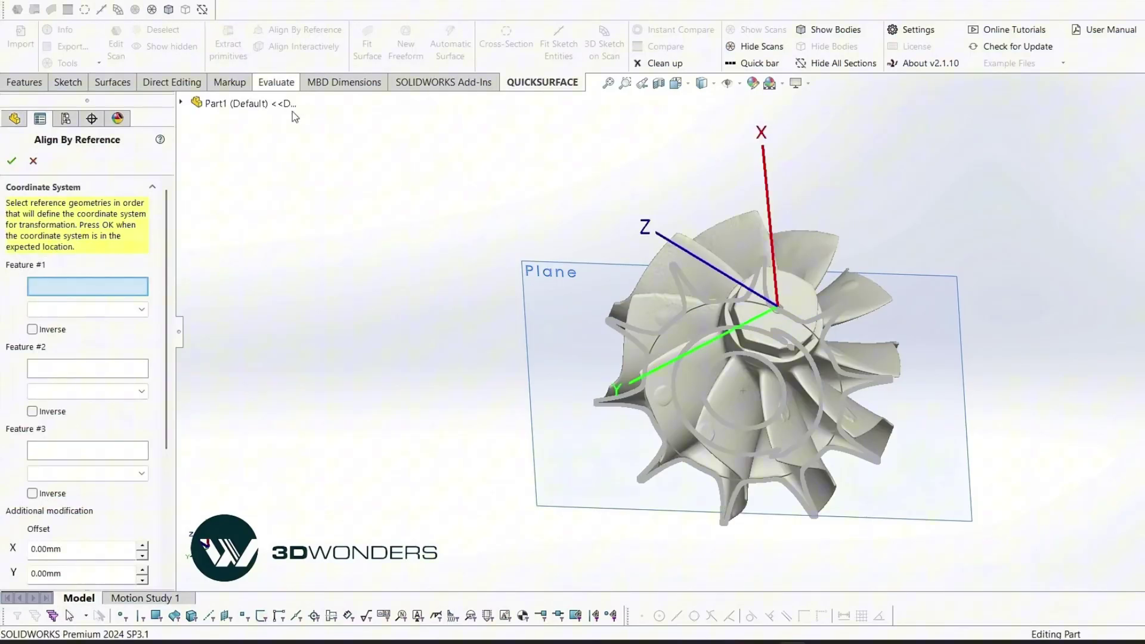
pyautogui.click(552, 334)
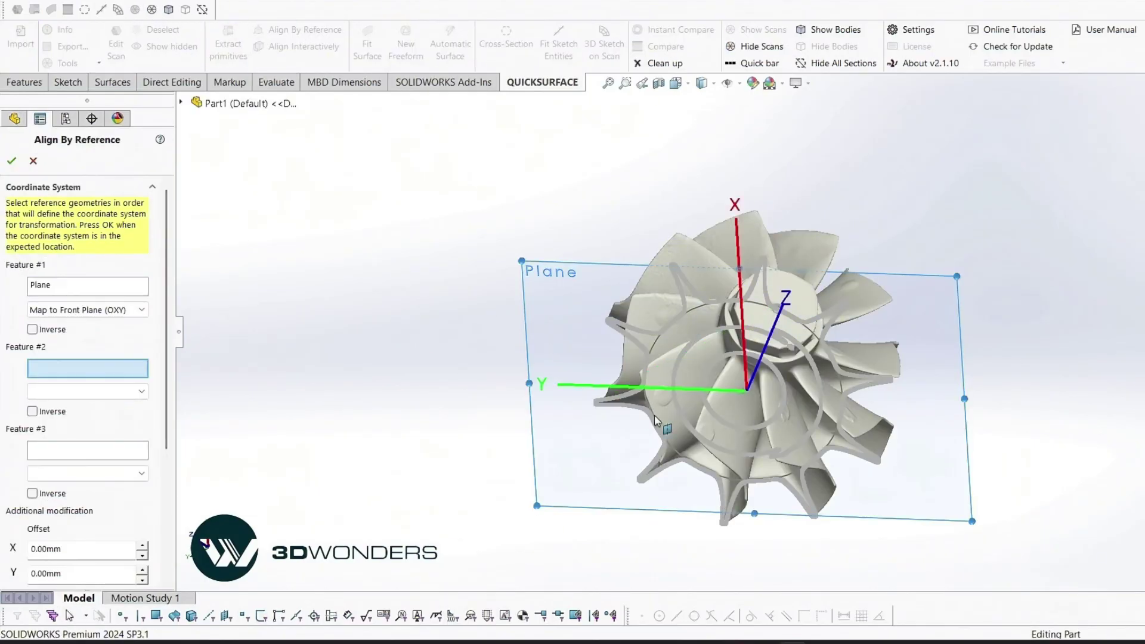
pyautogui.click(744, 392)
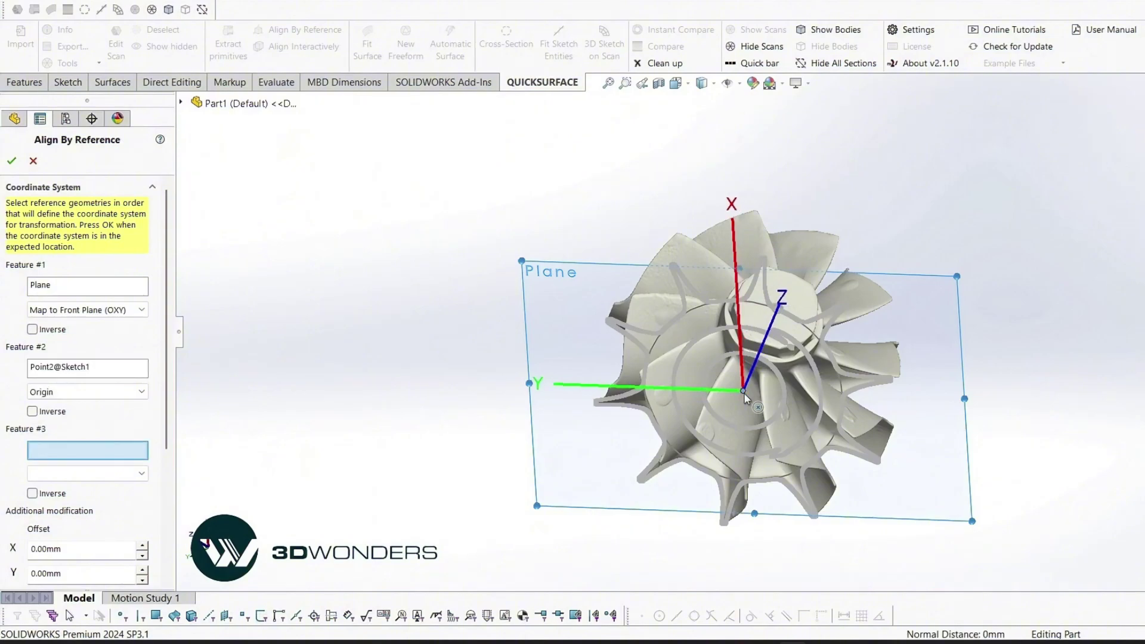
pyautogui.click(13, 162)
pyautogui.click(642, 382)
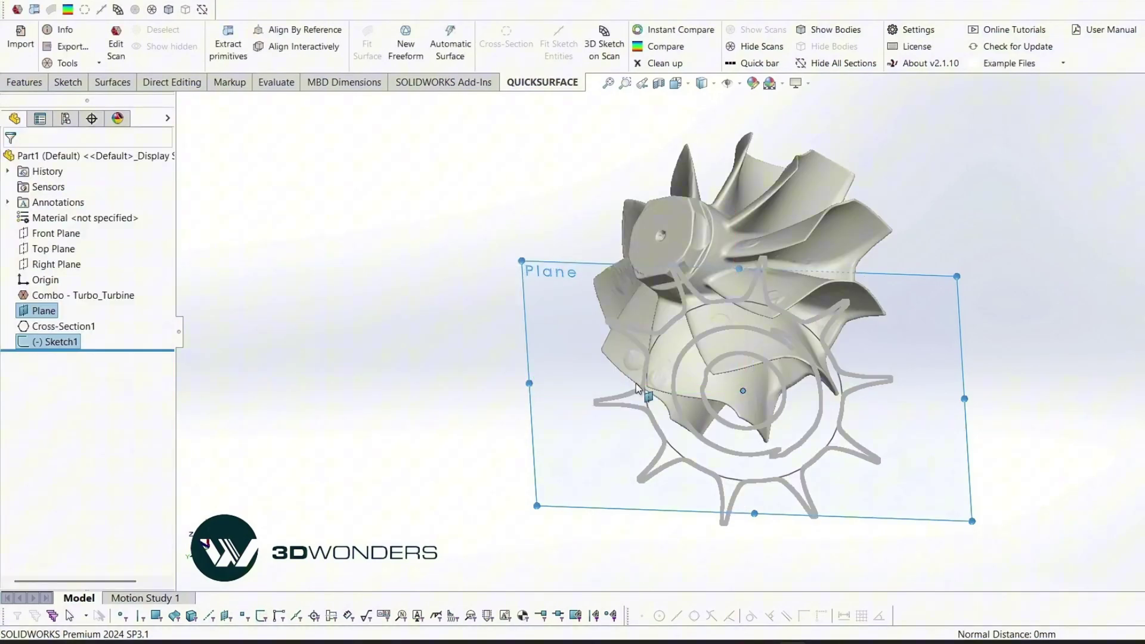
# Hide the cross-section, the extracted plane and the circle sketch so only the turbine scan is displayed.
pyautogui.click(203, 10)
pyautogui.click(71, 313)
pyautogui.click(65, 326)
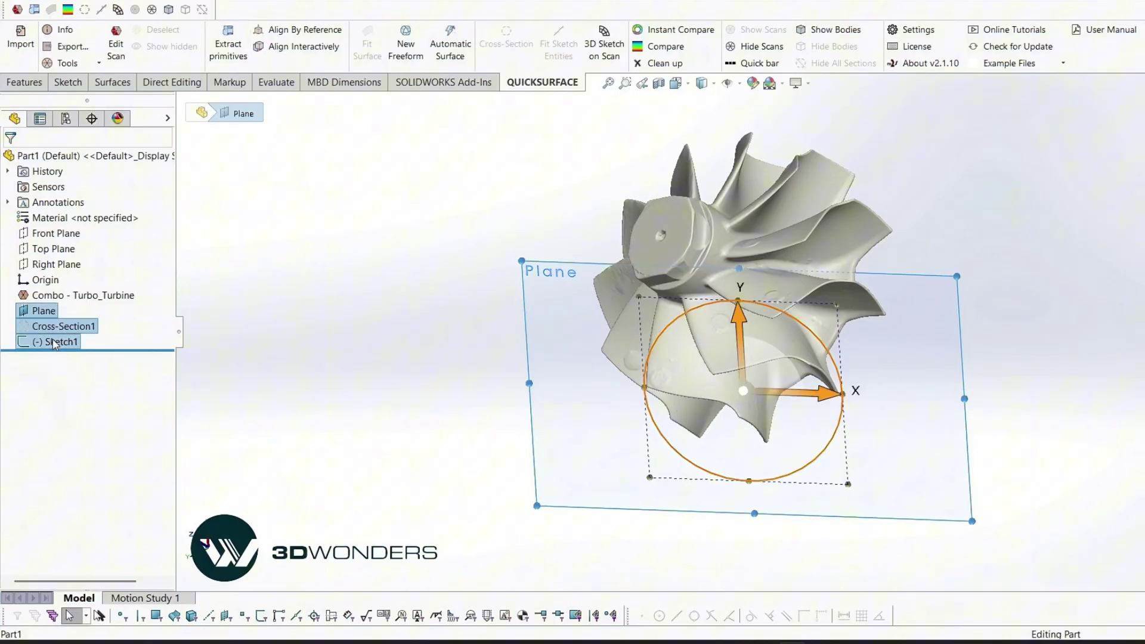
pyautogui.click(279, 329)
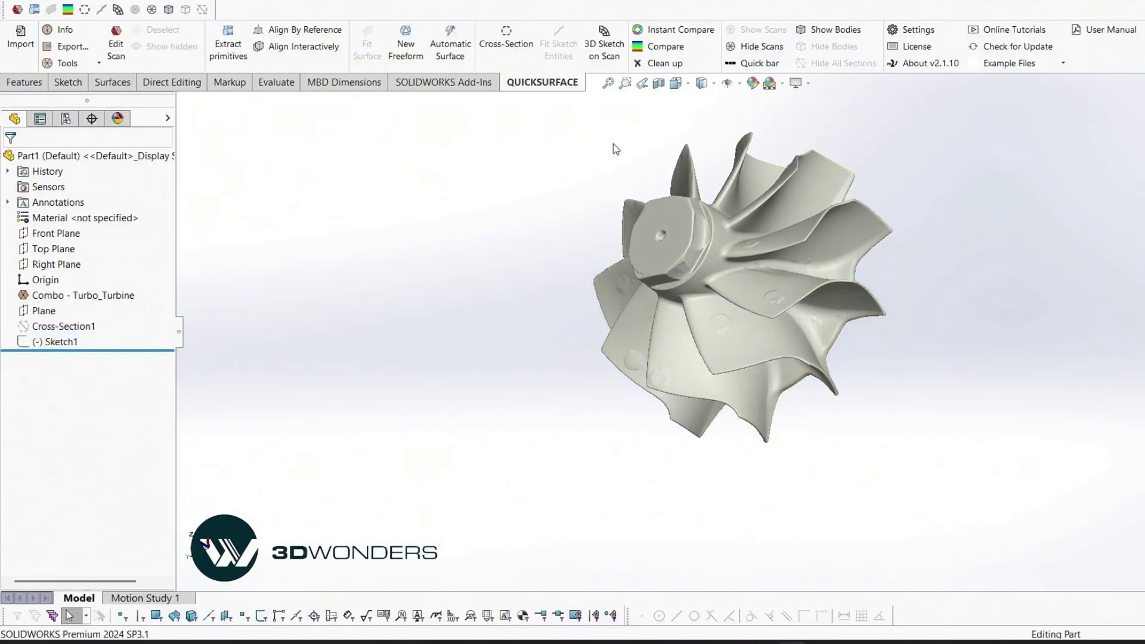
pyautogui.click(676, 83)
pyautogui.click(481, 363)
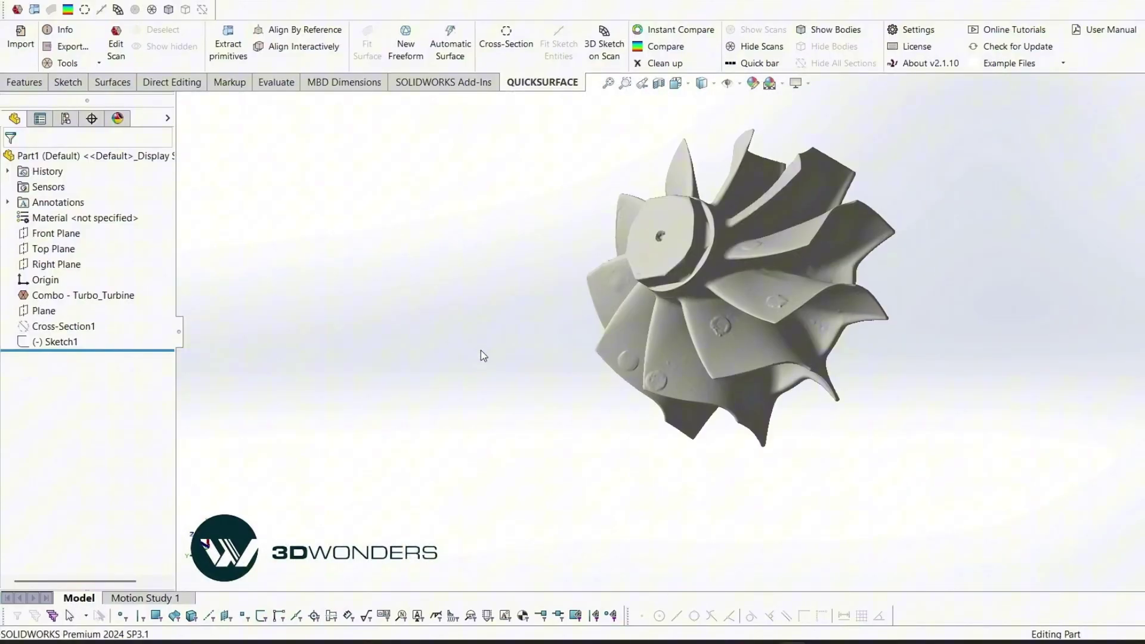
# Delete the circle sketch, the extracted plane and its cross-section, together with all dependent items.
pyautogui.press('space')
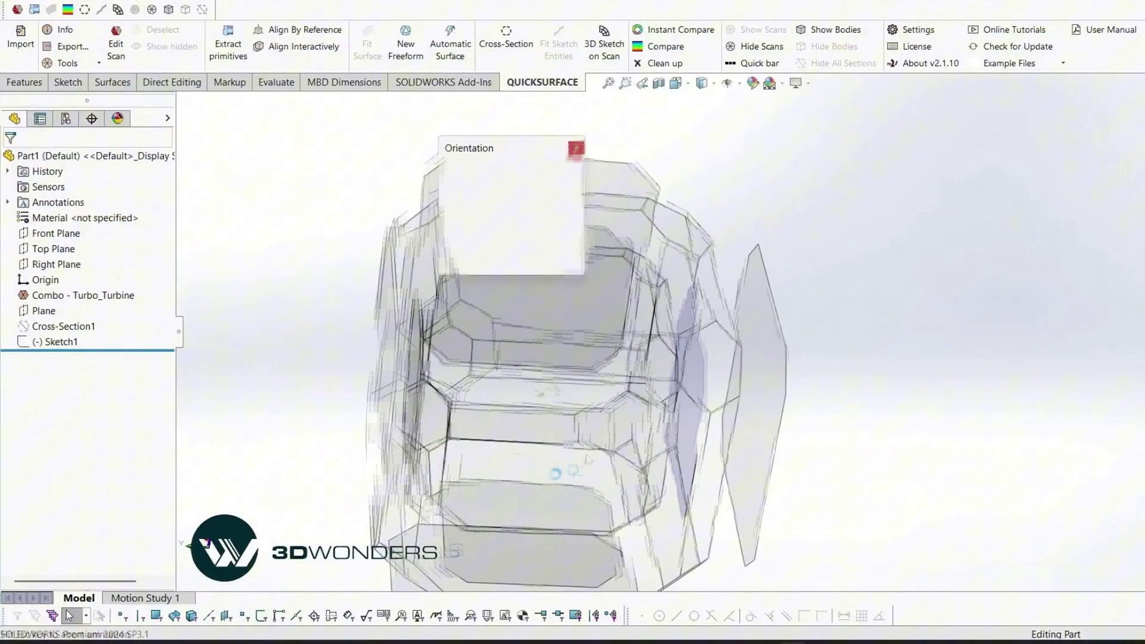
pyautogui.click(547, 479)
pyautogui.scroll(1, 512, 424)
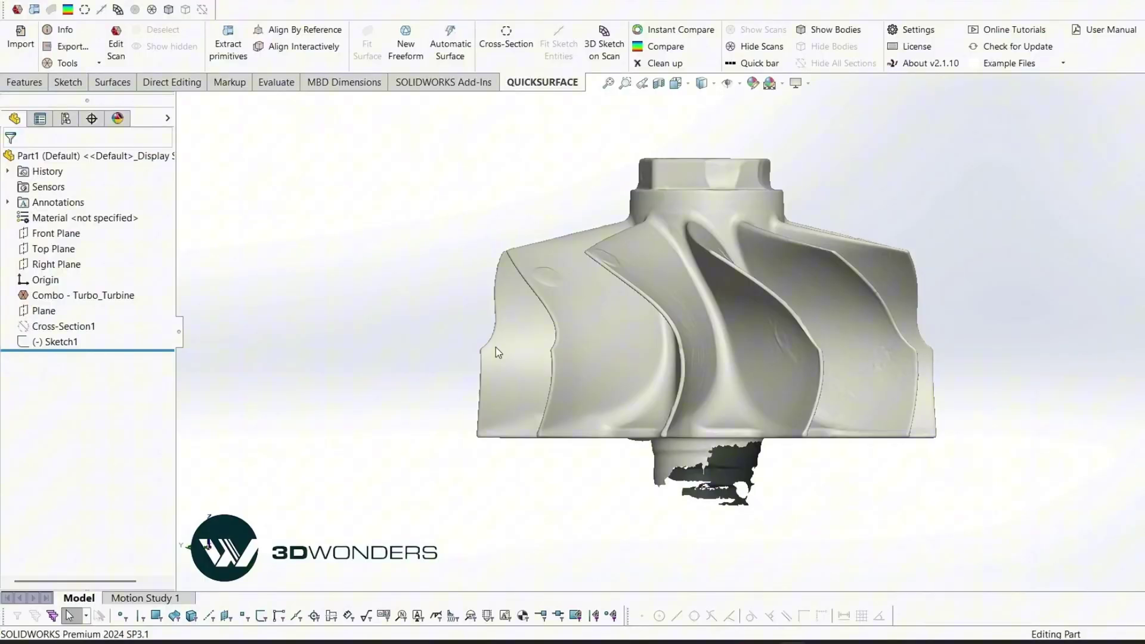
pyautogui.moveTo(496, 347); pyautogui.dragTo(655, 411, button='middle')
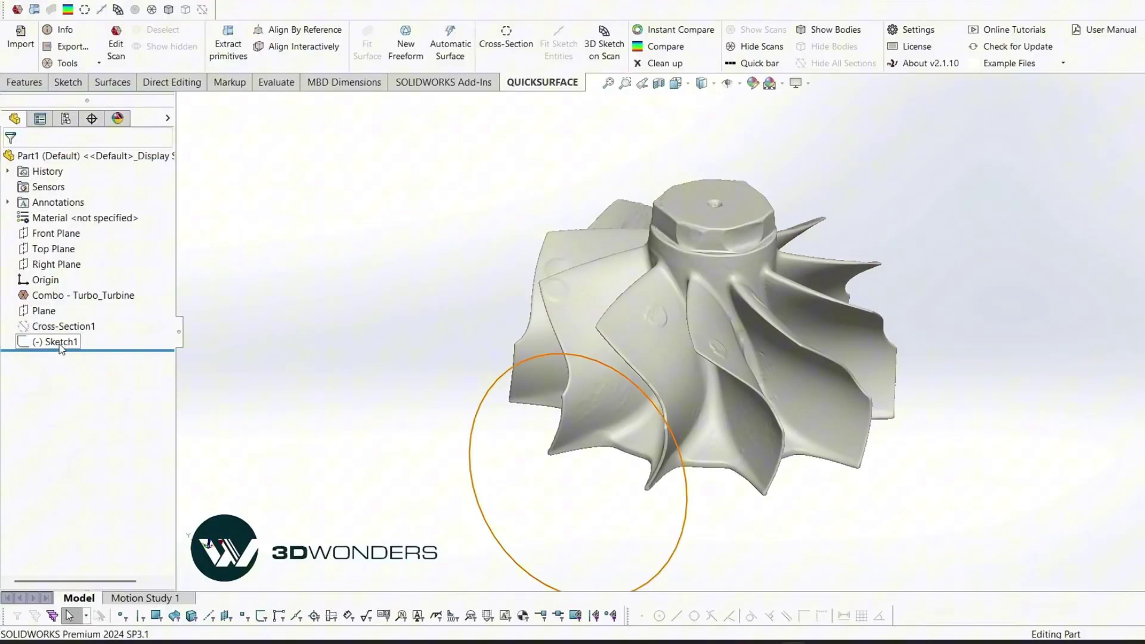
pyautogui.rightClick(43, 311)
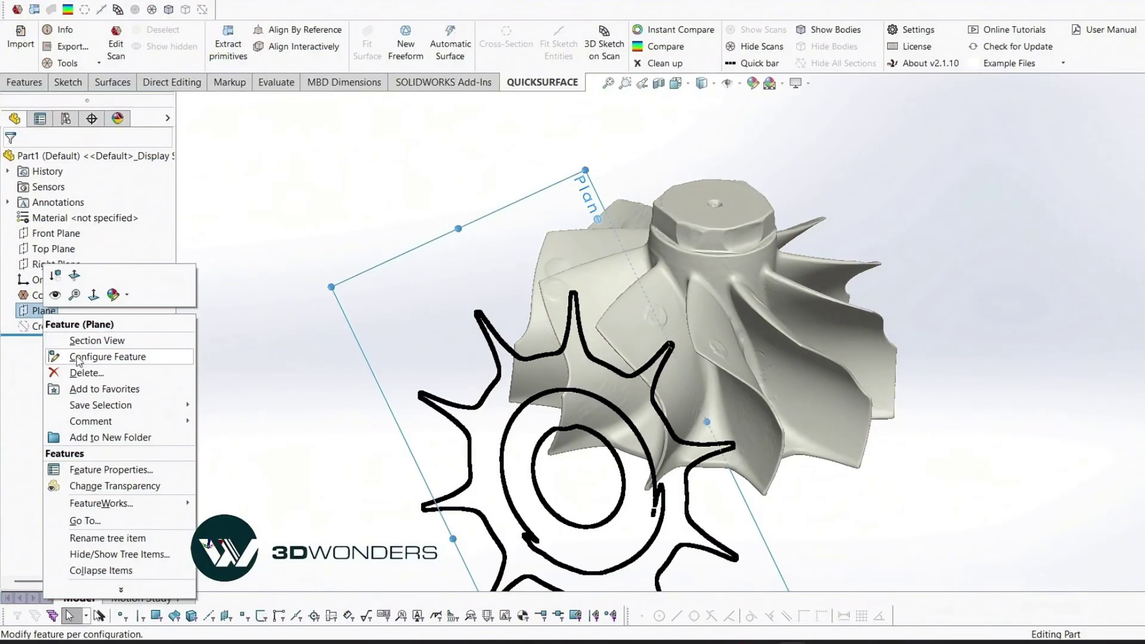
pyautogui.click(75, 374)
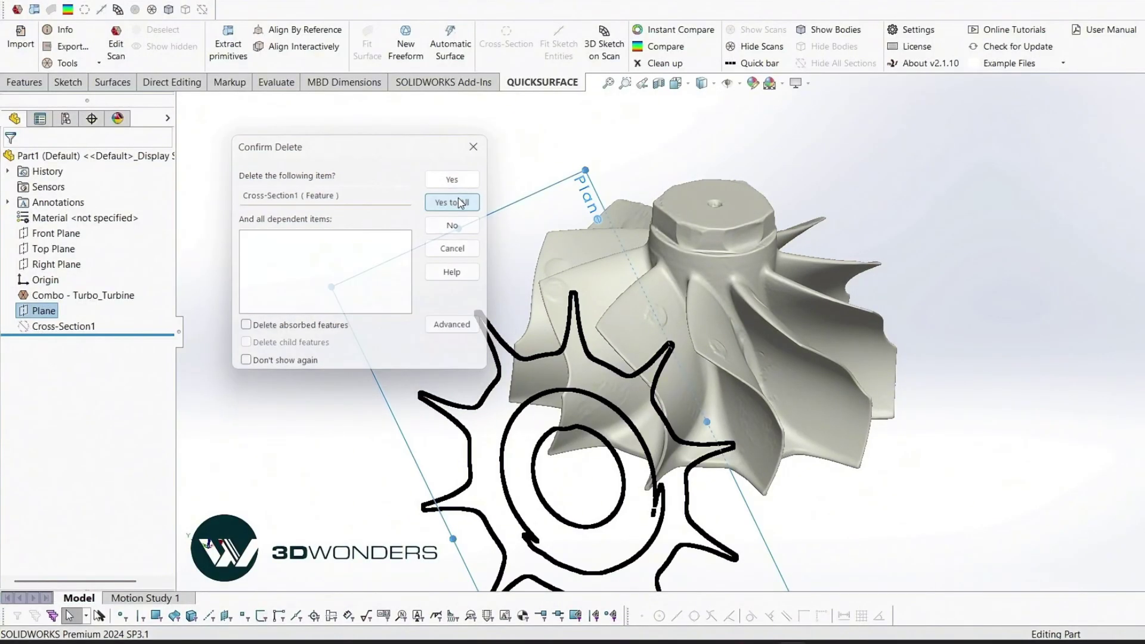
pyautogui.click(455, 202)
# Create a reference axis at the intersection of the Top Plane and the Right Plane.
pyautogui.scroll(3, 498, 220)
pyautogui.scroll(-2, 812, 288)
pyautogui.click(24, 82)
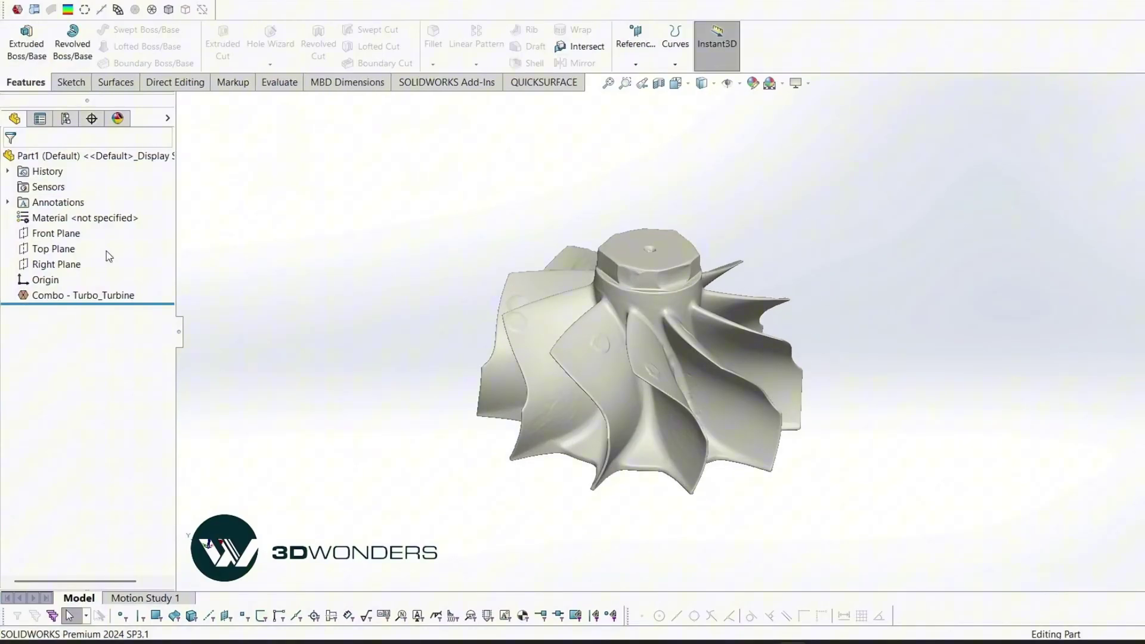
pyautogui.click(53, 249)
pyautogui.keyDown('ctrl'); pyautogui.click(57, 264); pyautogui.keyUp('ctrl')
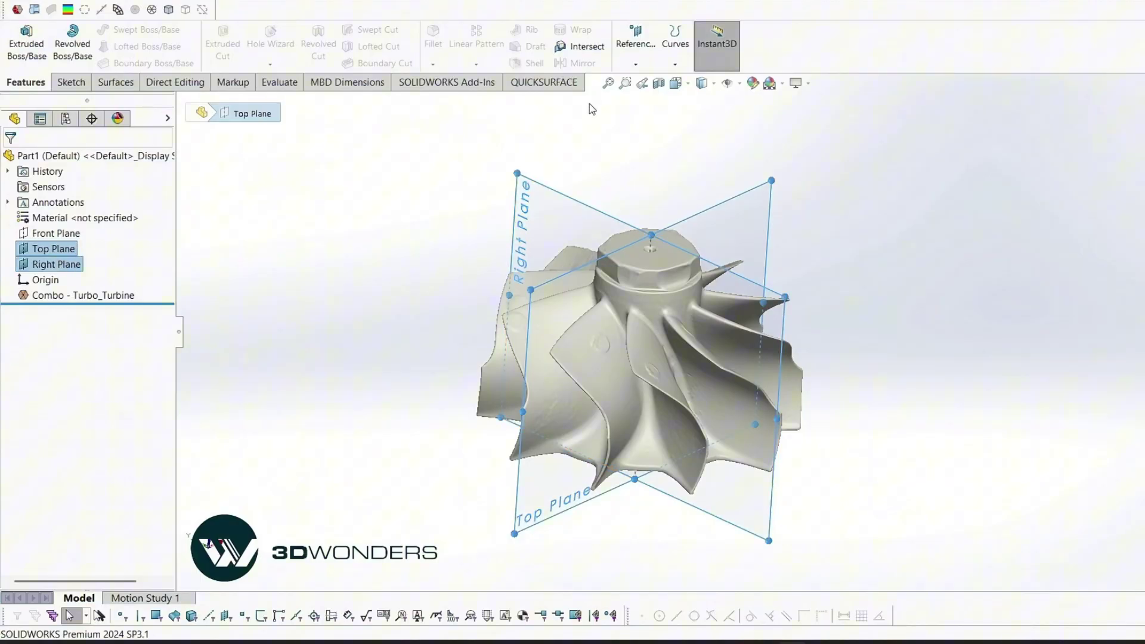
pyautogui.click(636, 64)
pyautogui.click(644, 97)
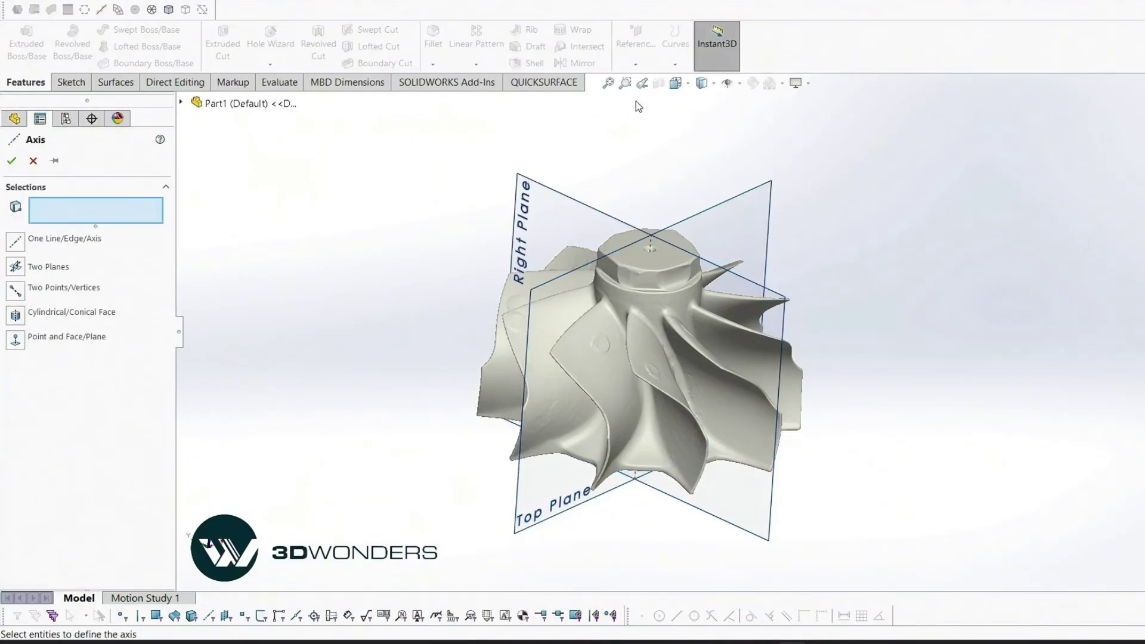
pyautogui.click(586, 212)
pyautogui.click(728, 225)
pyautogui.click(12, 161)
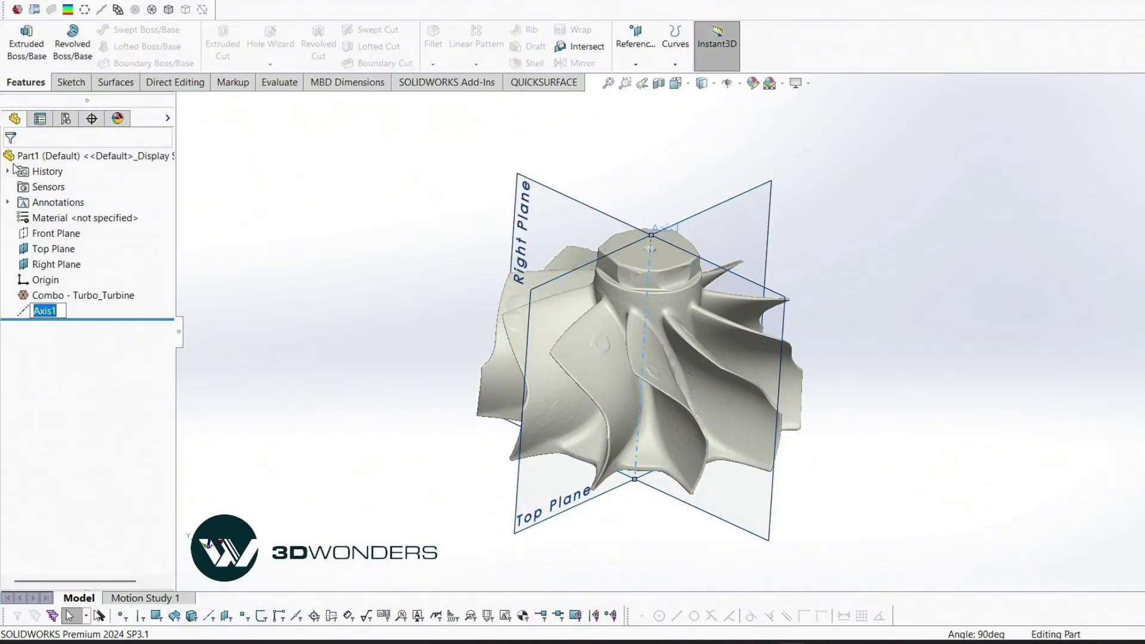
# Create a revolved cross-section of the scan around the new axis with the Outline option enabled.
pyautogui.click(649, 282)
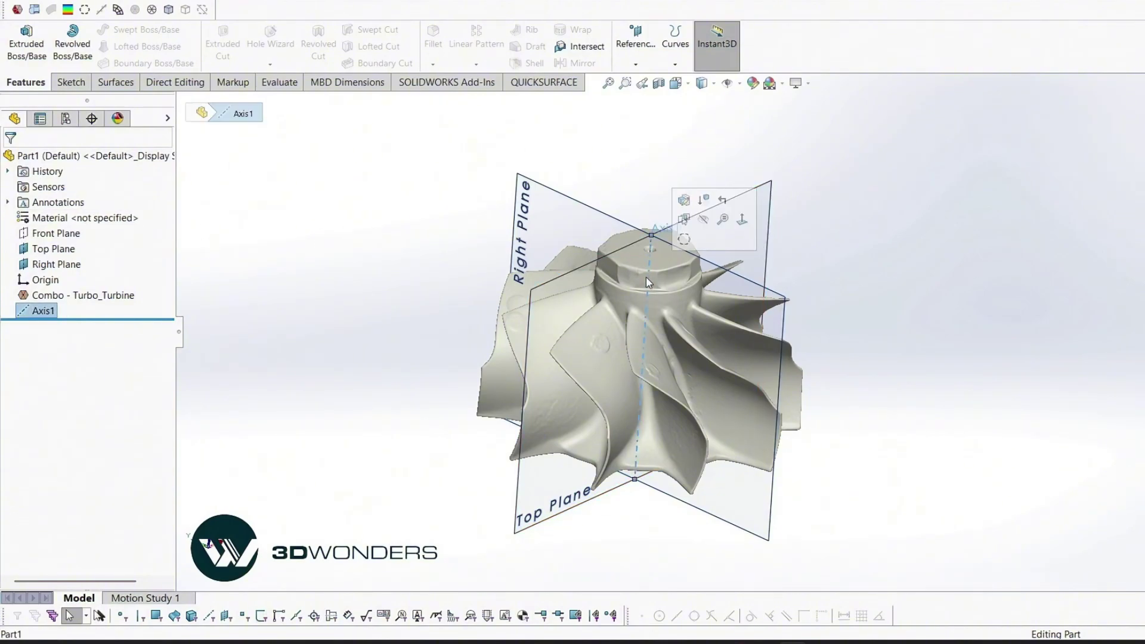
pyautogui.click(684, 240)
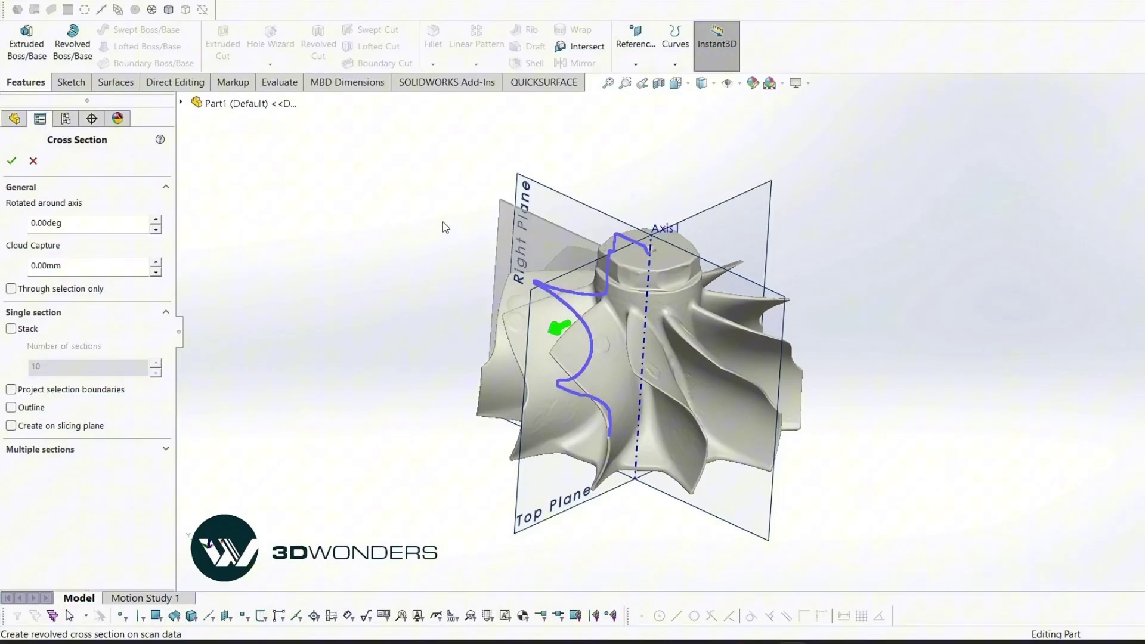
pyautogui.moveTo(444, 227); pyautogui.dragTo(499, 228, button='middle')
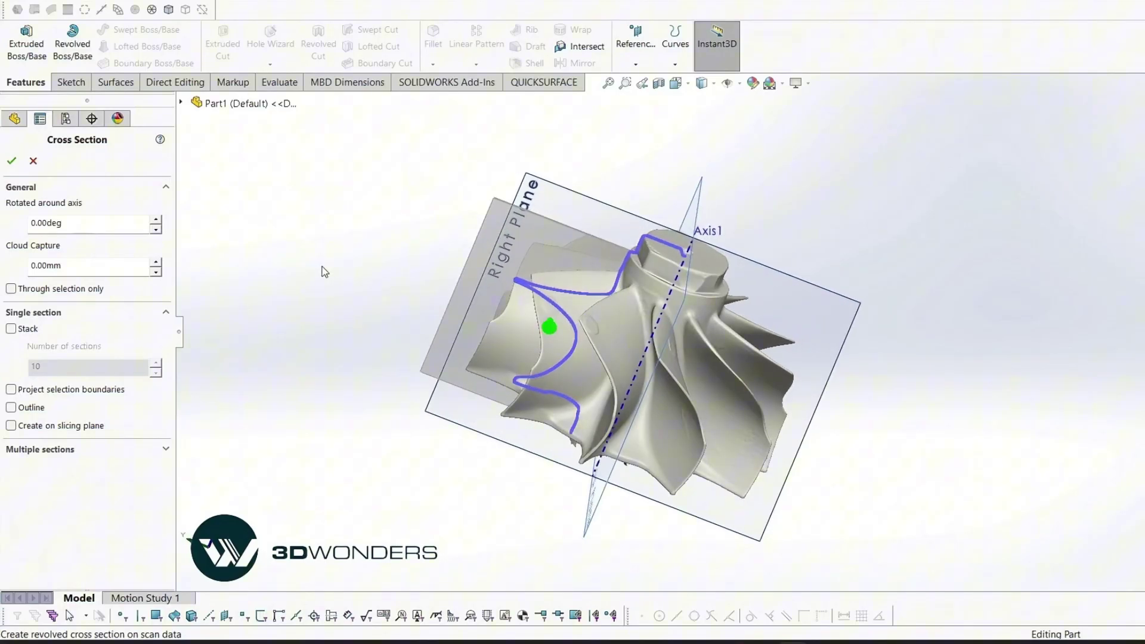
pyautogui.click(10, 407)
pyautogui.click(12, 161)
pyautogui.click(389, 253)
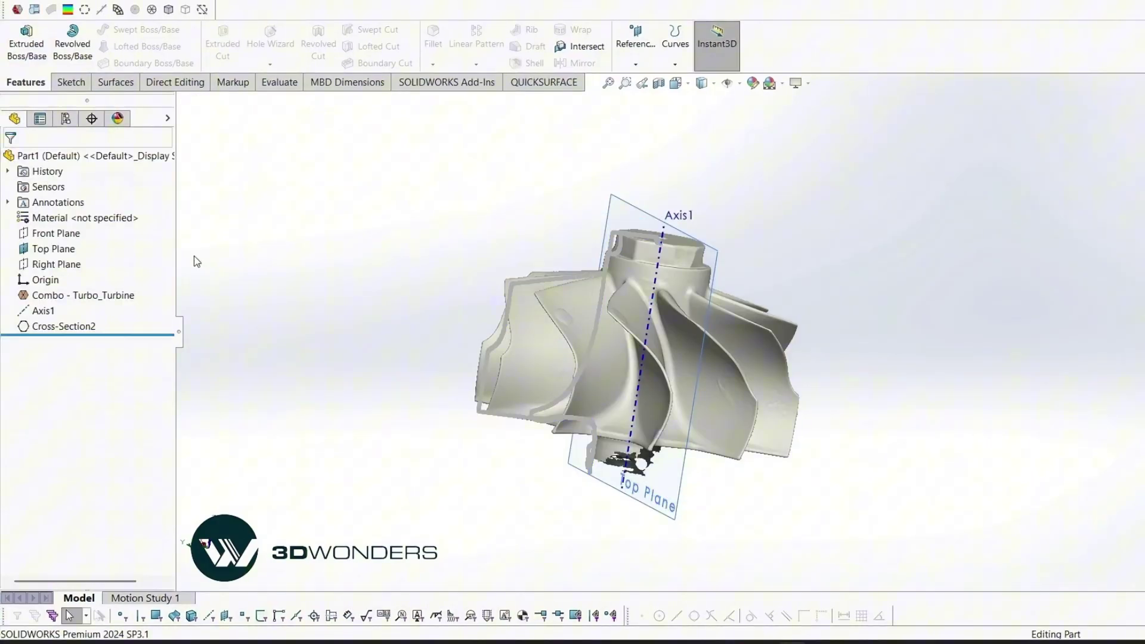
# Start a sketch on the Right Plane, hide the scan and draw a horizontal line from the origin along the axis past the hub's nose.
pyautogui.click(75, 267)
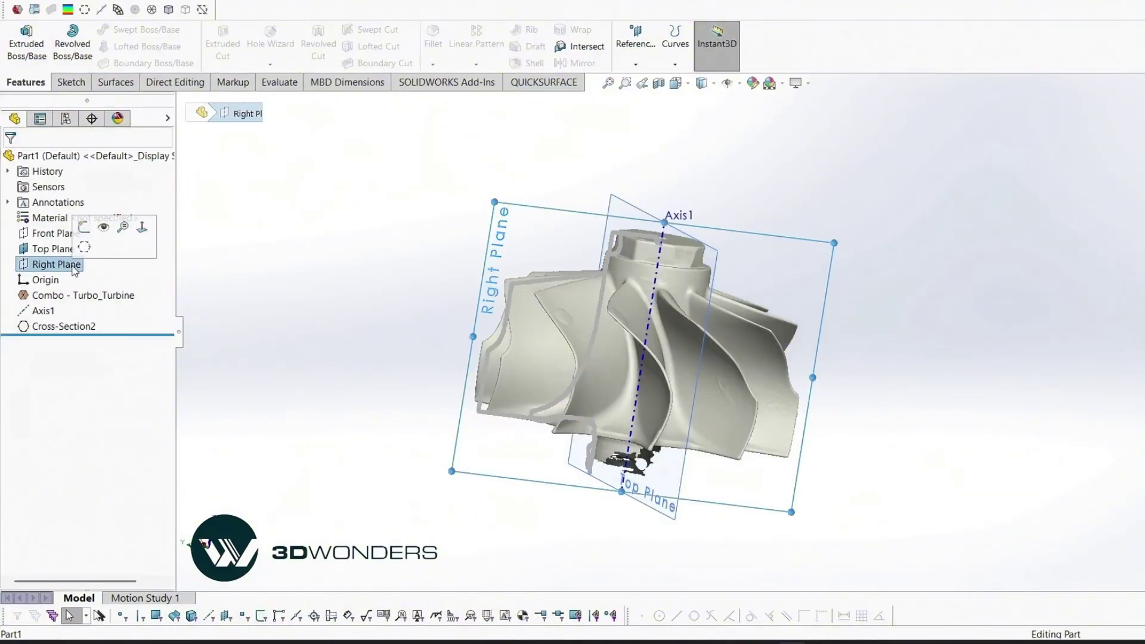
pyautogui.click(84, 227)
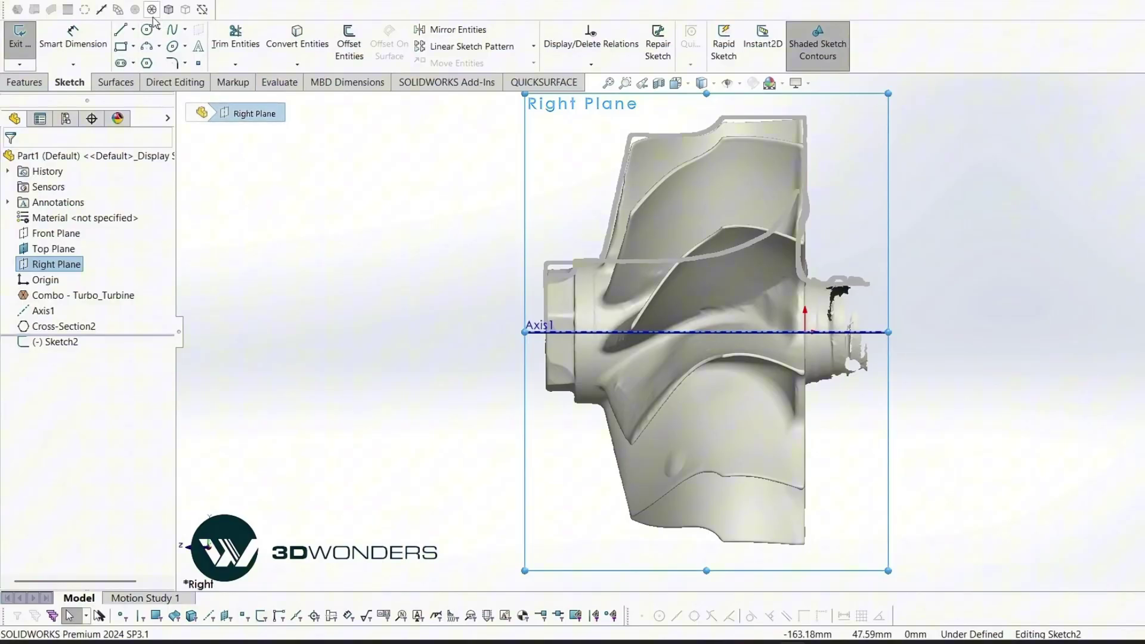
pyautogui.click(151, 9)
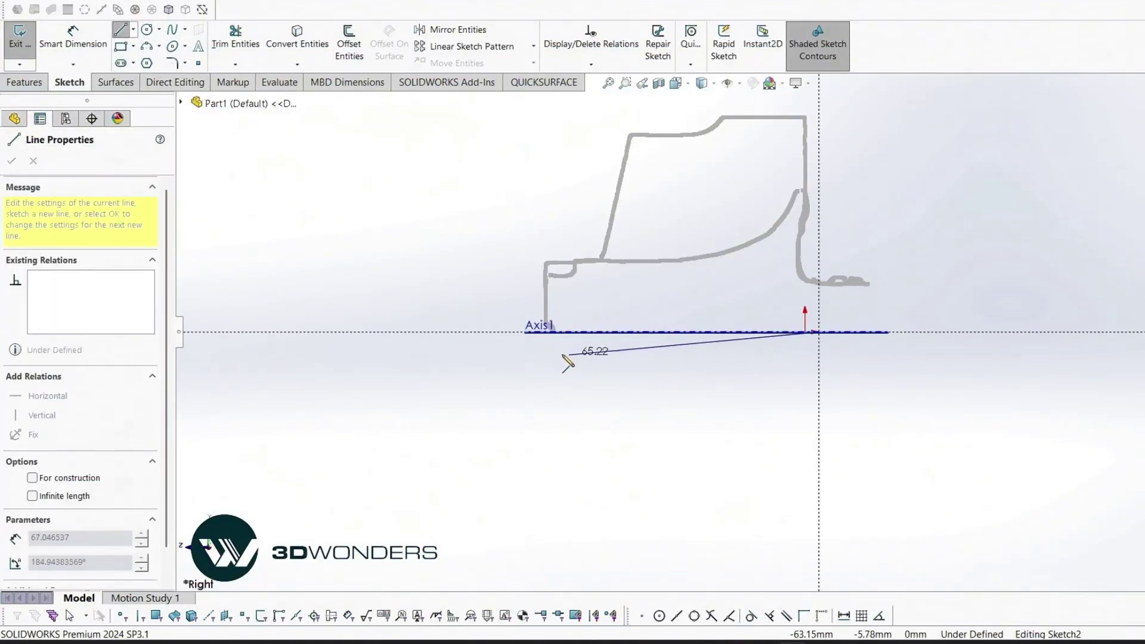
pyautogui.click(508, 332)
pyautogui.press('Escape')
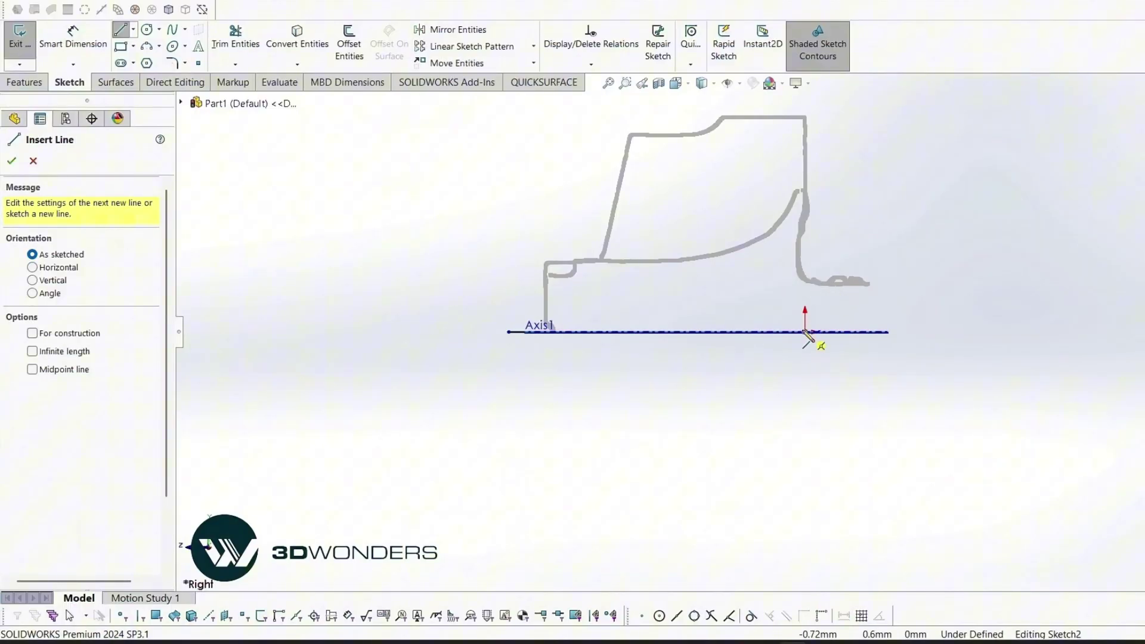
# Draw a vertical line about 74 mm long from the origin, extending beyond the outline's outer edge.
pyautogui.click(805, 332)
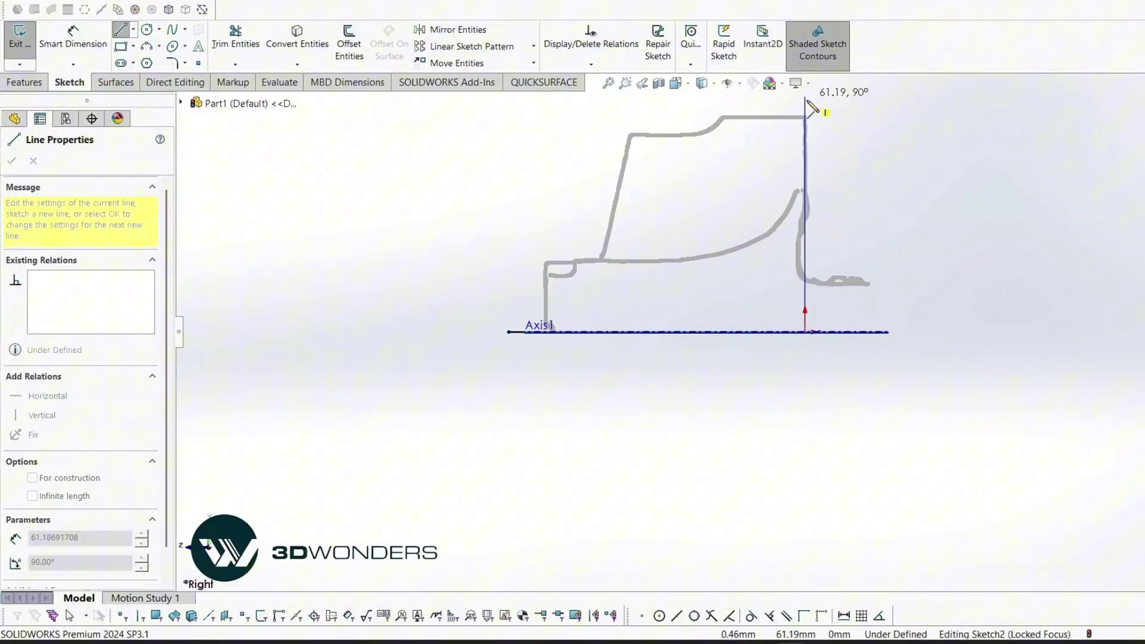
pyautogui.press('z')
pyautogui.click(777, 142)
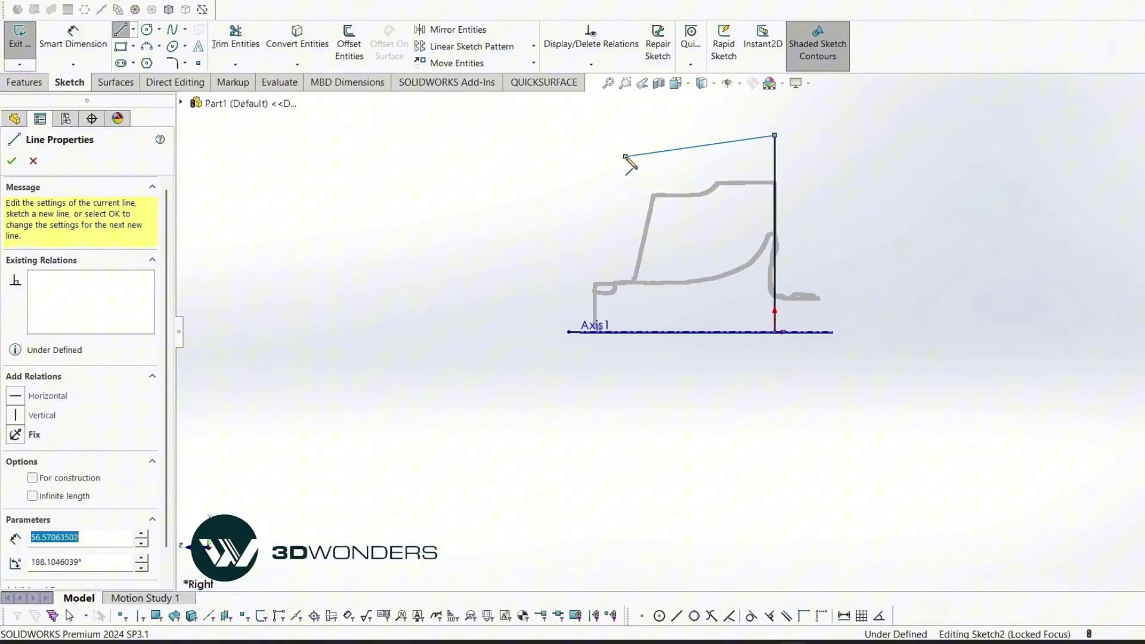
pyautogui.press('Escape')
pyautogui.scroll(-3, 698, 292)
pyautogui.press('Escape')
# Extract straight lines fitted to the hub's nose face, its horizontal shoulder and the steep end of the hub curve.
pyautogui.click(103, 11)
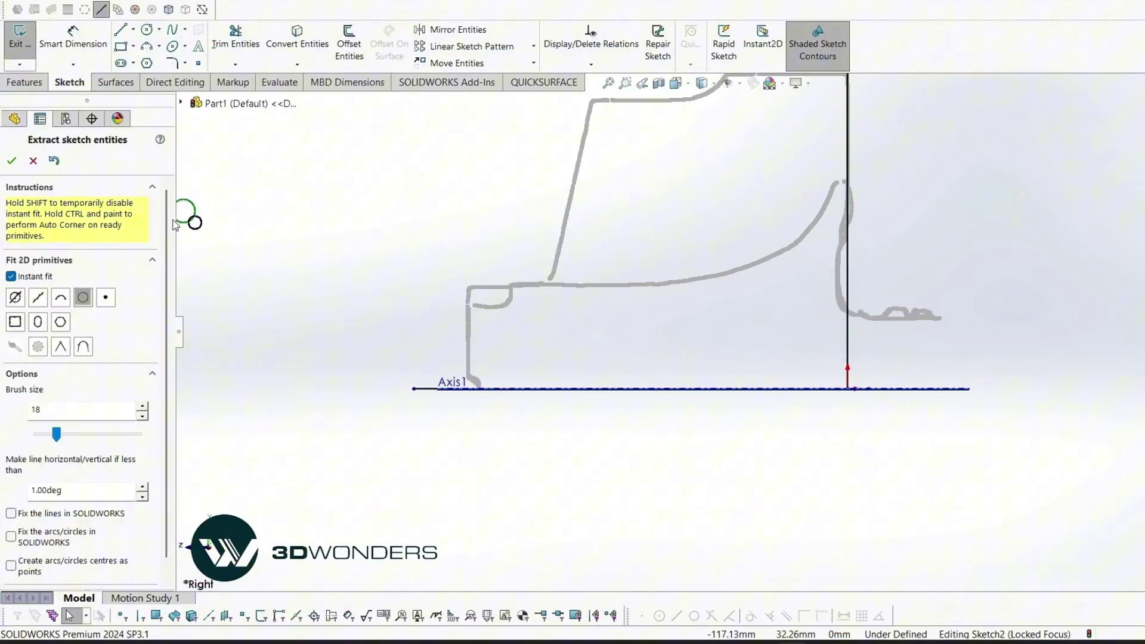
pyautogui.moveTo(465, 327); pyautogui.dragTo(466, 358)
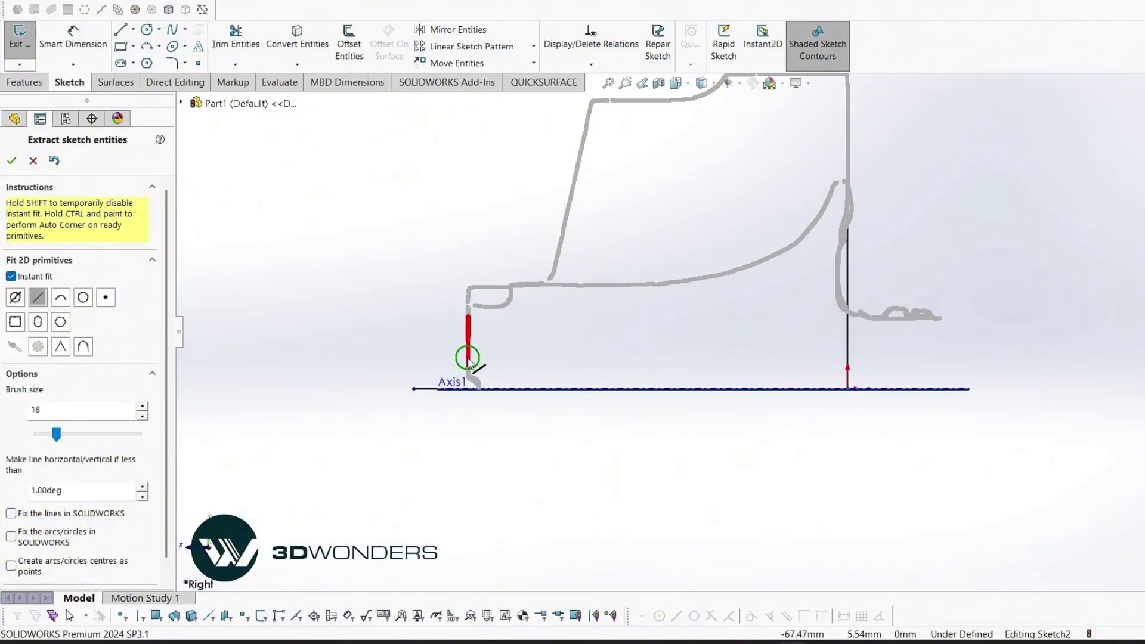
pyautogui.scroll(-2, 561, 311)
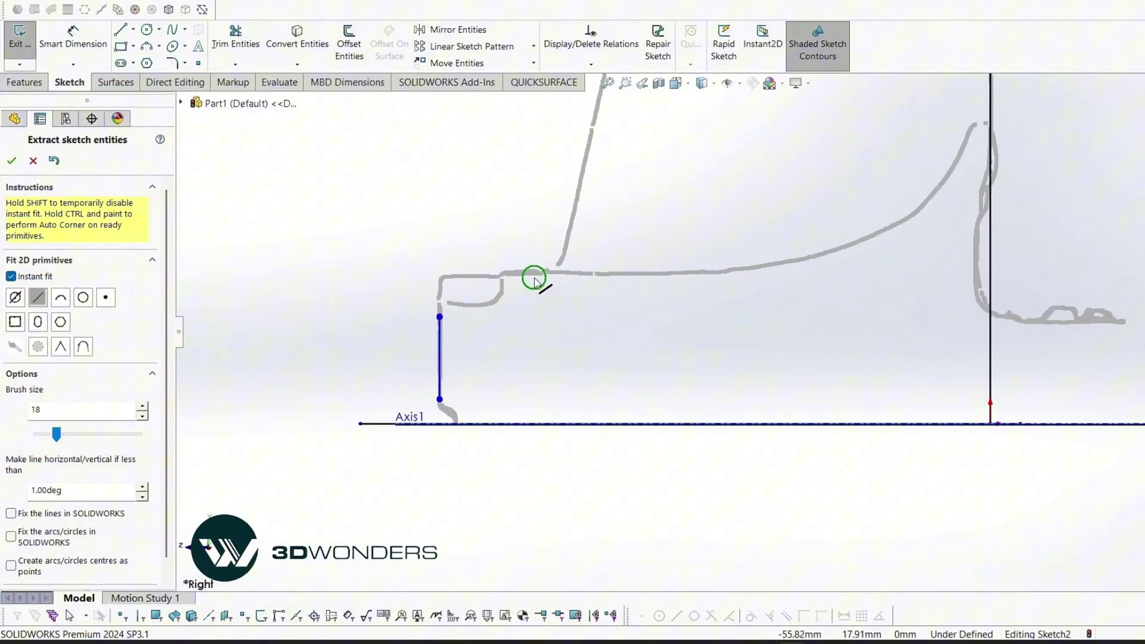
pyautogui.moveTo(535, 281)
pyautogui.mouseDown()
pyautogui.moveTo(631, 278)
pyautogui.moveTo(661, 291)
pyautogui.mouseUp()
pyautogui.scroll(-1, 966, 141)
pyautogui.moveTo(966, 140); pyautogui.dragTo(944, 175)
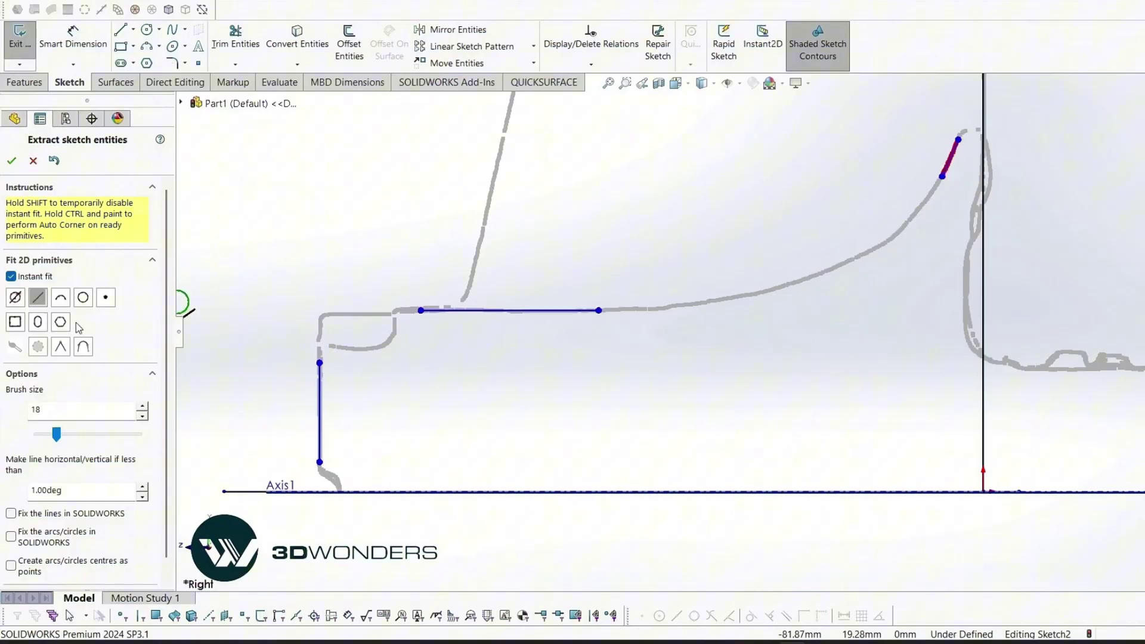
# Fit an arc to the shallow concave part of the hub curve and accept the extracted sketch entities.
pyautogui.moveTo(563, 315); pyautogui.dragTo(710, 303)
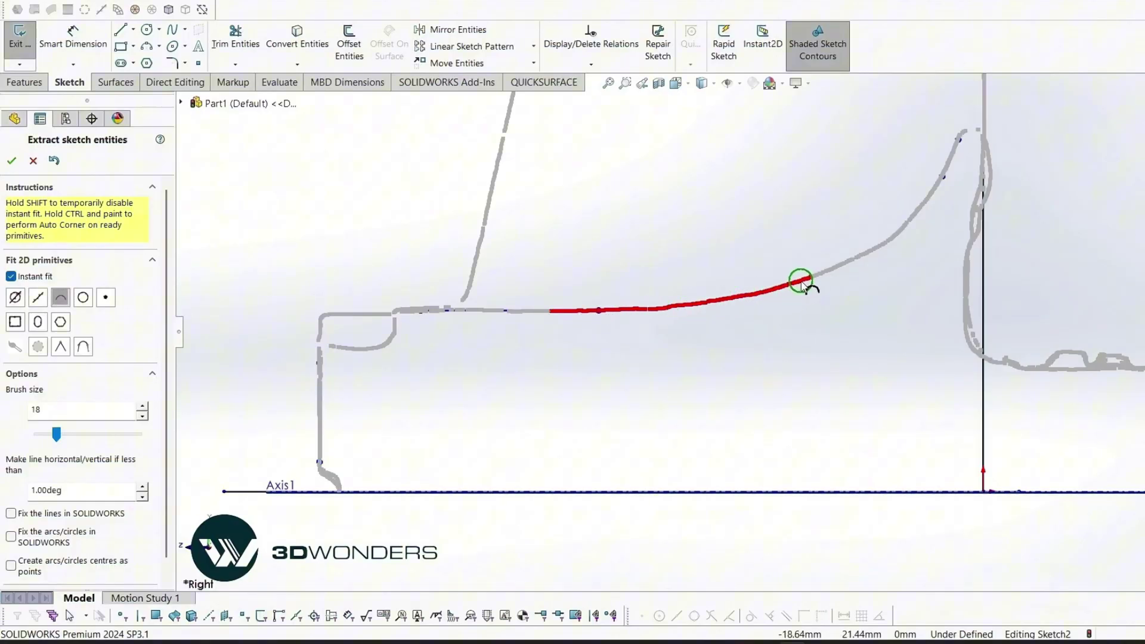
pyautogui.moveTo(829, 276); pyautogui.dragTo(836, 269)
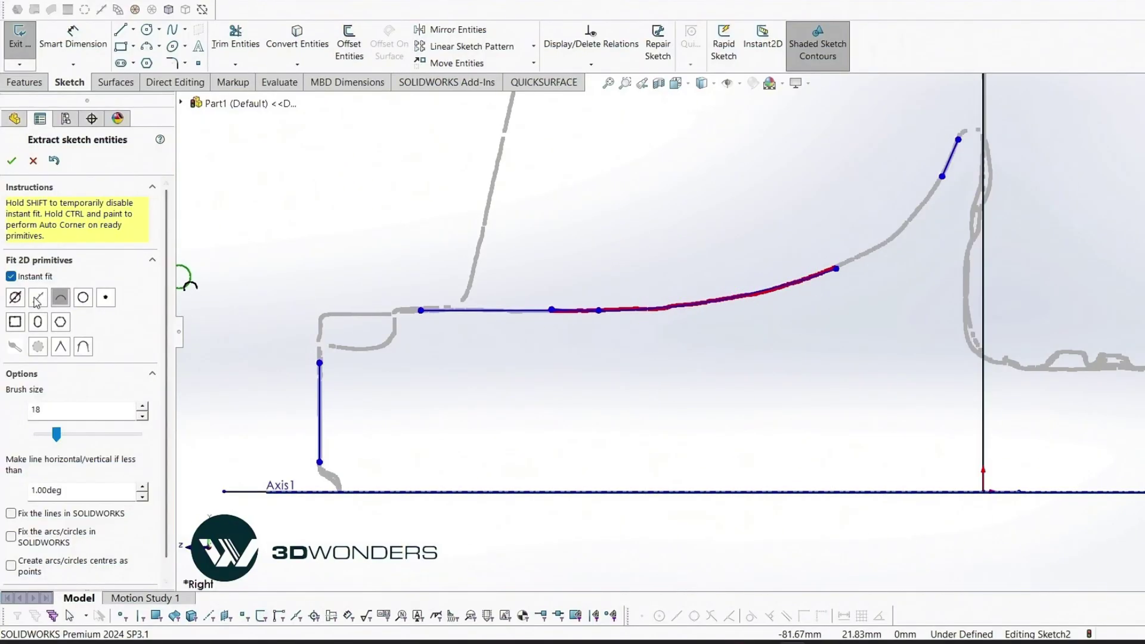
pyautogui.click(37, 297)
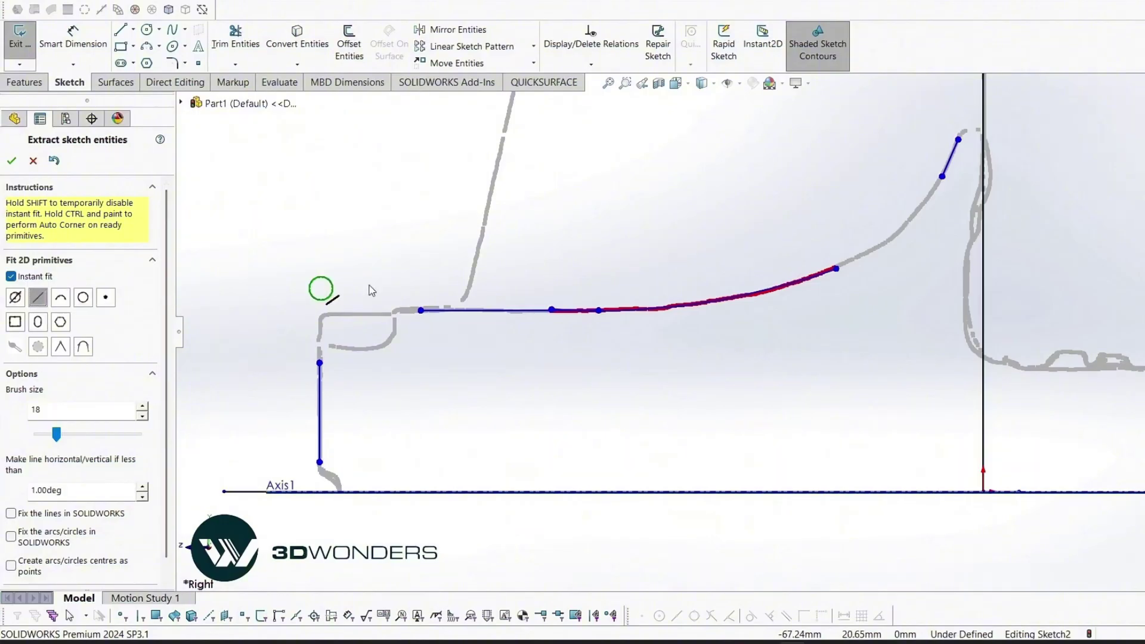
pyautogui.click(11, 161)
# Draw a horizontal line about 3.4 mm long across the vertical line at the tip of the hub curve.
pyautogui.click(119, 33)
pyautogui.scroll(2, 759, 164)
pyautogui.scroll(-6, 775, 239)
pyautogui.click(626, 327)
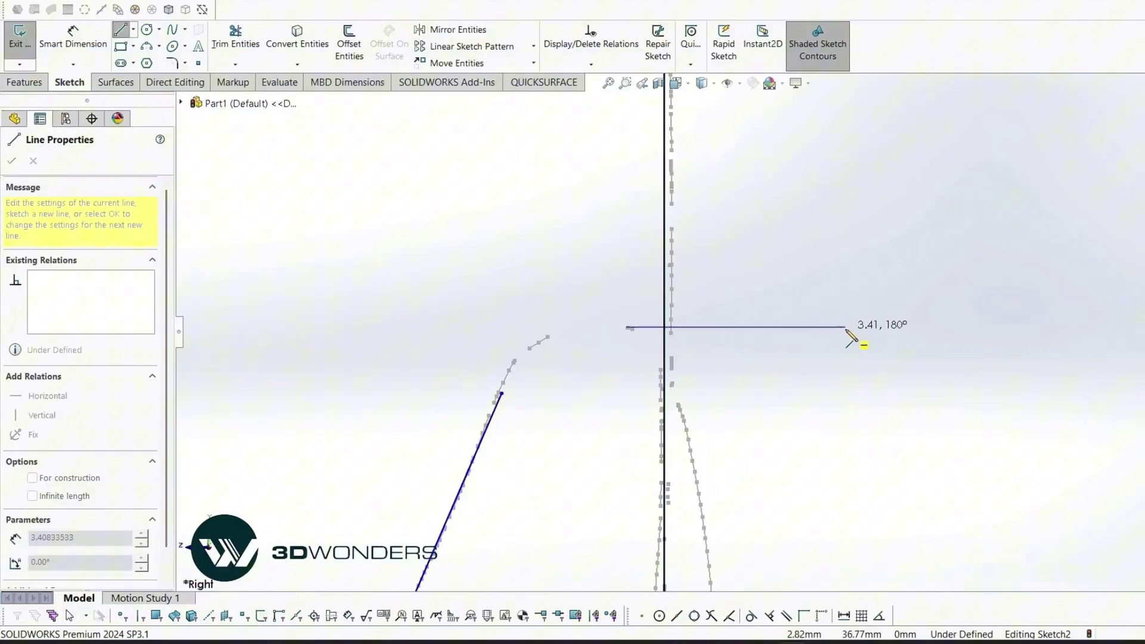
pyautogui.click(853, 327)
pyautogui.press('Escape')
pyautogui.scroll(10, 704, 196)
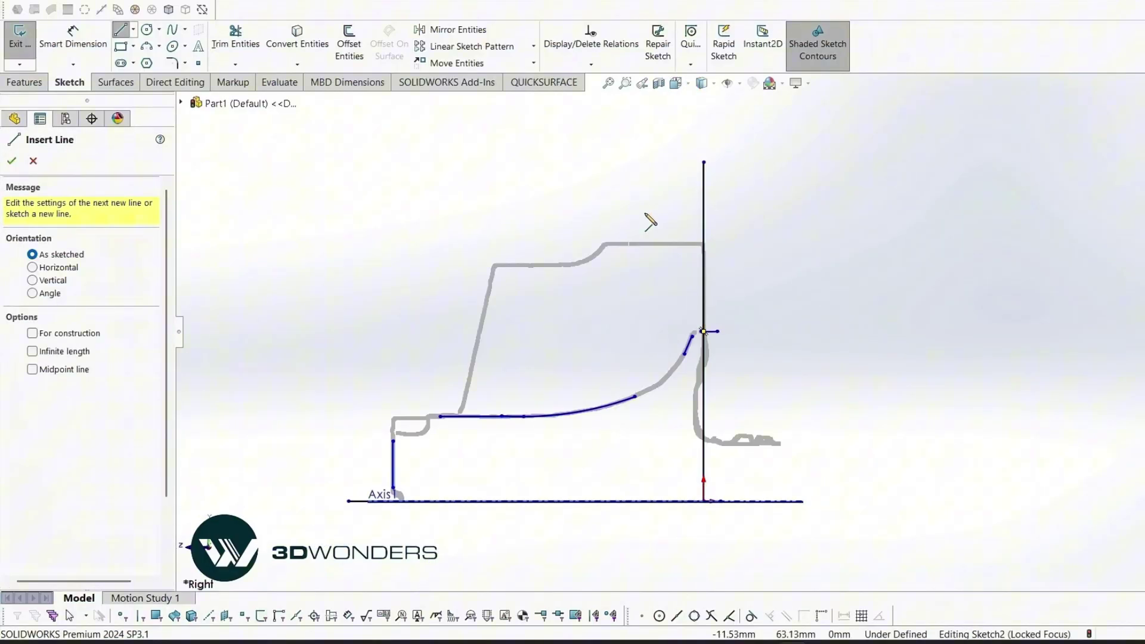
pyautogui.press('Escape')
# Trim the axis line to corners with the nose-face line and with the vertical line at the origin.
pyautogui.click(395, 462)
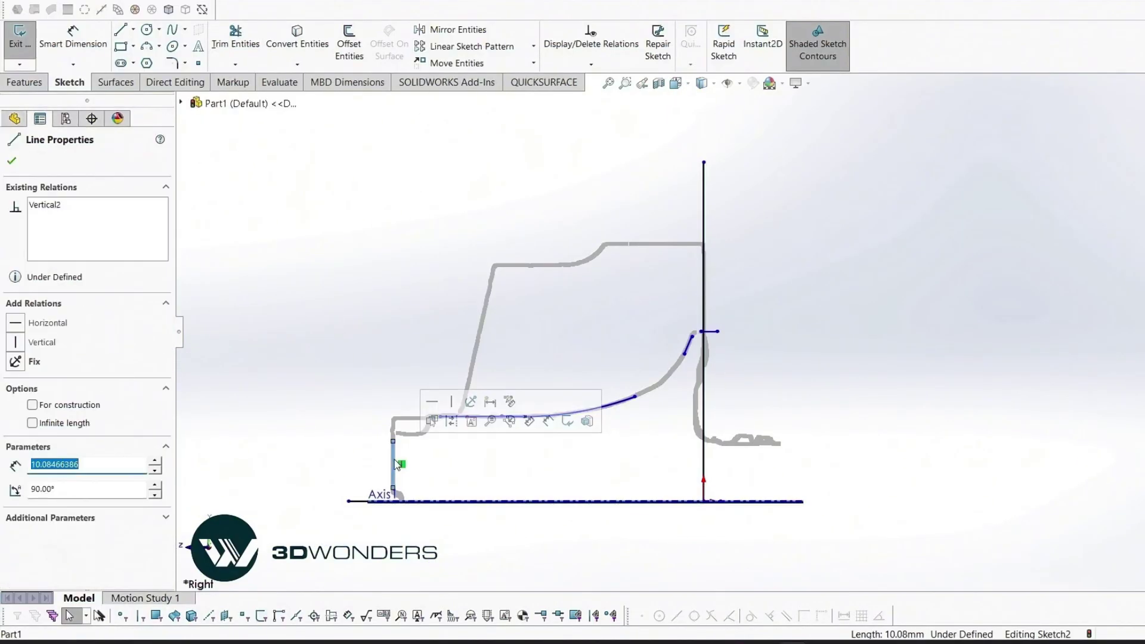
pyautogui.click(12, 160)
pyautogui.click(235, 39)
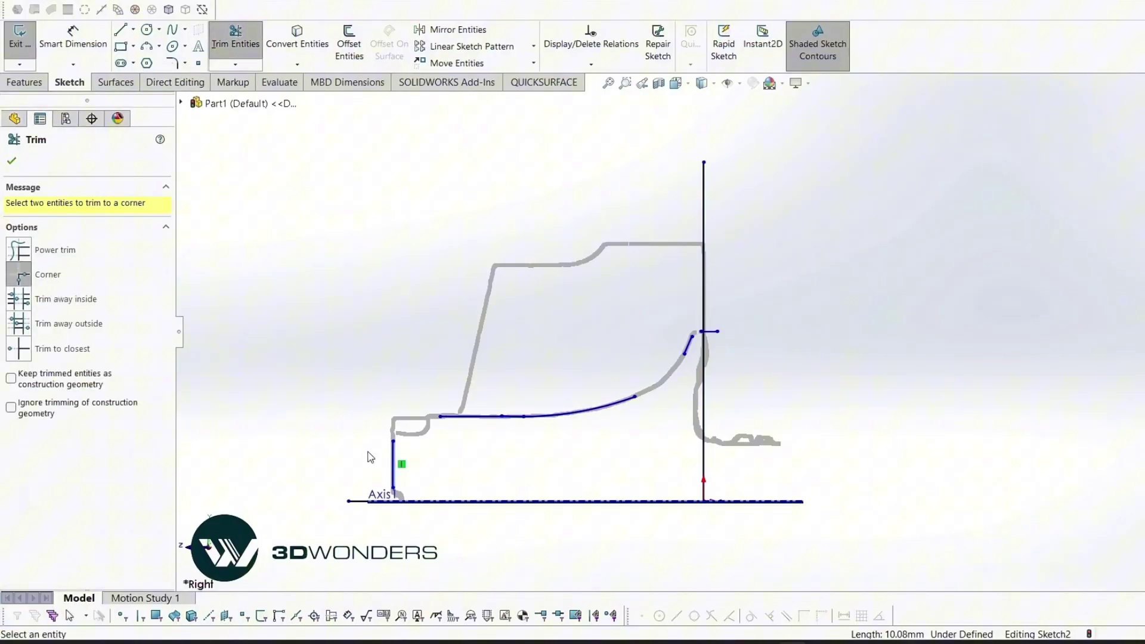
pyautogui.click(396, 471)
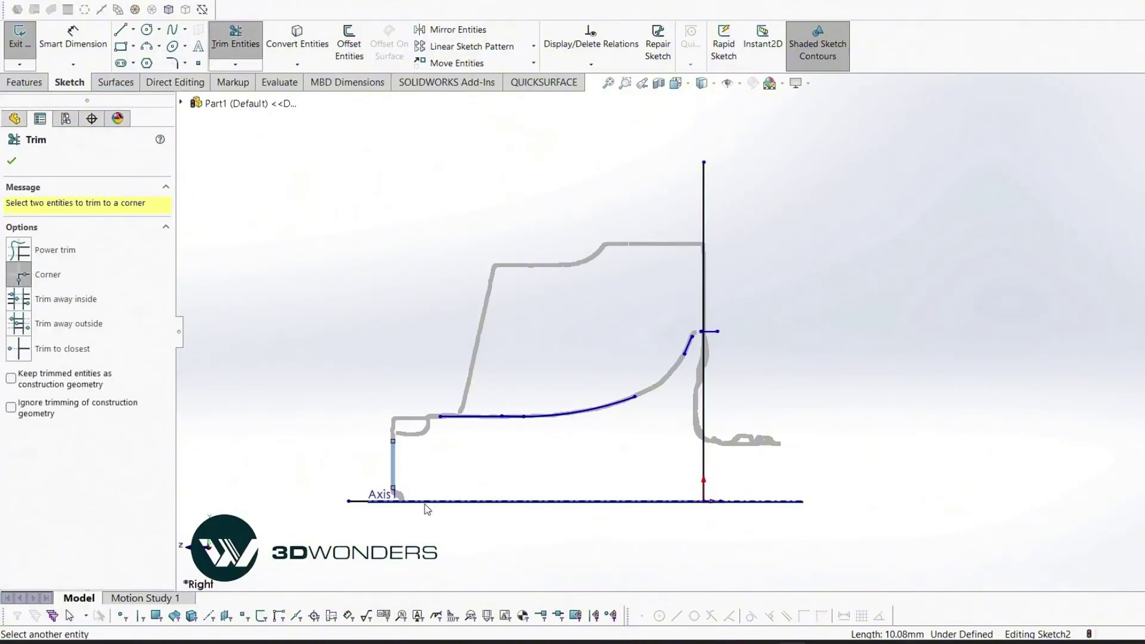
pyautogui.click(668, 499)
pyautogui.click(706, 458)
# Trim to corners the vertical line with the short tip line, the tip line with the steep line, and the steep line with the arc.
pyautogui.scroll(-4, 711, 358)
pyautogui.scroll(2, 701, 352)
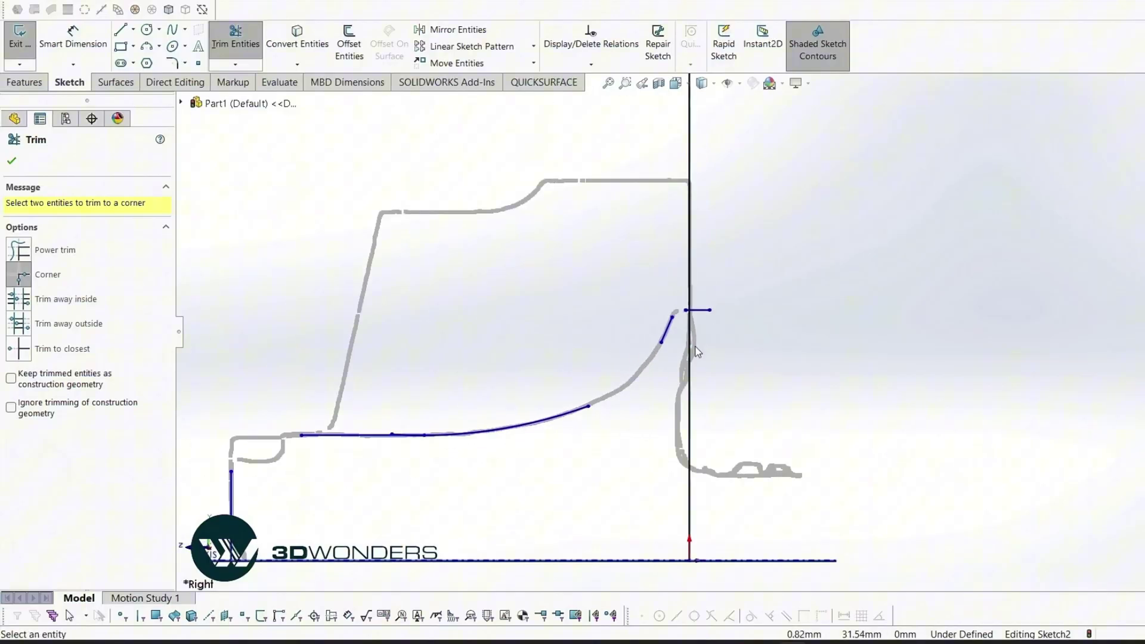
pyautogui.click(686, 427)
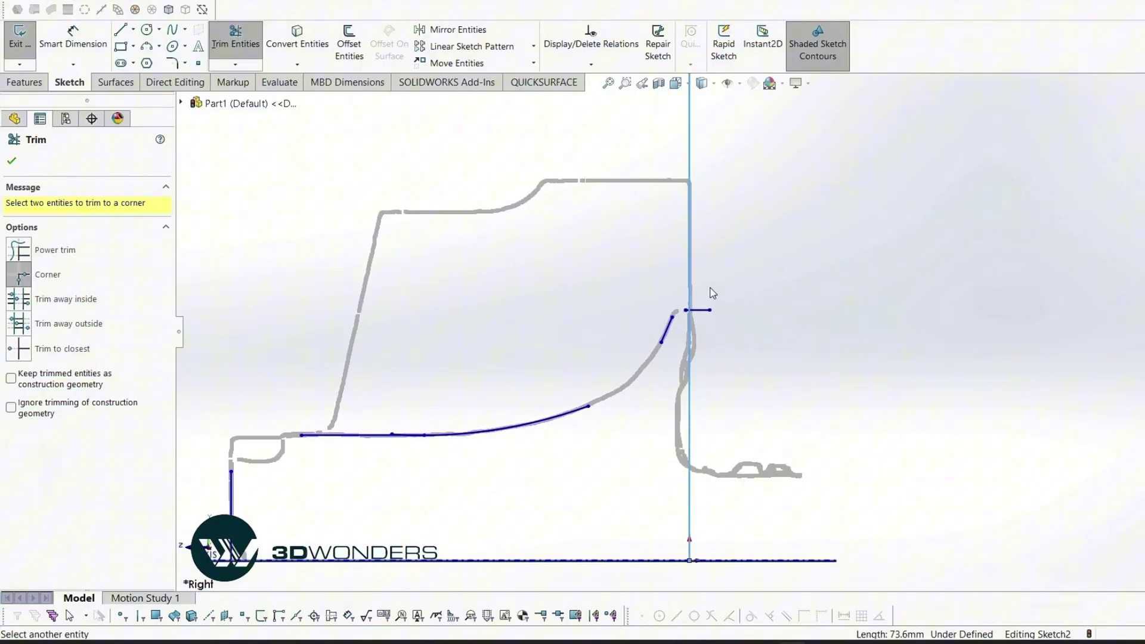
pyautogui.scroll(-3, 704, 299)
pyautogui.click(693, 306)
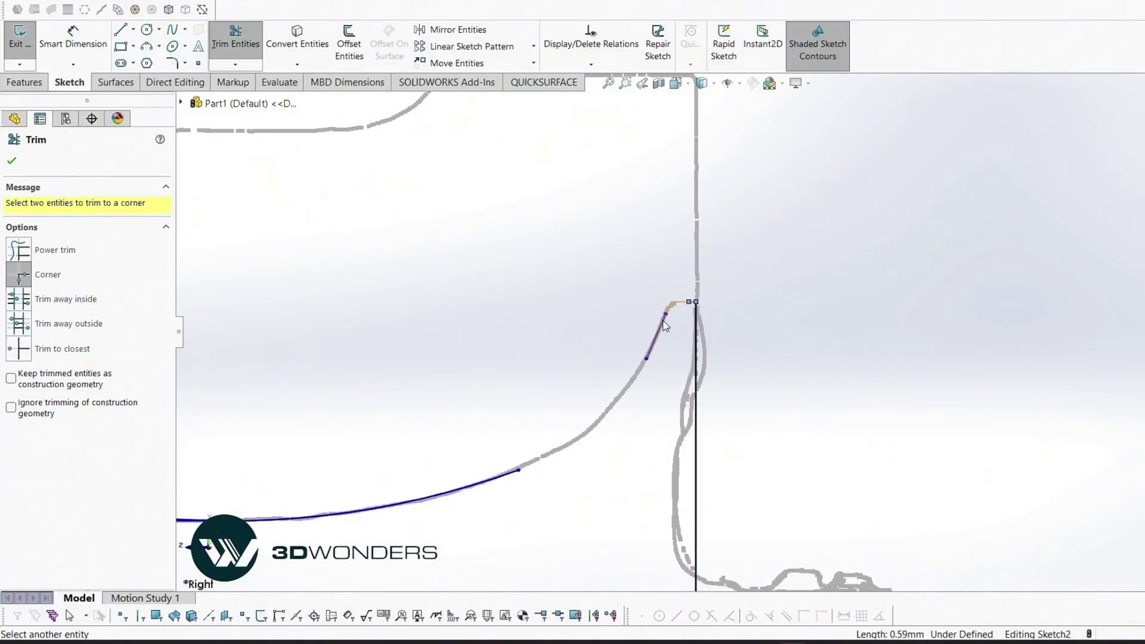
pyautogui.click(514, 474)
pyautogui.scroll(3, 606, 383)
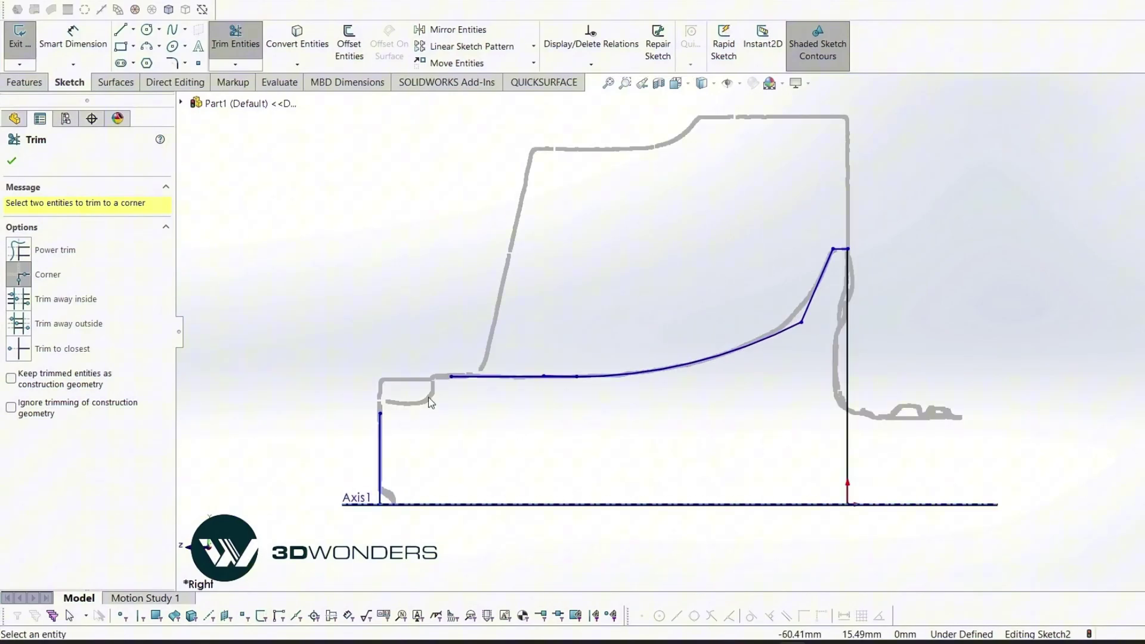
# Trim the hub's horizontal shoulder line and the nose-face line to a common corner.
pyautogui.click(457, 380)
pyautogui.click(380, 418)
pyautogui.press('Escape')
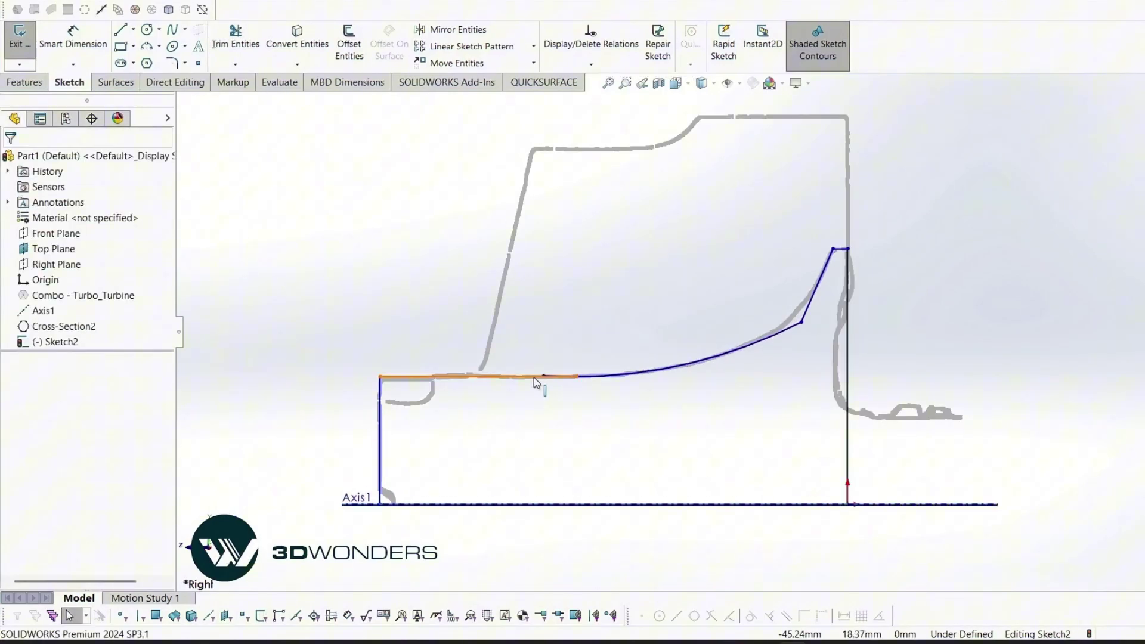
# Add a tangent relation between the hub's horizontal shoulder line and the adjoining arc.
pyautogui.click(534, 377)
pyautogui.keyDown('ctrl'); pyautogui.click(624, 375); pyautogui.keyUp('ctrl')
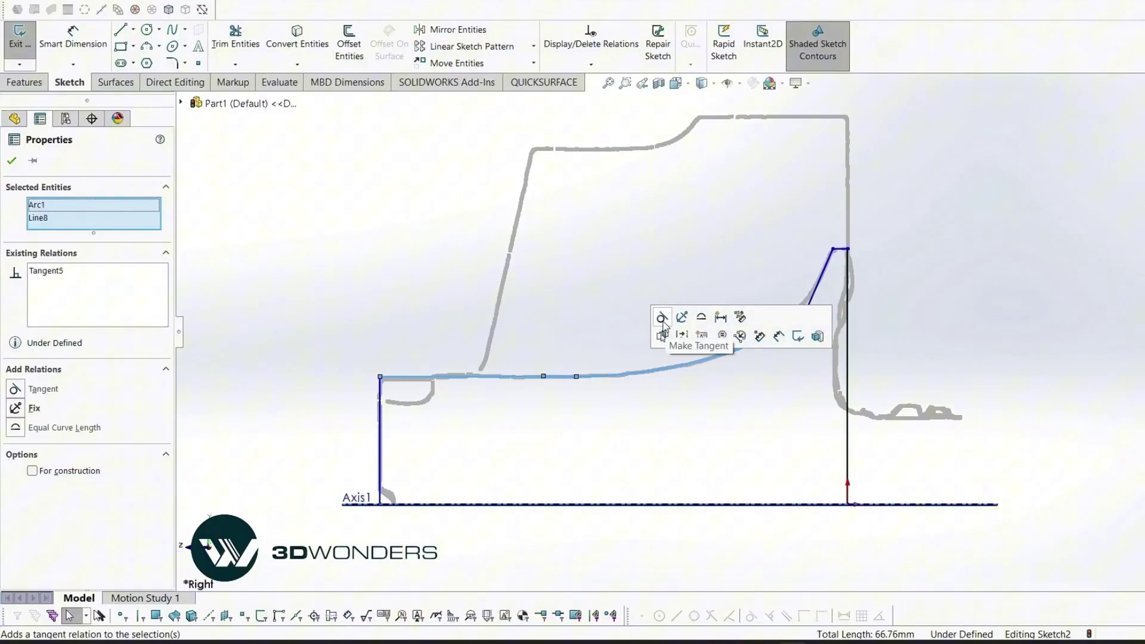
pyautogui.click(663, 319)
pyautogui.click(564, 284)
# Trim the horizontal shoulder line and the hub arc to a common corner, closing the profile.
pyautogui.click(235, 41)
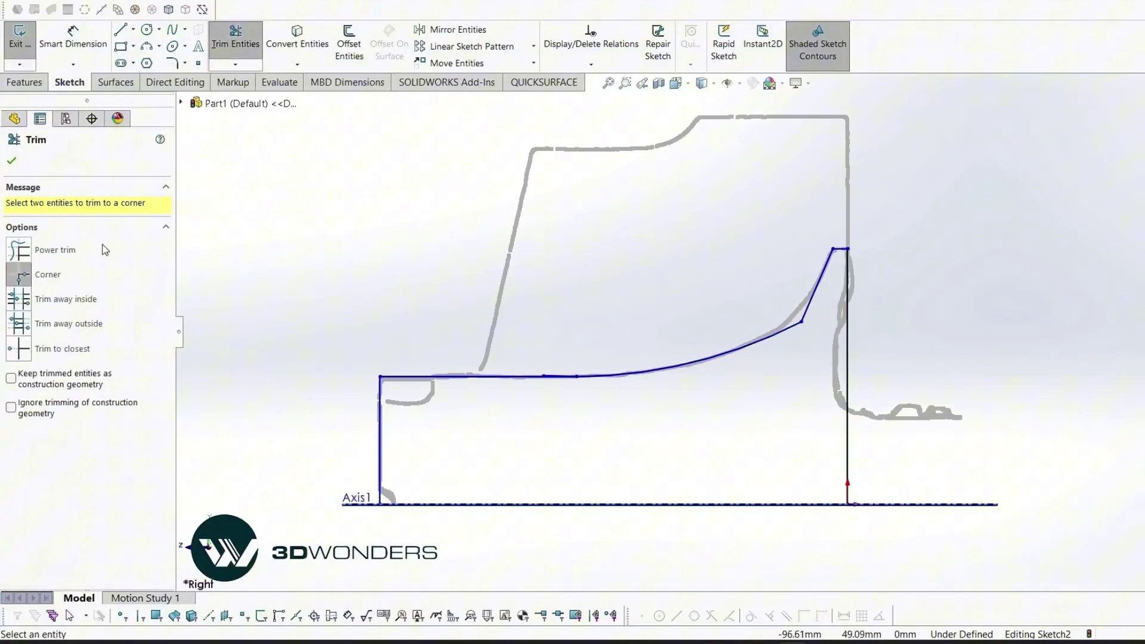
pyautogui.click(451, 379)
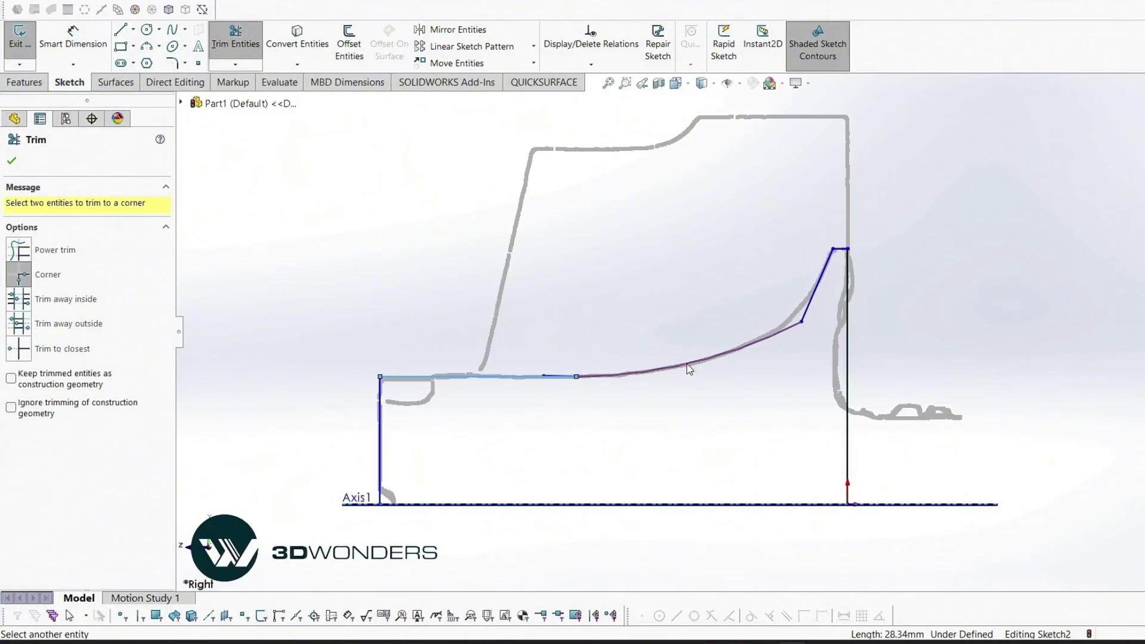
pyautogui.click(689, 369)
pyautogui.press('Escape')
# Add a 20 mm sketch fillet at the corner between the hub arc and the steep line.
pyautogui.scroll(-4, 805, 322)
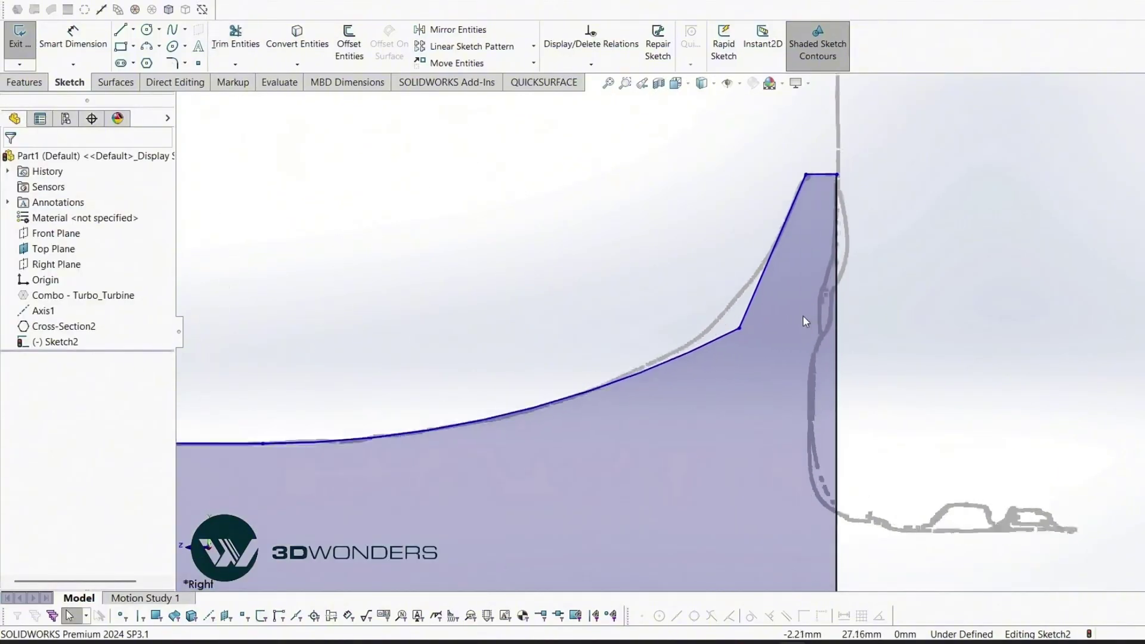
pyautogui.click(172, 62)
pyautogui.click(740, 329)
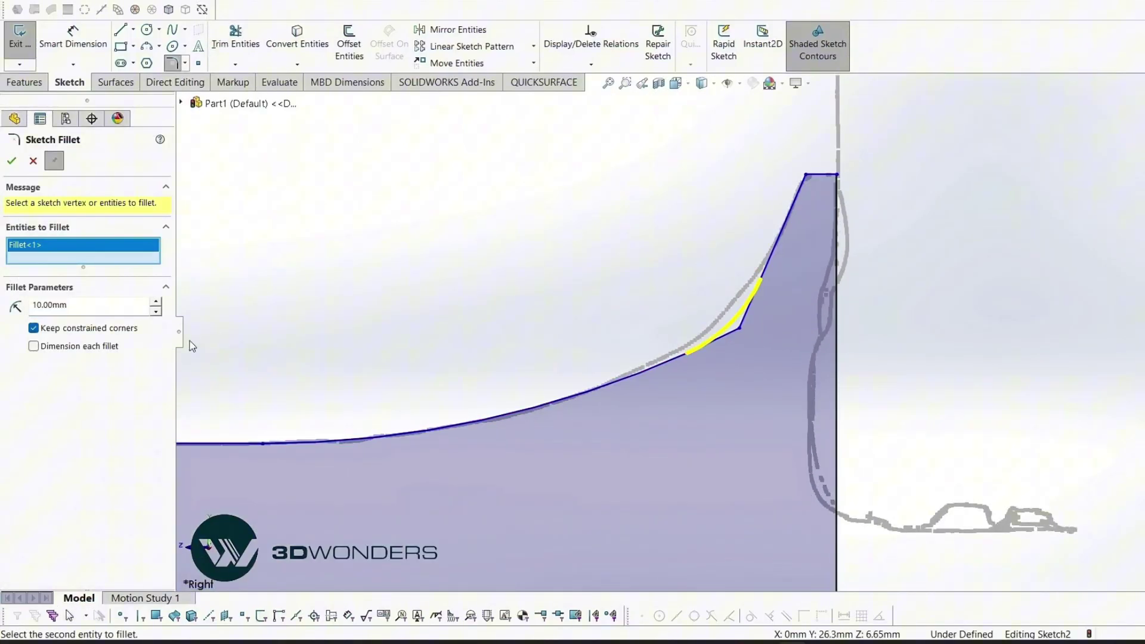
pyautogui.write('20')
pyautogui.press('Return')
pyautogui.press('Return')
pyautogui.scroll(5, 471, 258)
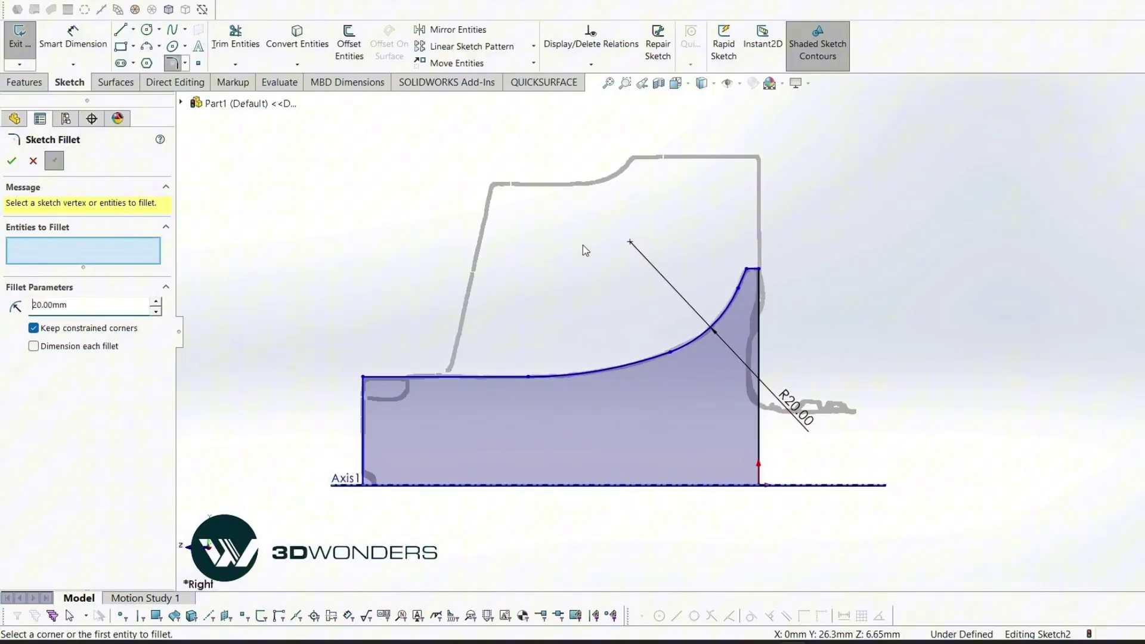
pyautogui.press('Escape')
# Revolve the closed hub profile 360° about Axis1 into a solid body.
pyautogui.click(28, 51)
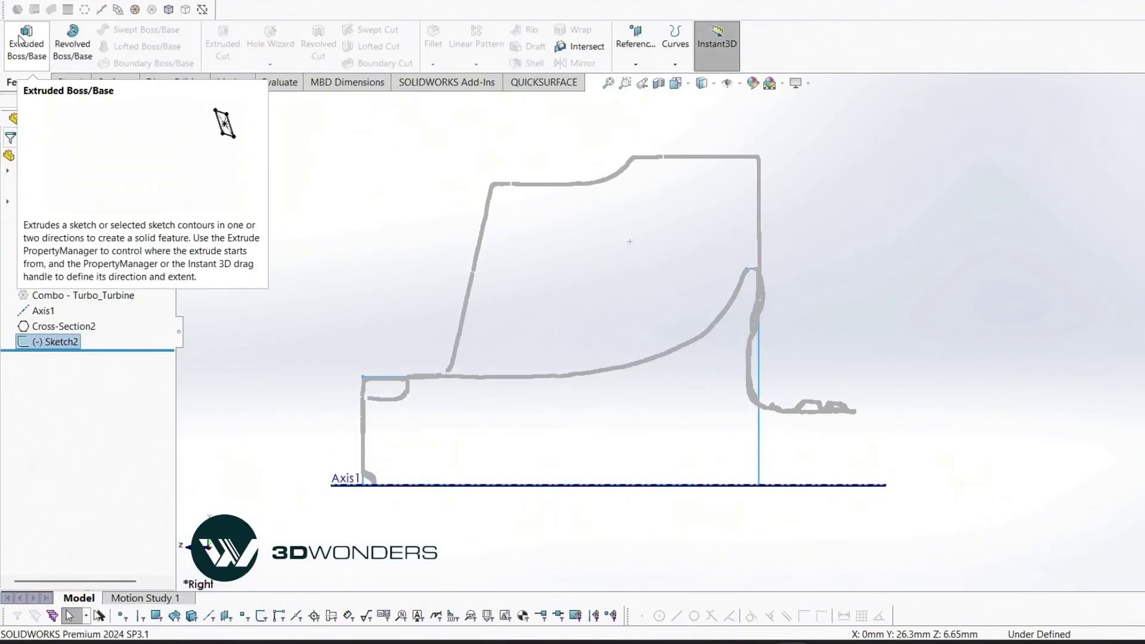
pyautogui.moveTo(334, 287)
pyautogui.mouseDown(button='middle')
pyautogui.moveTo(599, 386)
pyautogui.moveTo(525, 365)
pyautogui.mouseUp(button='middle')
pyautogui.click(71, 46)
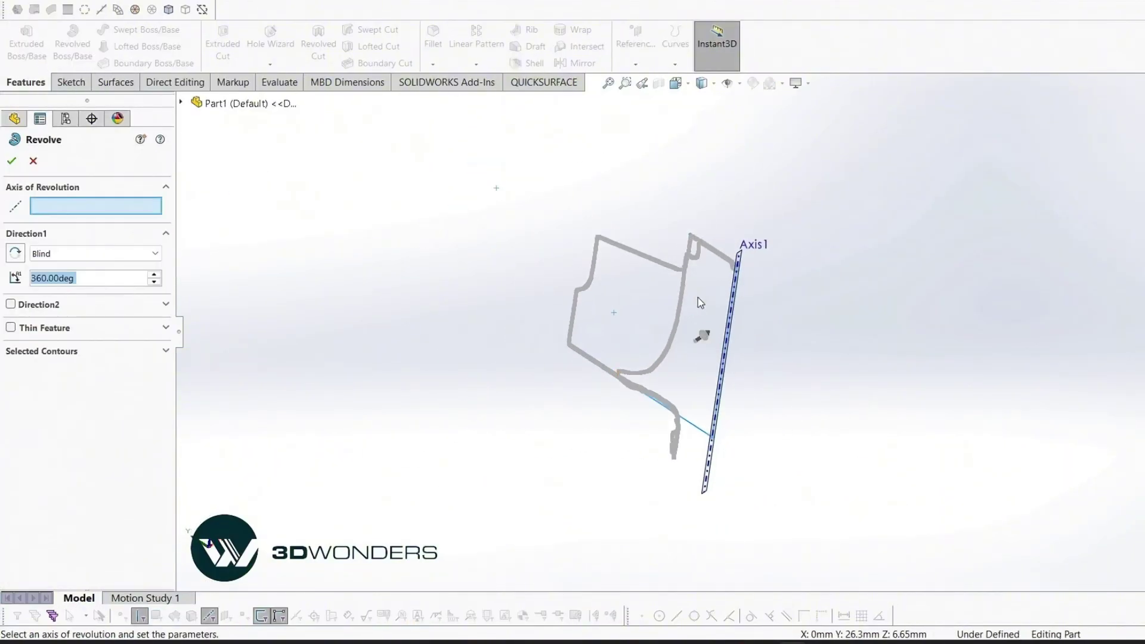
pyautogui.click(731, 328)
pyautogui.click(11, 161)
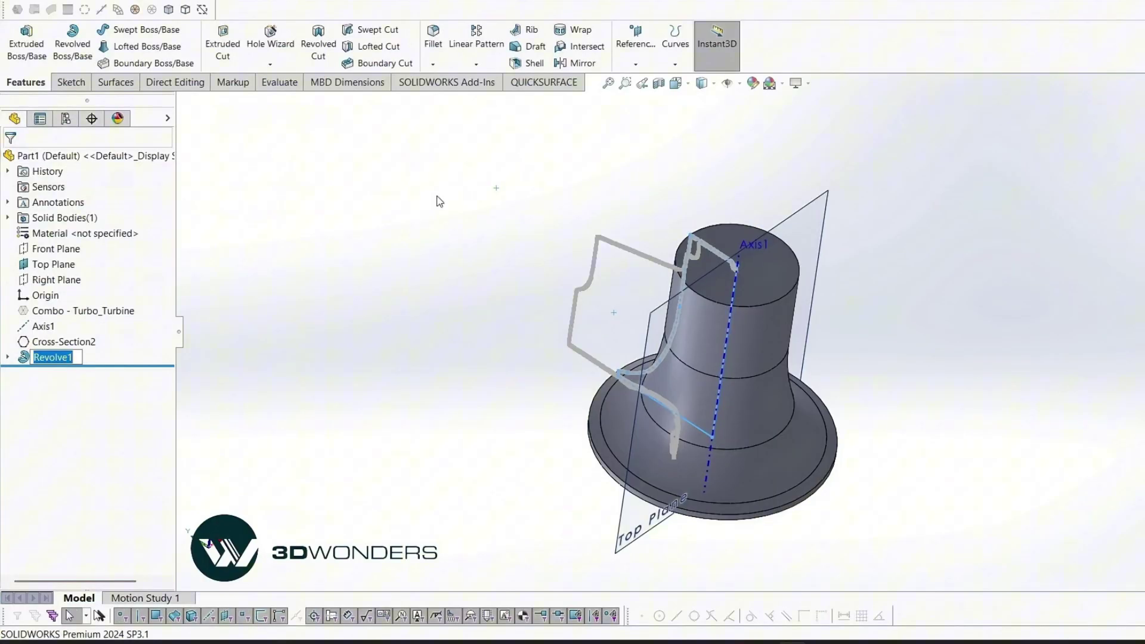
# Show the scan and examine the deviation colour map comparing it with the revolved hub from several angles.
pyautogui.click(135, 10)
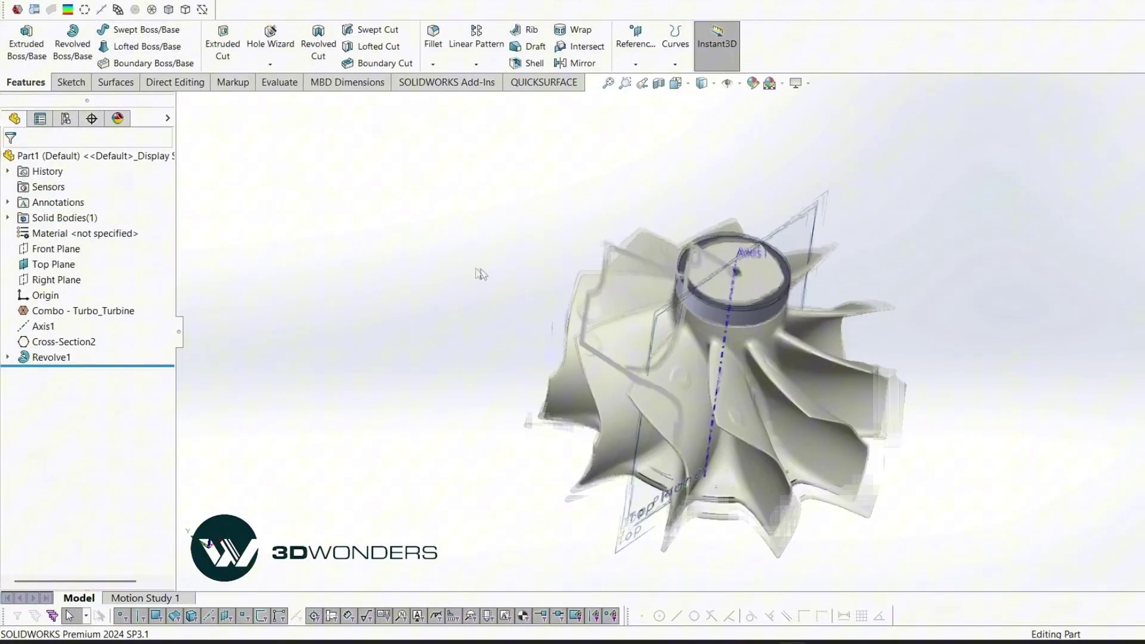
pyautogui.click(67, 10)
pyautogui.moveTo(479, 422); pyautogui.dragTo(632, 376, button='middle')
pyautogui.moveTo(715, 409); pyautogui.dragTo(652, 302, button='middle')
pyautogui.scroll(-4, 762, 276)
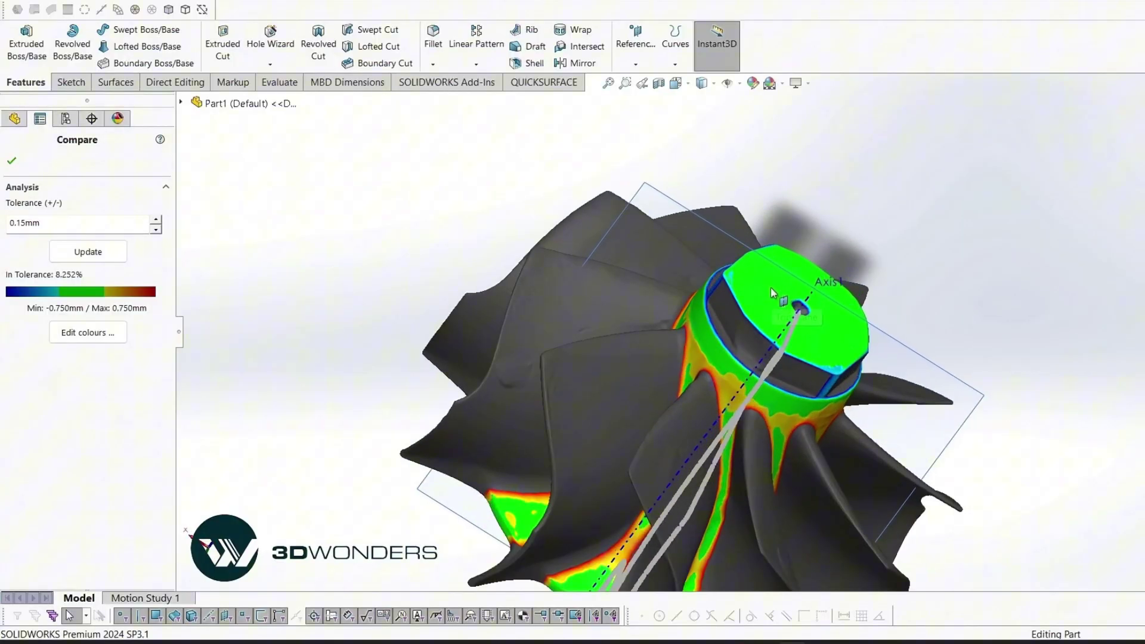
pyautogui.moveTo(761, 280); pyautogui.dragTo(719, 172, button='middle')
pyautogui.scroll(4, 718, 179)
pyautogui.scroll(-2, 856, 484)
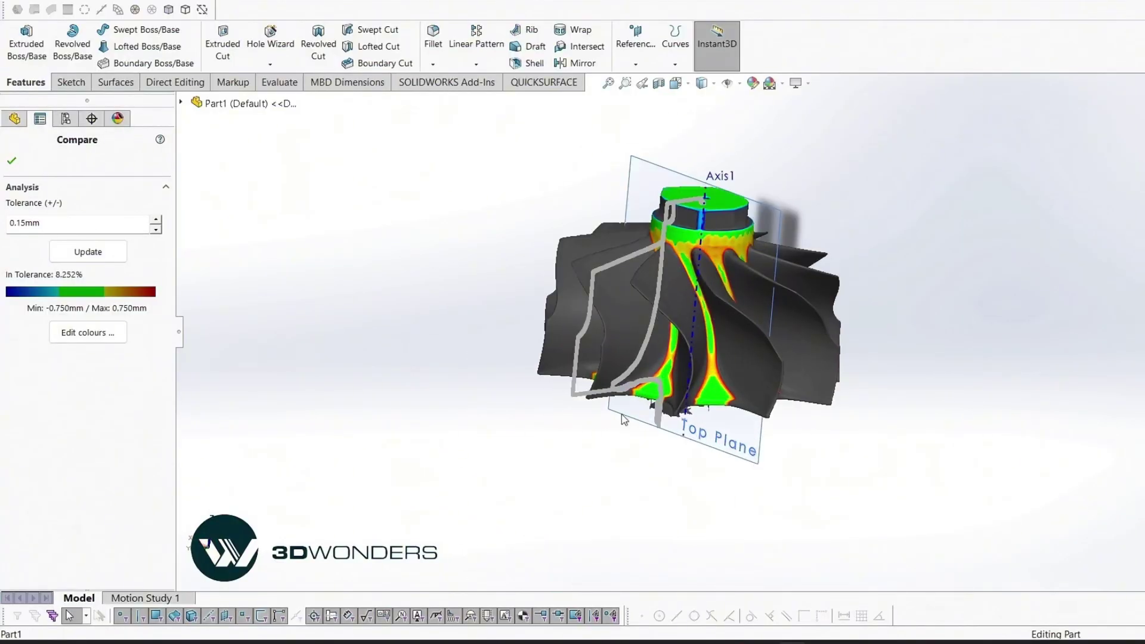
pyautogui.click(12, 161)
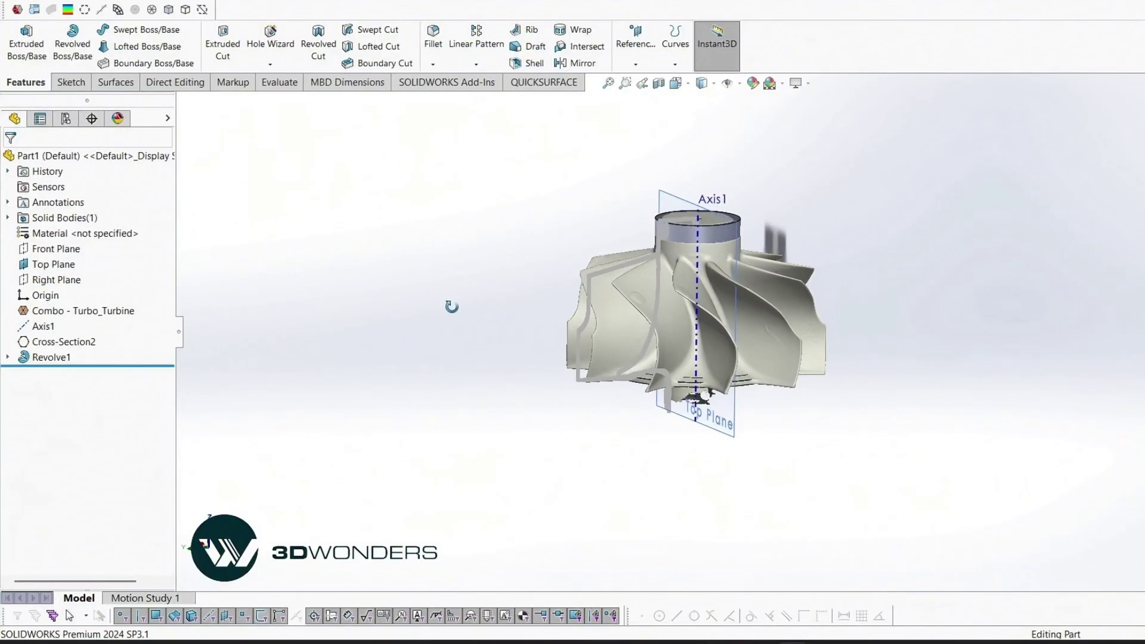
# Start a sketch on the Right Plane and hide the scan so only the hub and cross-section remain.
pyautogui.scroll(-3, 746, 238)
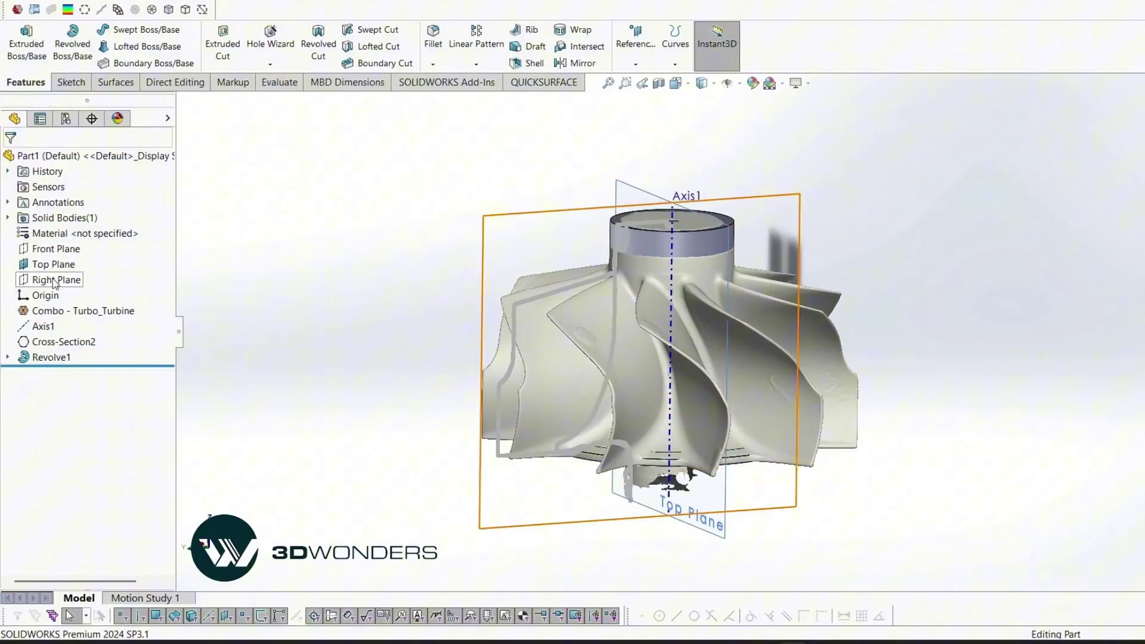
pyautogui.click(55, 282)
pyautogui.click(99, 255)
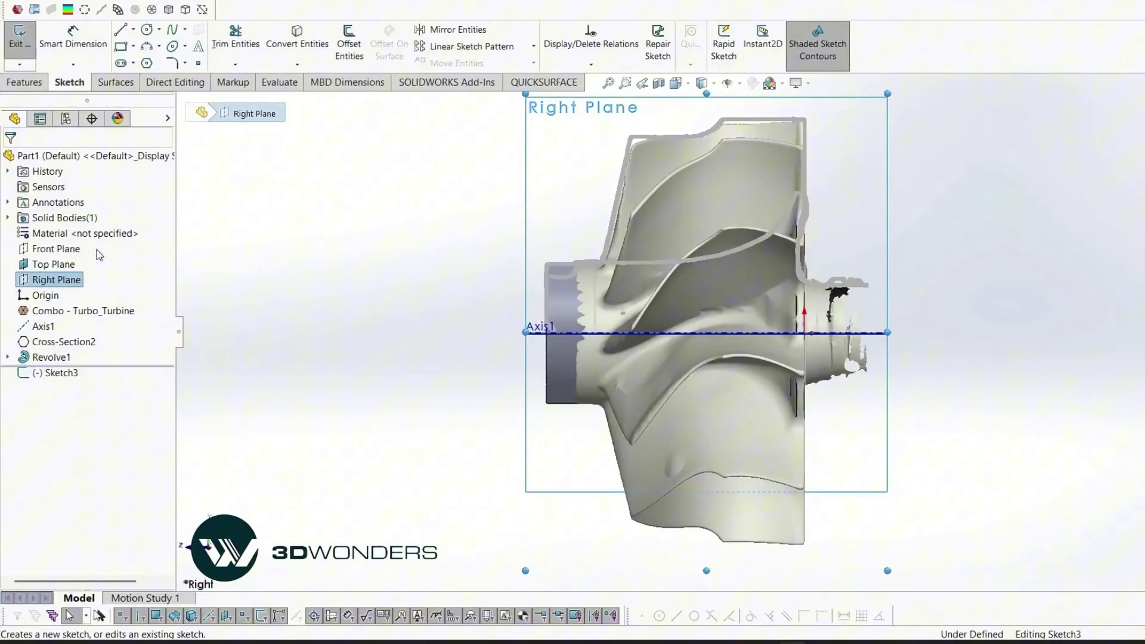
pyautogui.click(153, 10)
pyautogui.press('f')
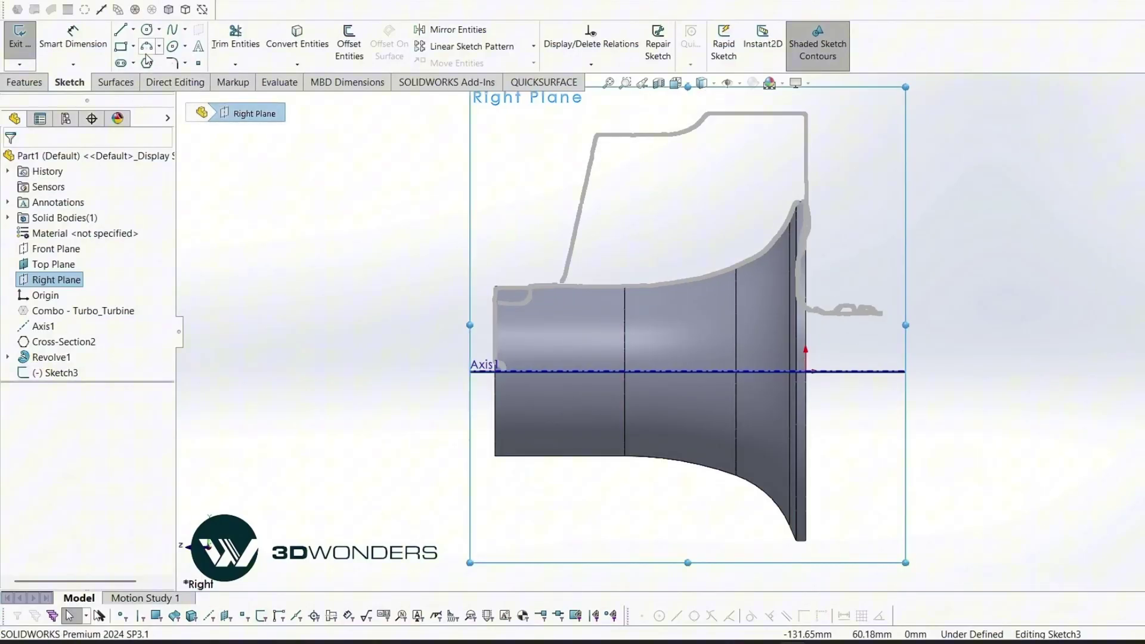
# Fit lines to the blade cross-section's slanted side edge, lower horizontal edge, upper horizontal edge and short sloped transition with Extract sketch entities.
pyautogui.click(100, 9)
pyautogui.moveTo(593, 151); pyautogui.dragTo(569, 253)
pyautogui.scroll(-3, 609, 191)
pyautogui.moveTo(590, 205); pyautogui.dragTo(672, 206)
pyautogui.moveTo(782, 174); pyautogui.dragTo(914, 175)
pyautogui.scroll(-5, 775, 170)
pyautogui.moveTo(712, 206); pyautogui.dragTo(694, 220)
pyautogui.scroll(3, 731, 208)
# Join the short sloped line and the blade's lower horizontal line with an automatically fitted tangent arc.
pyautogui.click(83, 347)
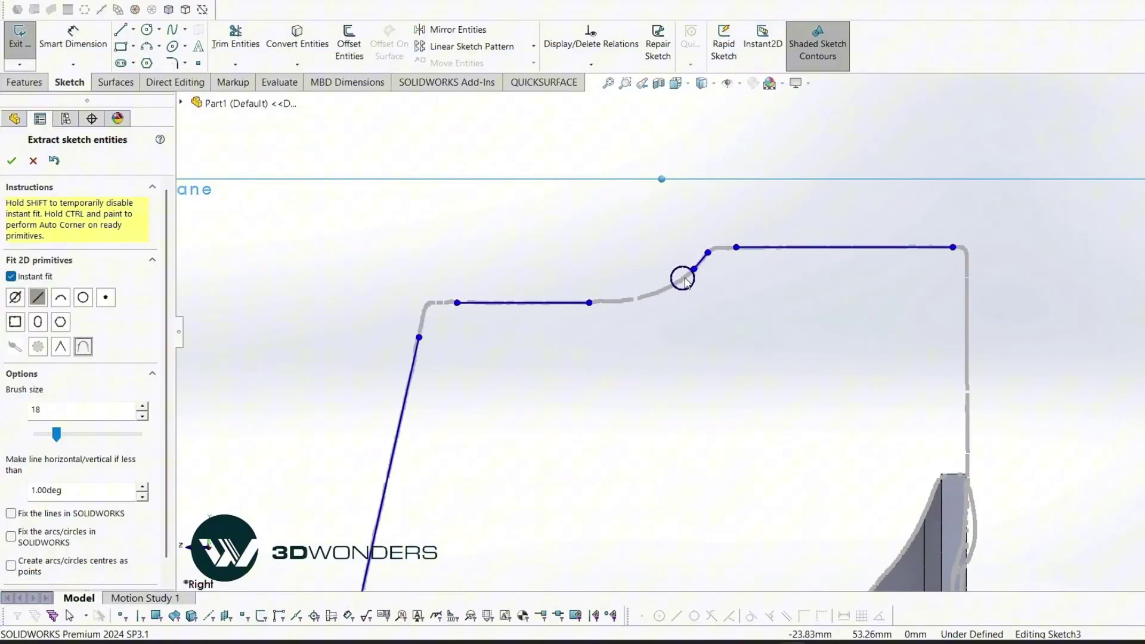
pyautogui.moveTo(682, 278); pyautogui.dragTo(657, 291)
pyautogui.moveTo(581, 303); pyautogui.dragTo(561, 303)
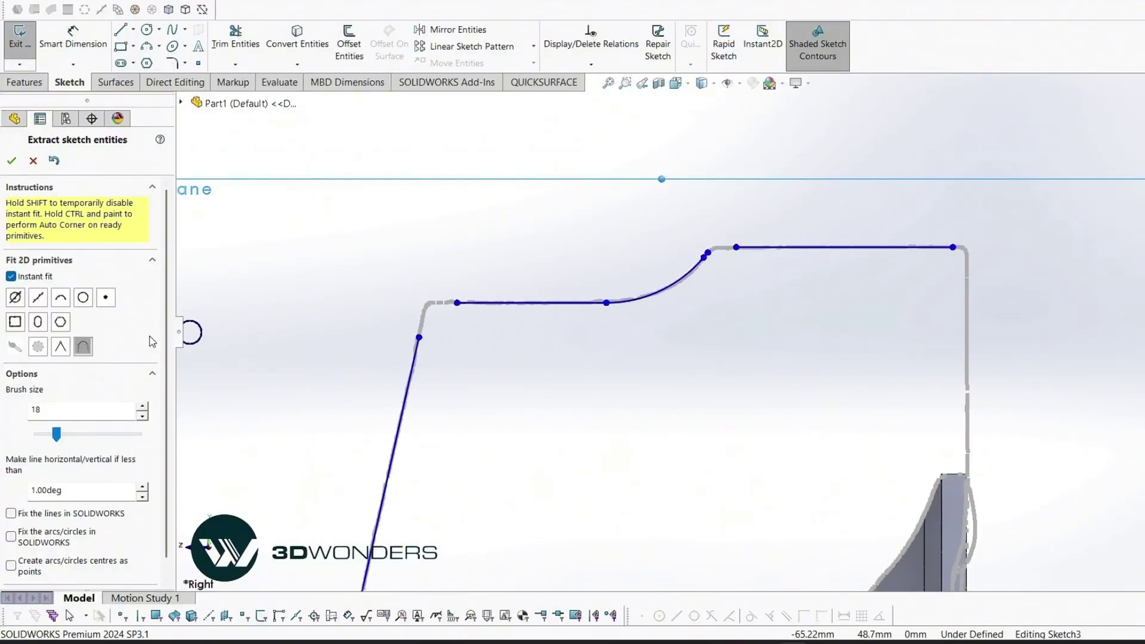
# Auto-corner the slanted side with the lower horizontal line and the short sloped line with the upper one, and accept the extracted entities.
pyautogui.click(60, 347)
pyautogui.moveTo(396, 332); pyautogui.dragTo(464, 303)
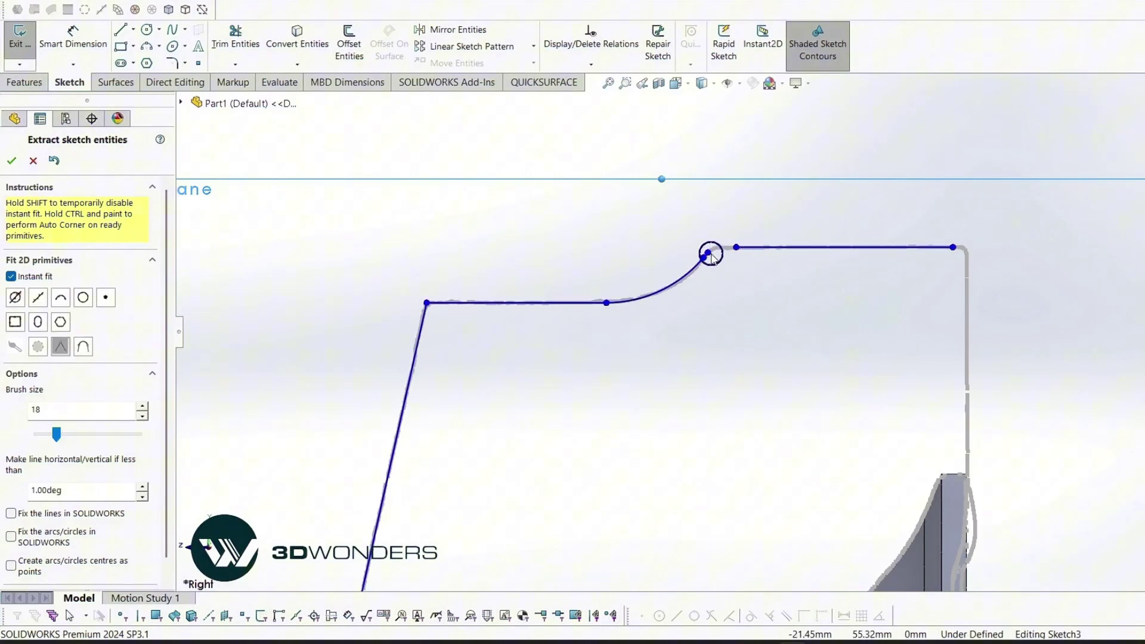
pyautogui.moveTo(711, 255); pyautogui.dragTo(746, 248)
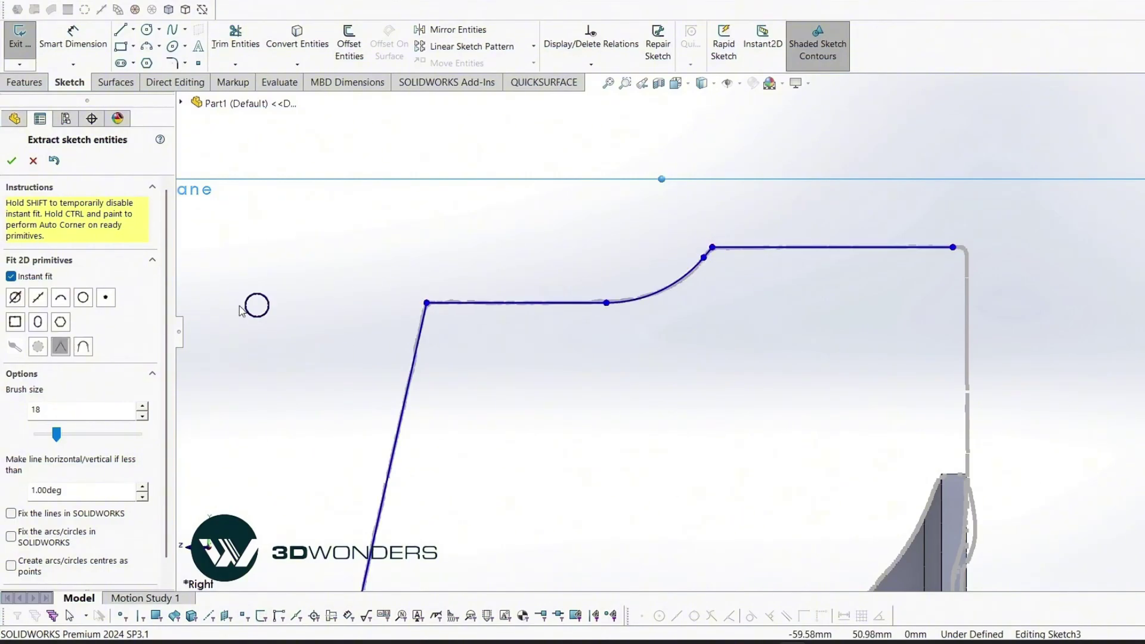
pyautogui.click(12, 161)
# Draw three connected lines just inside the hub surface: a horizontal about 22 mm, then slopes about 19 mm and about 24 mm long.
pyautogui.click(121, 34)
pyautogui.scroll(2, 411, 193)
pyautogui.scroll(-2, 567, 358)
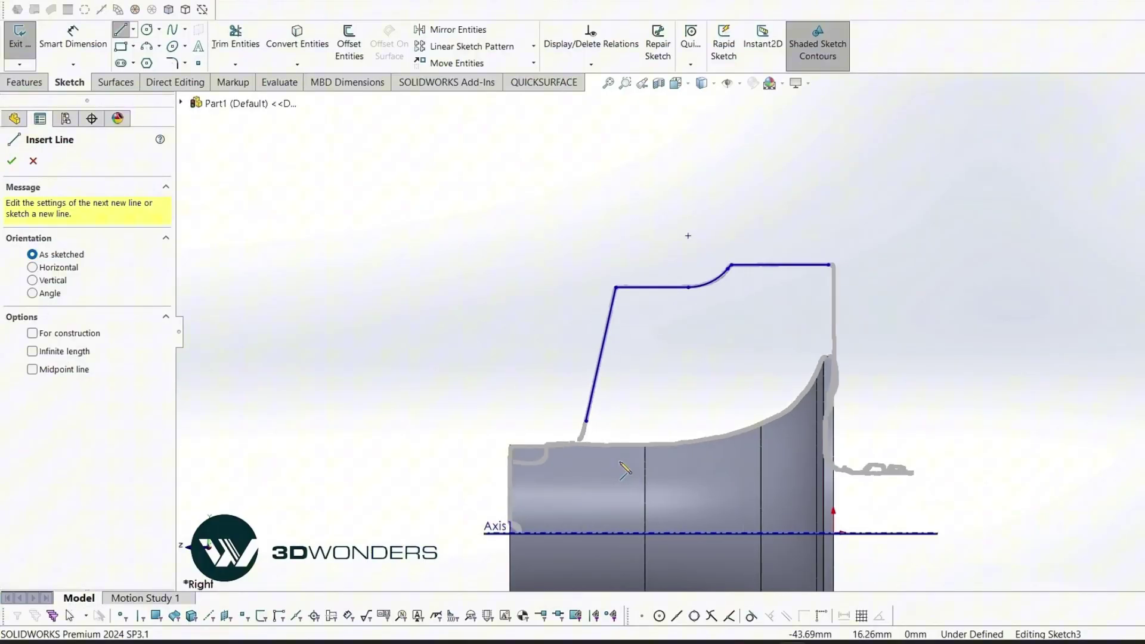
pyautogui.click(551, 423)
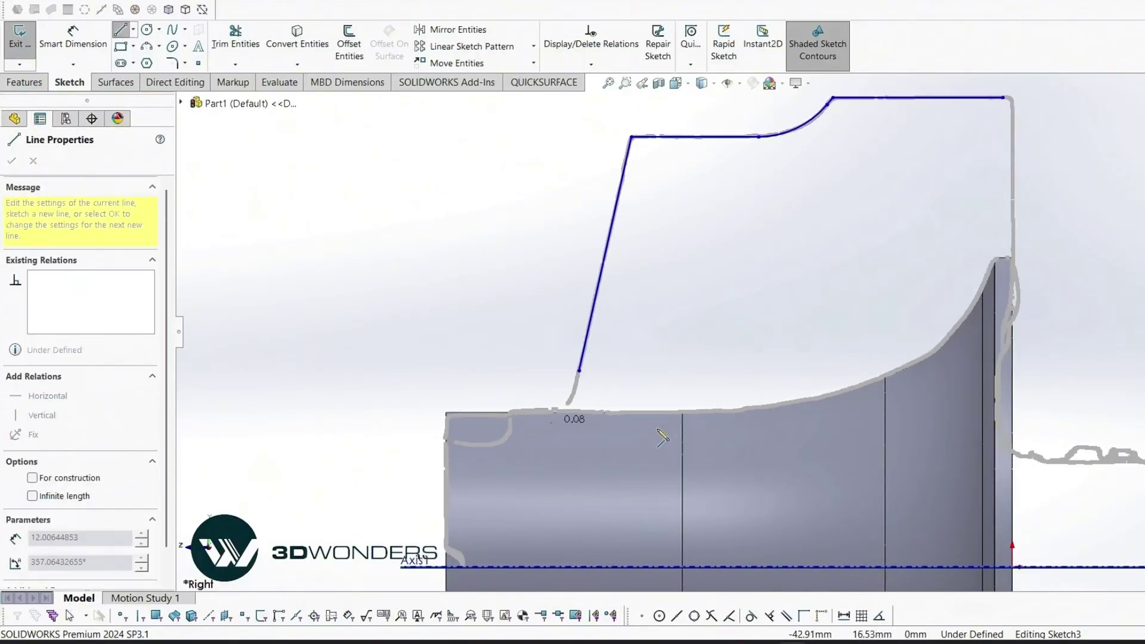
pyautogui.click(741, 423)
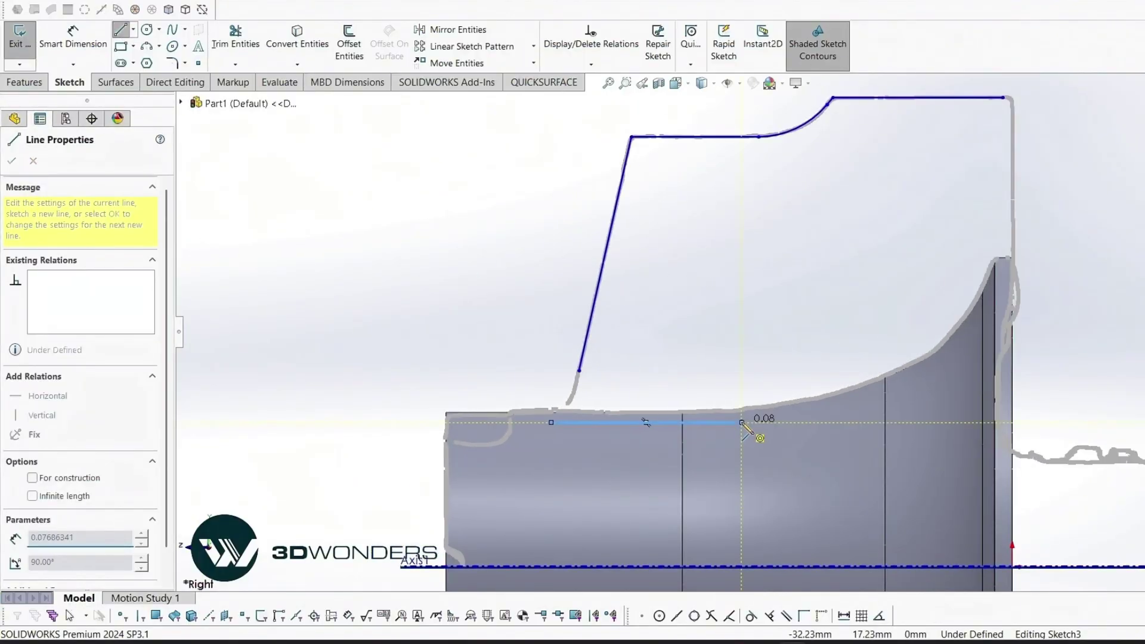
pyautogui.click(897, 387)
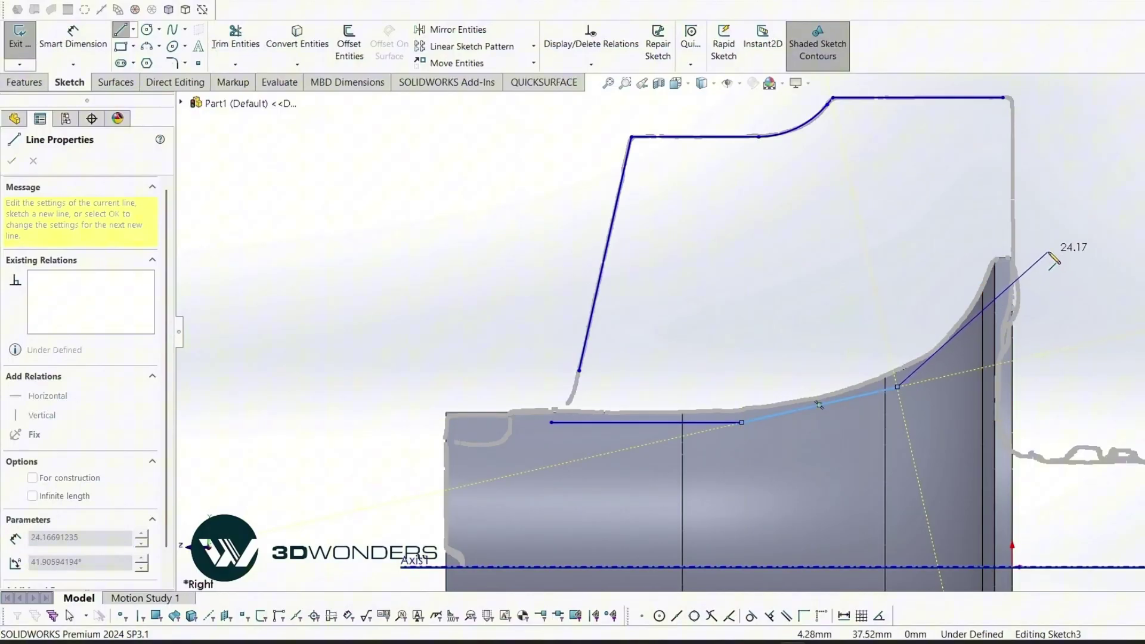
pyautogui.click(1058, 262)
pyautogui.press('Escape')
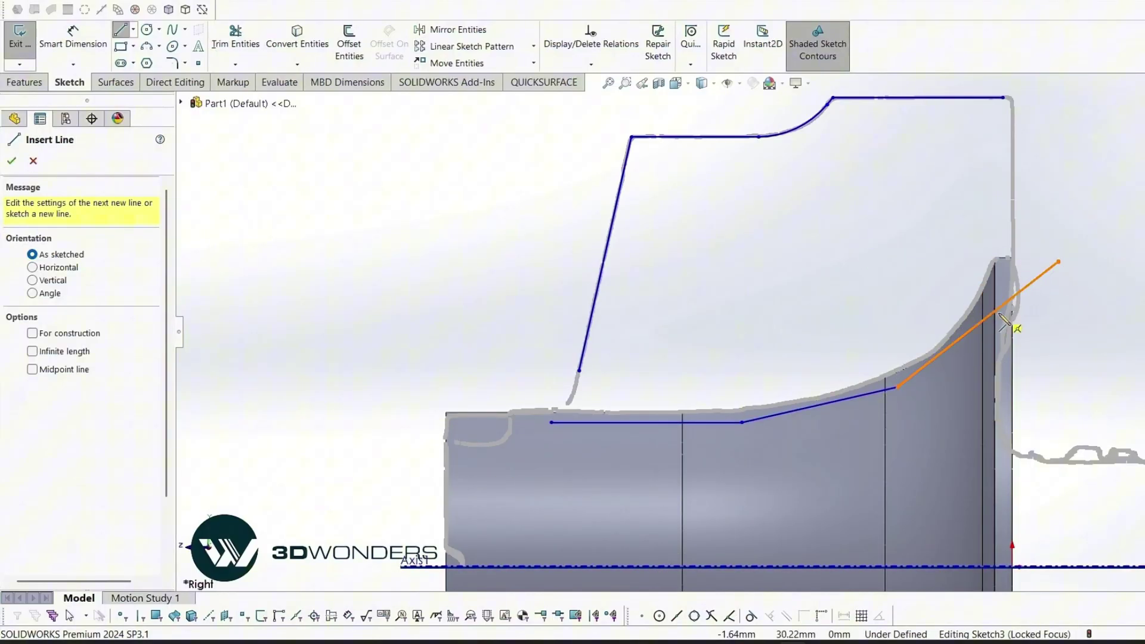
# Draw a vertical line from the origin up past the blade's upper horizontal edge.
pyautogui.scroll(1, 952, 486)
pyautogui.click(962, 528)
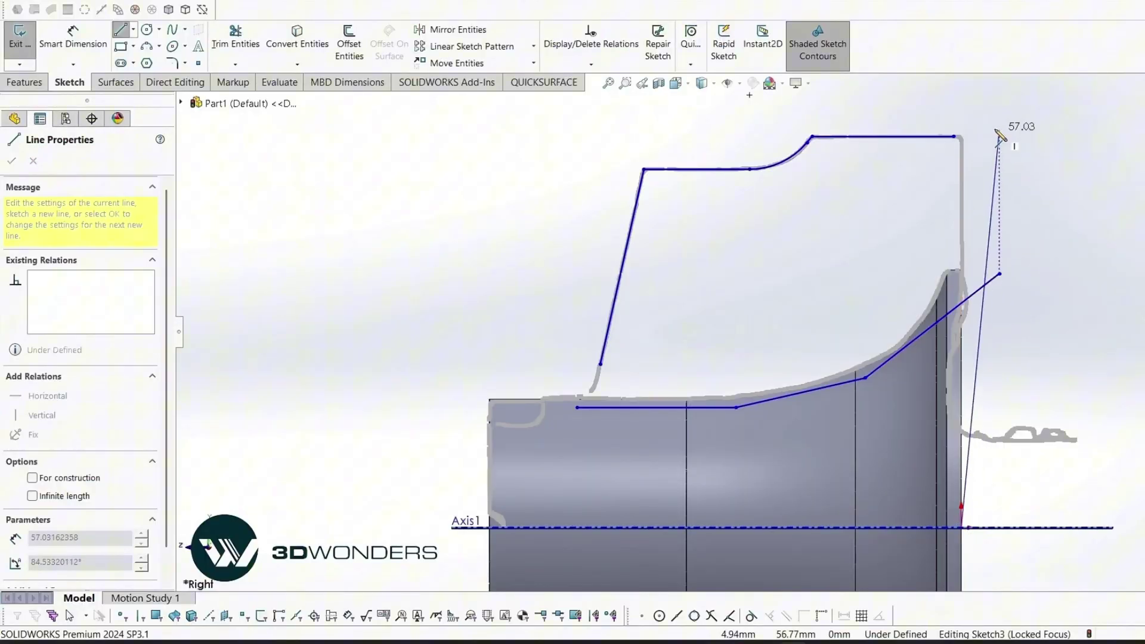
pyautogui.click(962, 102)
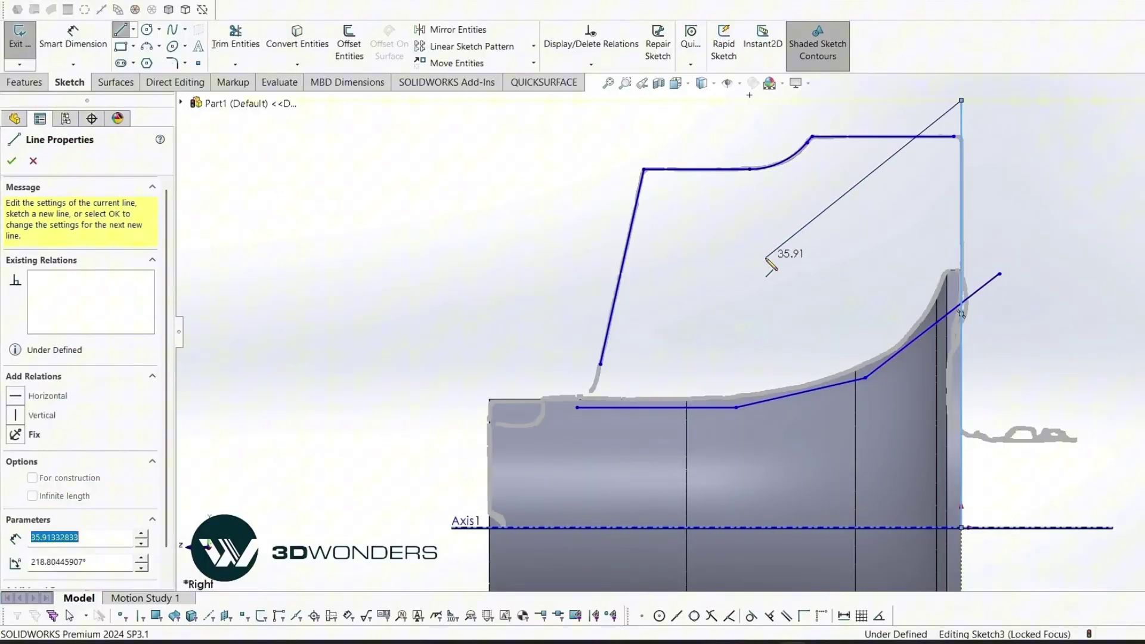
pyautogui.press('Escape')
# Trim the blade outline to corners at the slanted side and bottom line, and where the vertical line meets the bottom slope and upper edge.
pyautogui.click(235, 33)
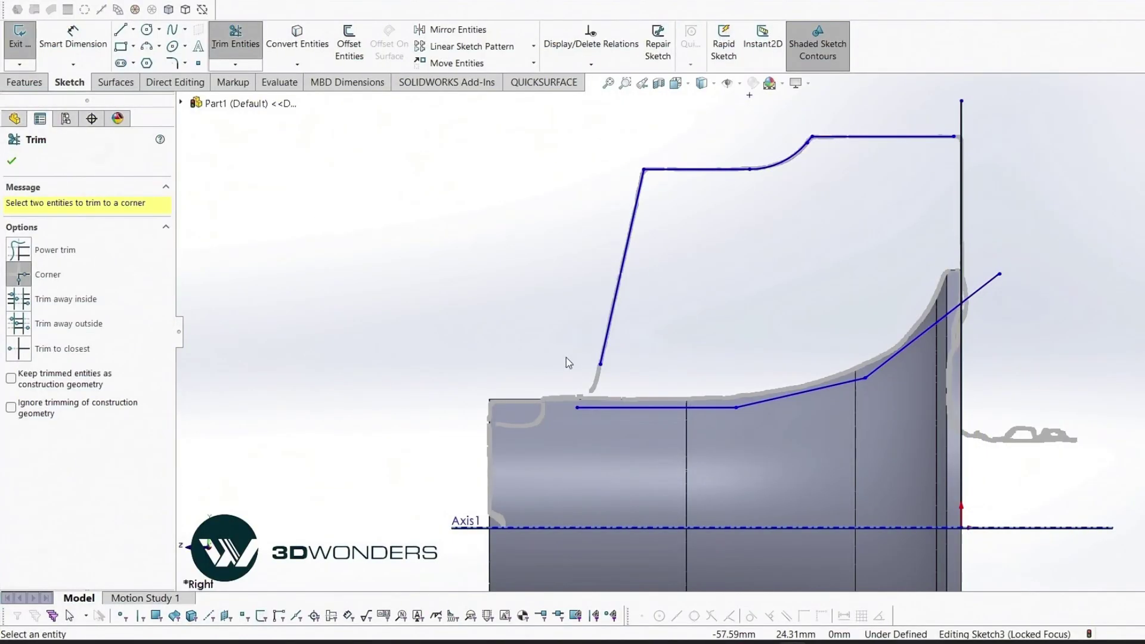
pyautogui.click(619, 408)
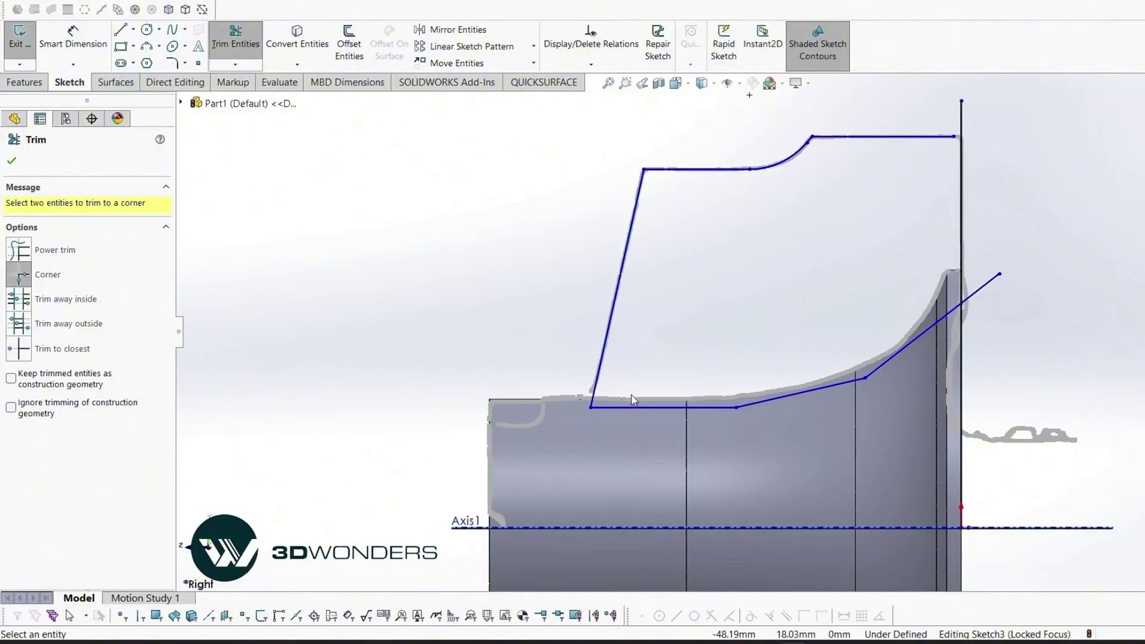
pyautogui.click(961, 295)
pyautogui.click(950, 313)
pyautogui.click(961, 209)
pyautogui.click(945, 137)
pyautogui.click(20, 159)
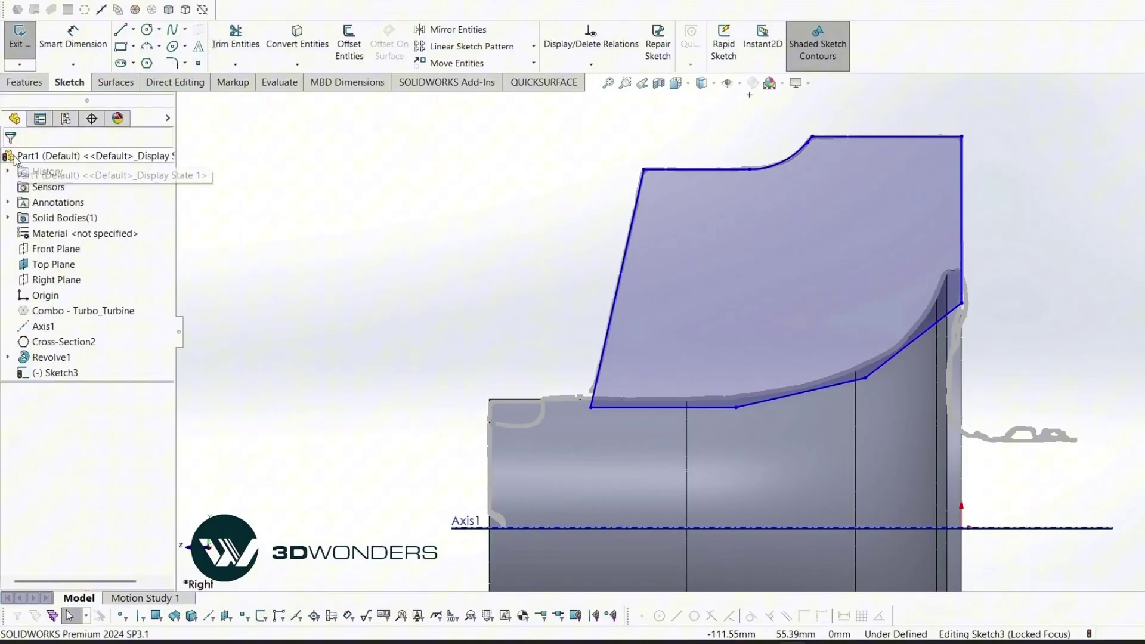
# Exit the blade sketch and display the turbine scan in place of the solid hub, with the blade sketch selected.
pyautogui.moveTo(453, 262); pyautogui.dragTo(547, 199, button='middle')
pyautogui.scroll(-1, 547, 199)
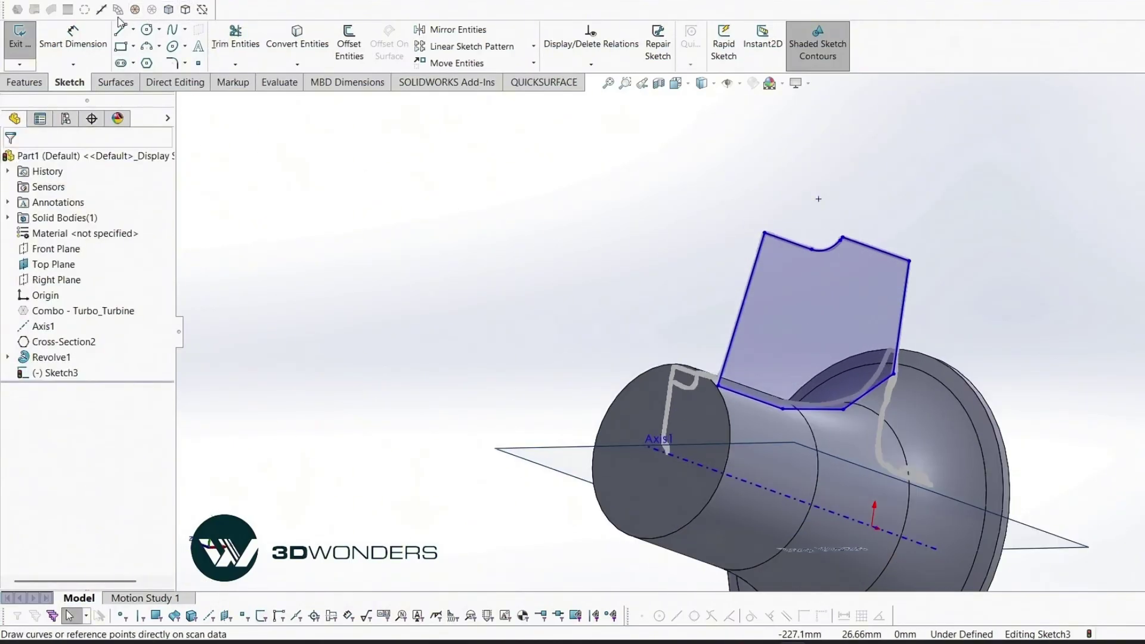
pyautogui.click(20, 35)
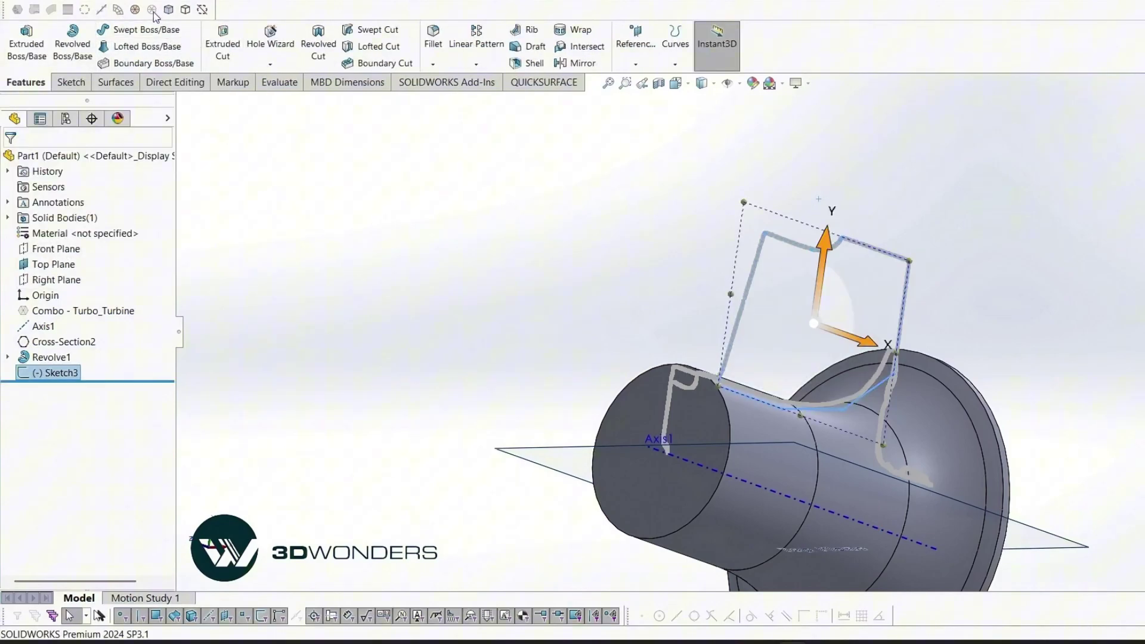
pyautogui.click(185, 10)
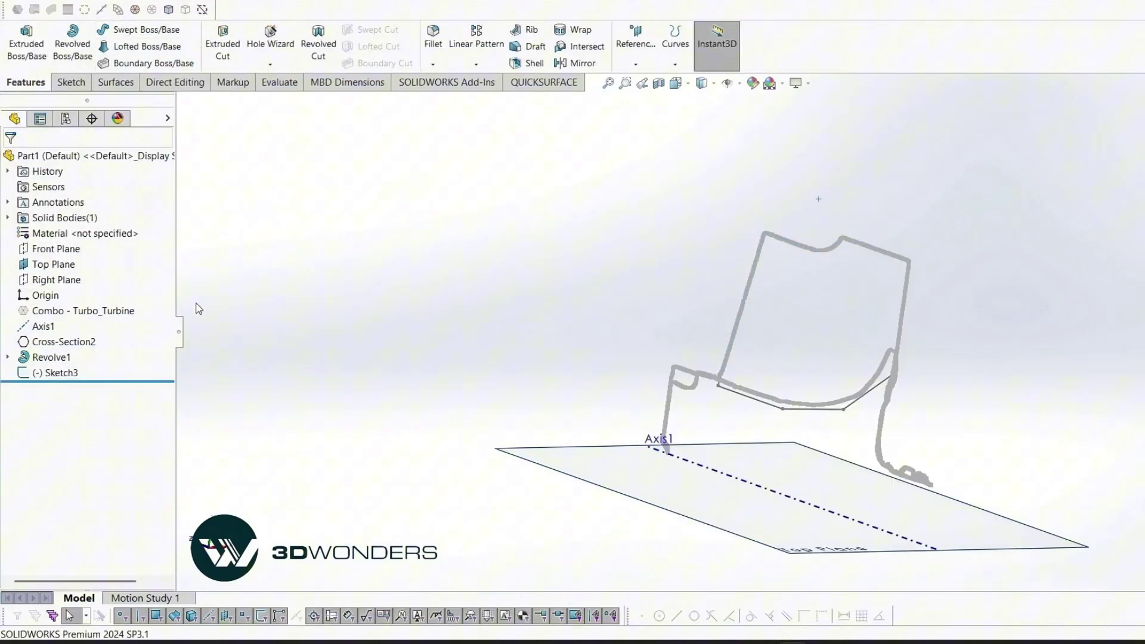
pyautogui.click(55, 373)
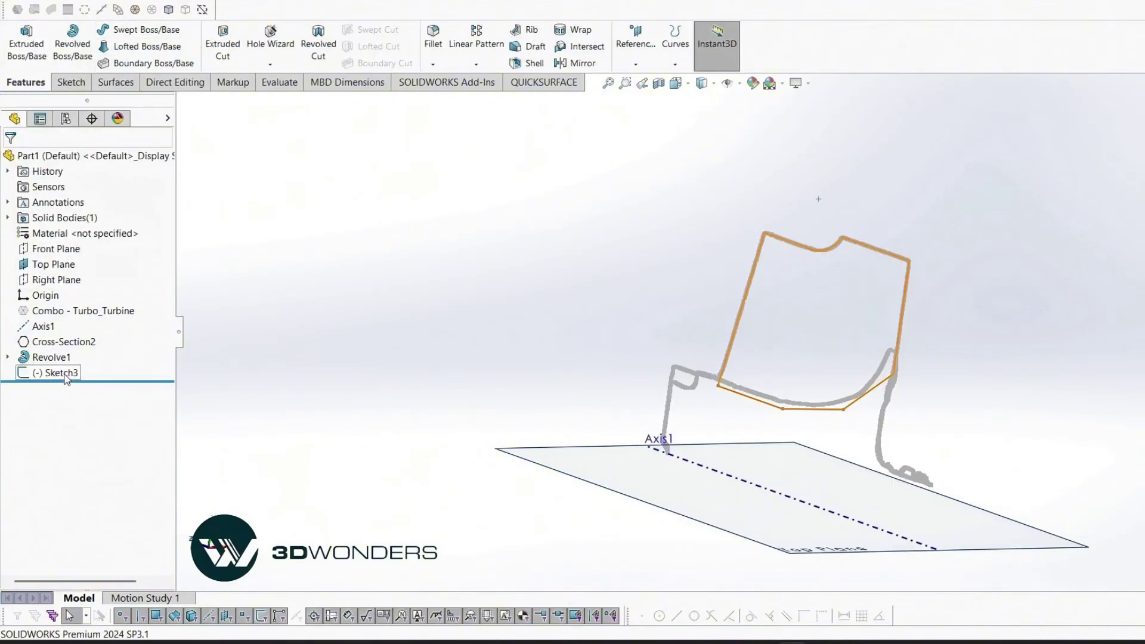
pyautogui.click(136, 12)
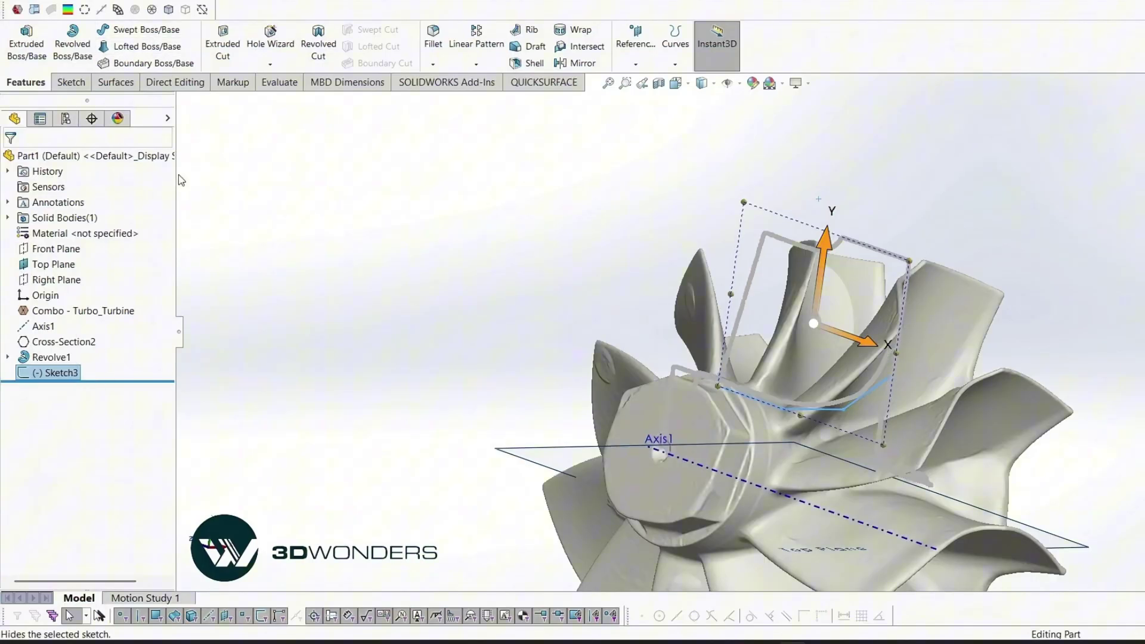
# Revolve the blade sketch 60 degrees about Axis1 as a separate body, with the second direction enabled.
pyautogui.click(72, 43)
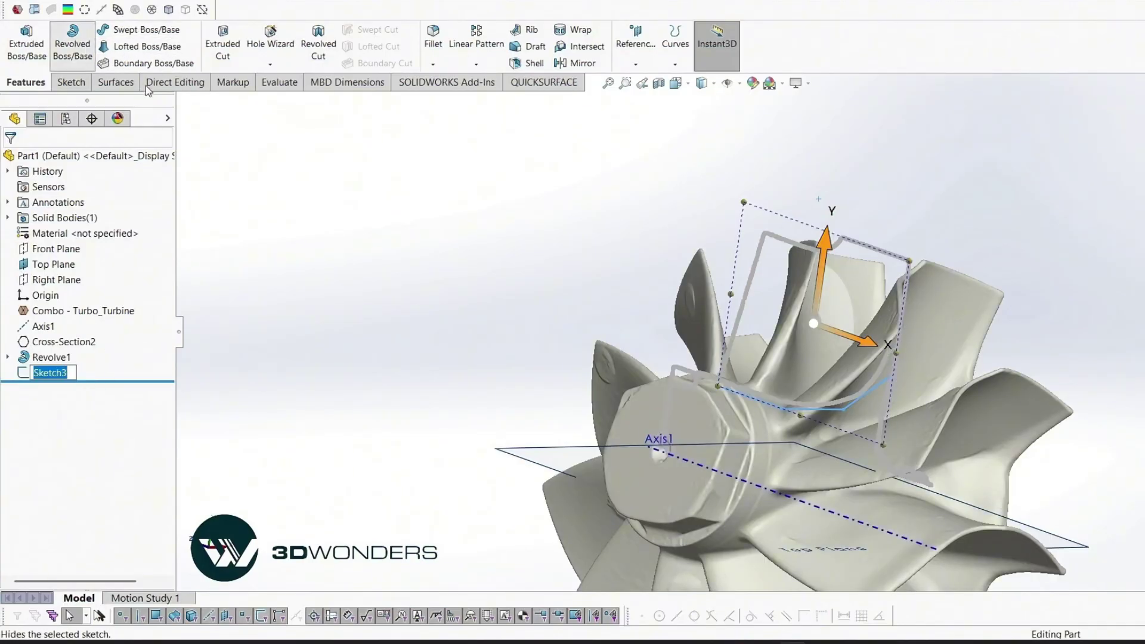
pyautogui.click(719, 476)
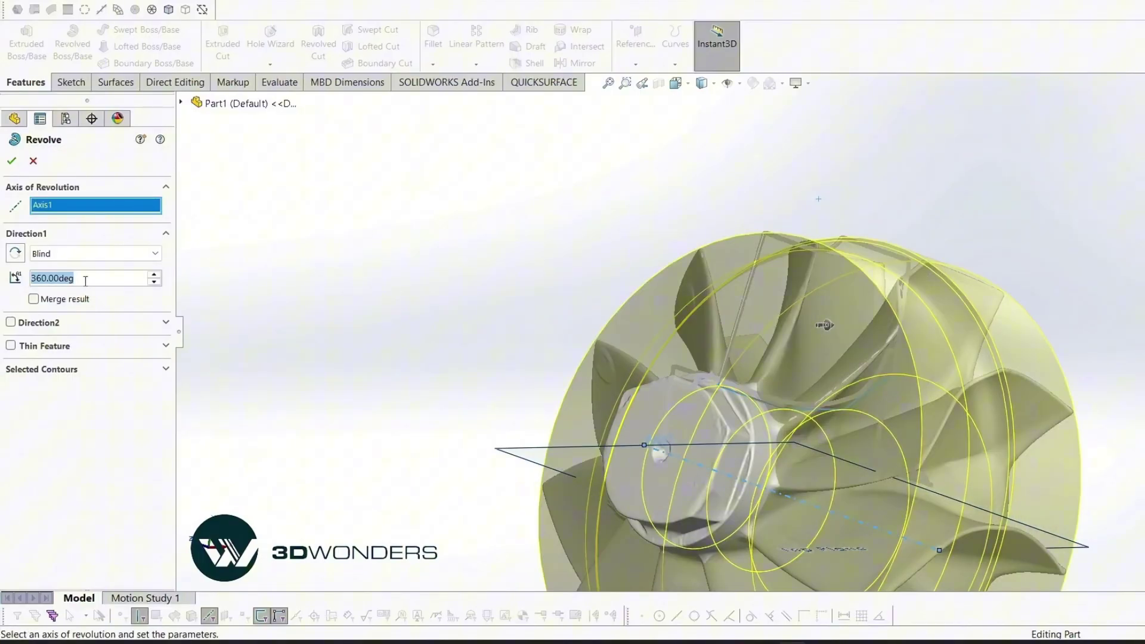
pyautogui.write('60')
pyautogui.press('Return')
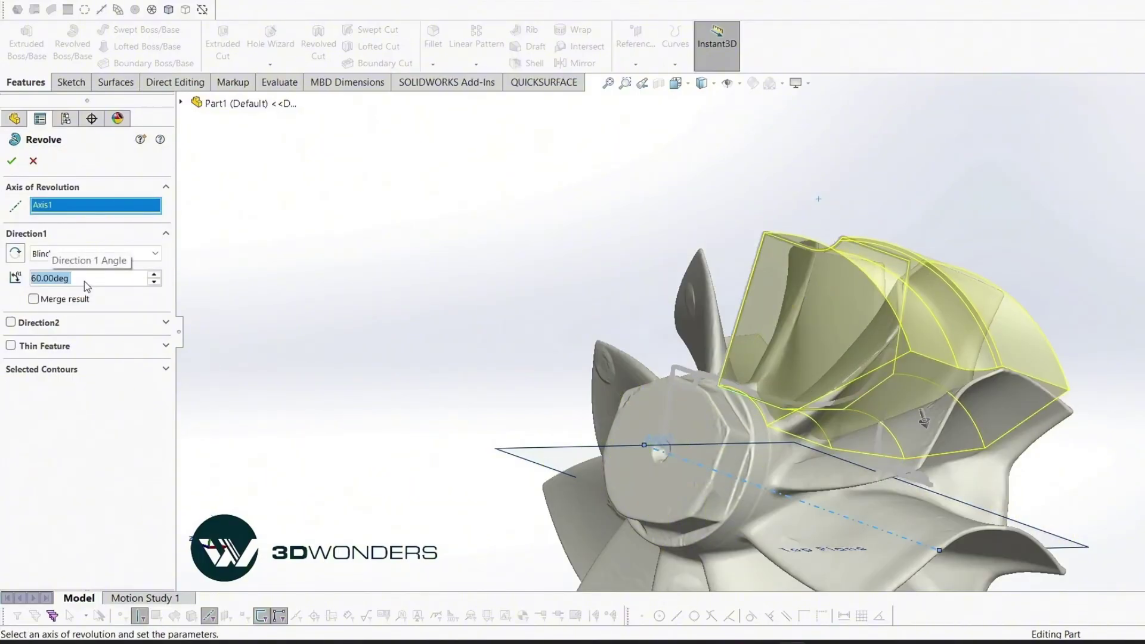
pyautogui.click(12, 322)
pyautogui.moveTo(620, 292); pyautogui.dragTo(704, 301, button='middle')
pyautogui.click(16, 167)
pyautogui.moveTo(791, 230); pyautogui.dragTo(682, 352, button='middle')
pyautogui.moveTo(687, 403); pyautogui.dragTo(649, 204, button='middle')
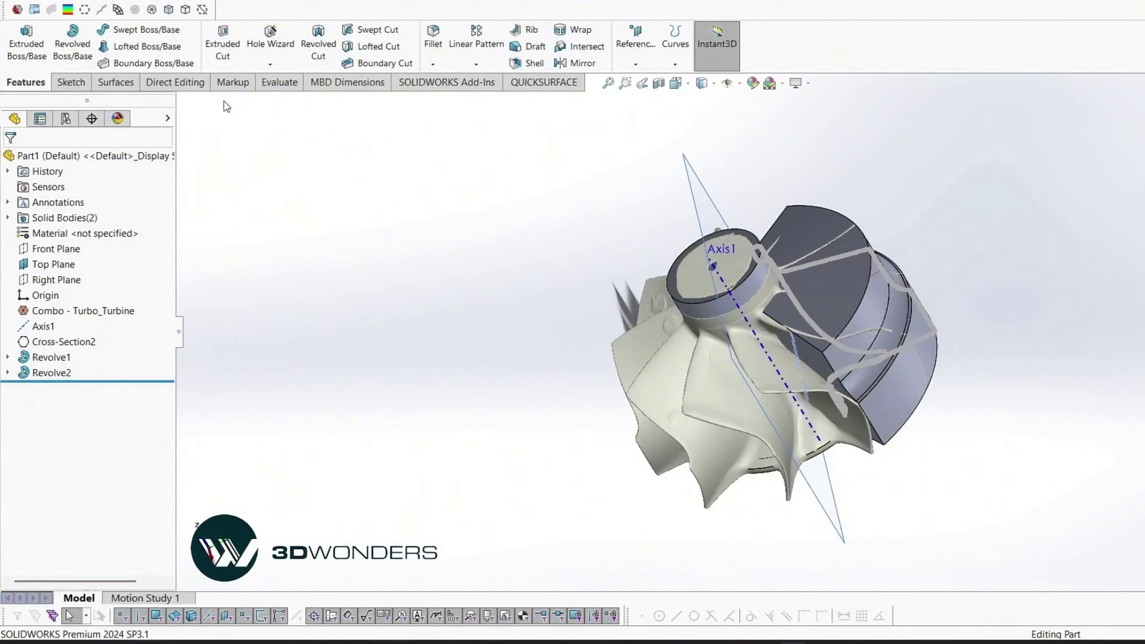
# Hide the scan cross-section, the Top Plane and all CAD bodies.
pyautogui.click(201, 13)
pyautogui.moveTo(893, 303); pyautogui.dragTo(753, 514, button='middle')
pyautogui.click(60, 274)
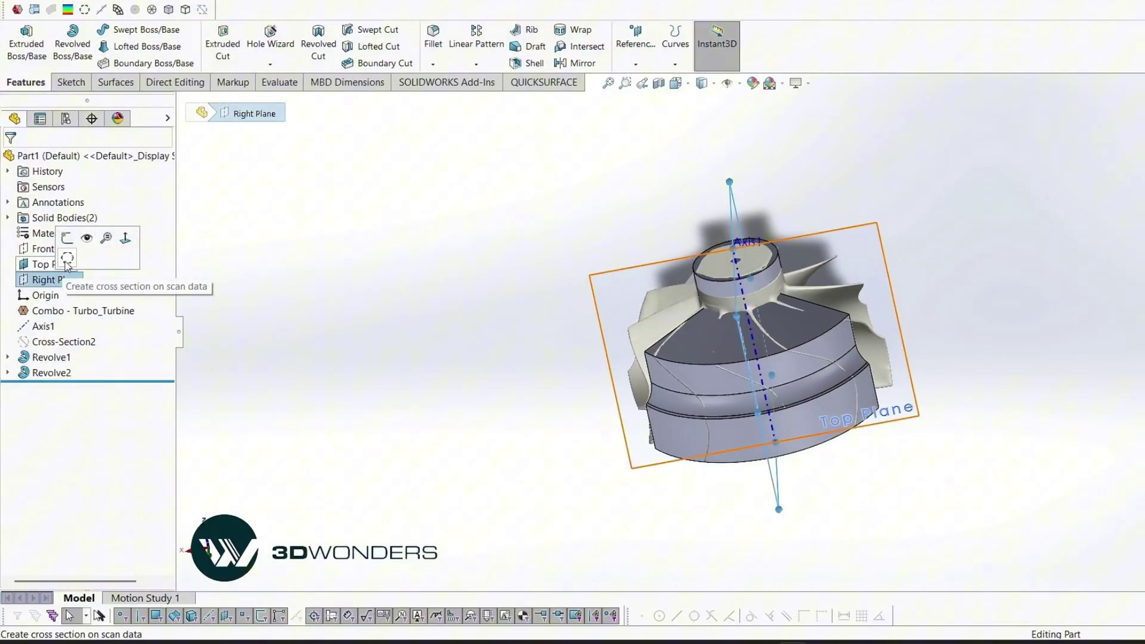
pyautogui.click(53, 264)
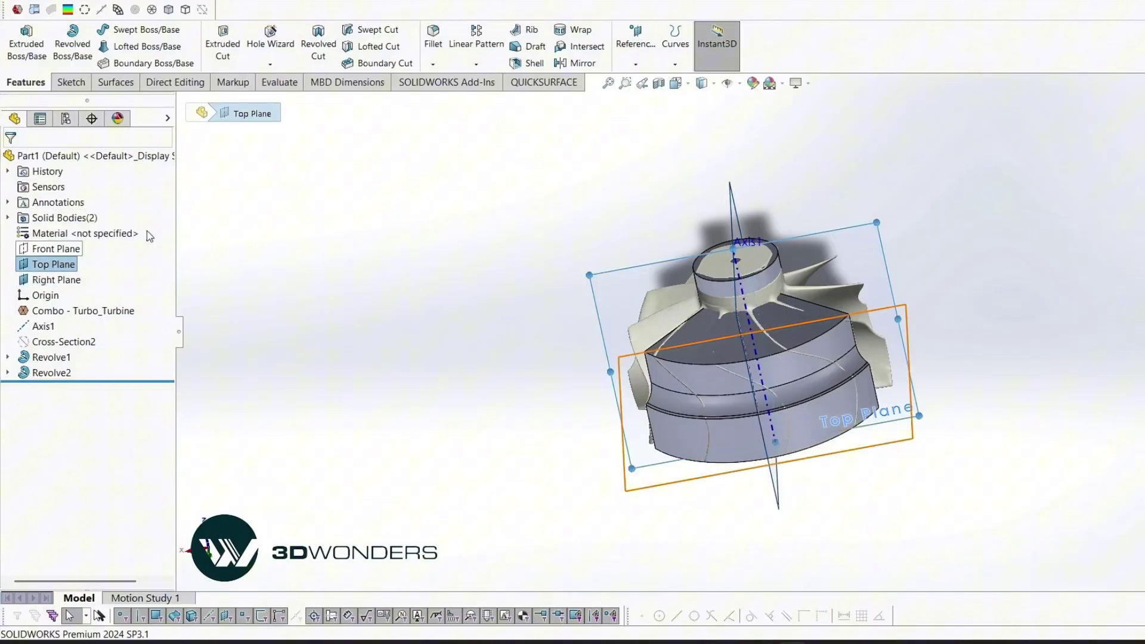
pyautogui.click(496, 261)
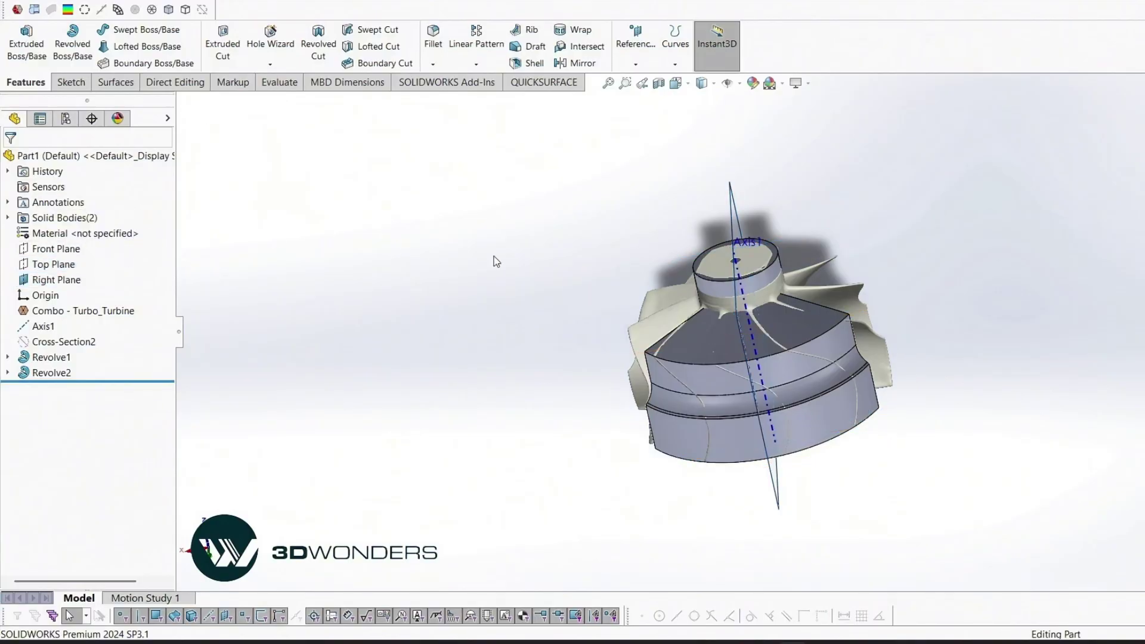
pyautogui.click(185, 13)
# Start editing the scan data and wand-select one blade's side face at sensitivity 18.
pyautogui.scroll(-5, 447, 234)
pyautogui.moveTo(537, 268); pyautogui.dragTo(668, 293, button='middle')
pyautogui.scroll(1, 536, 288)
pyautogui.moveTo(537, 289); pyautogui.dragTo(537, 253, button='middle')
pyautogui.click(18, 11)
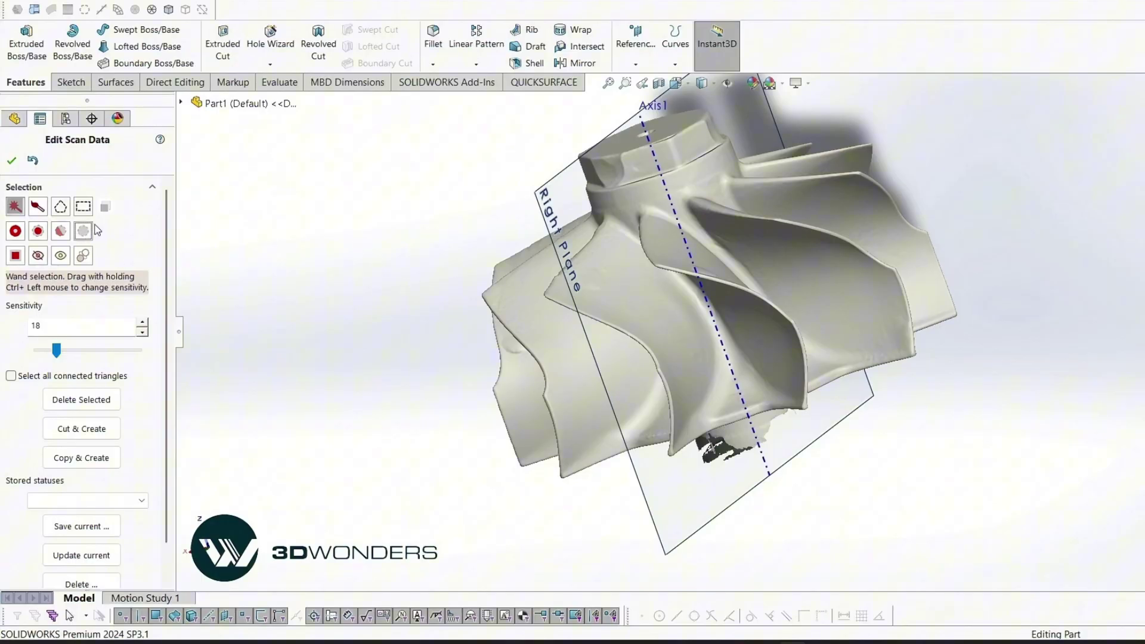
pyautogui.click(618, 306)
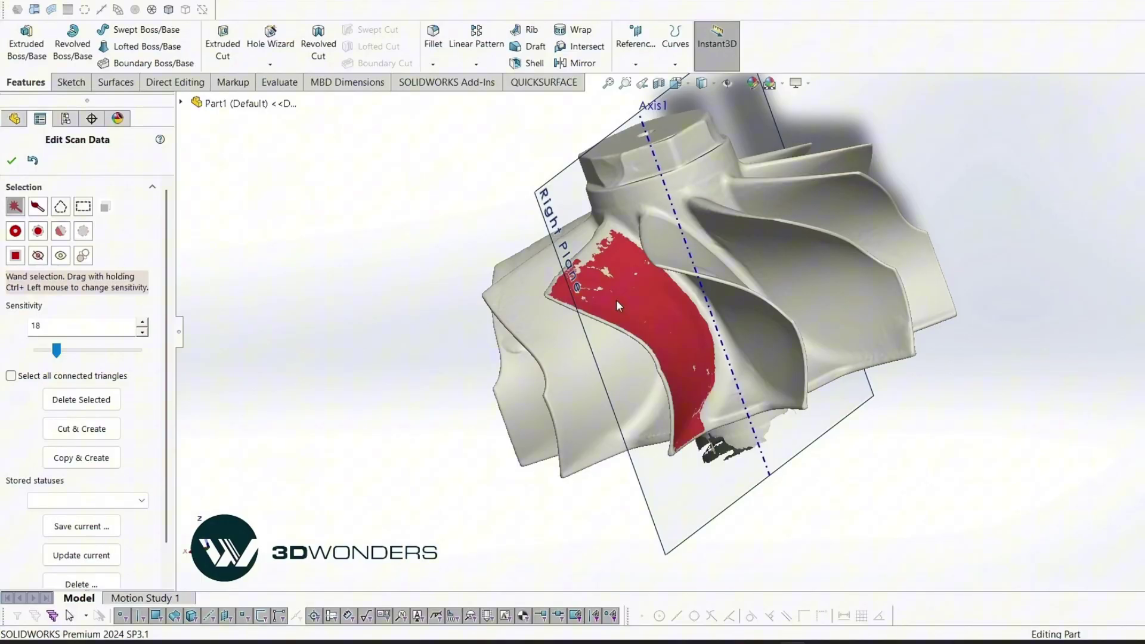
# Lasso-unselect the strip of triangles along the lower edge of the selected blade face, where it meets the hub.
pyautogui.moveTo(617, 300); pyautogui.dragTo(652, 452, button='middle')
pyautogui.scroll(-5, 631, 407)
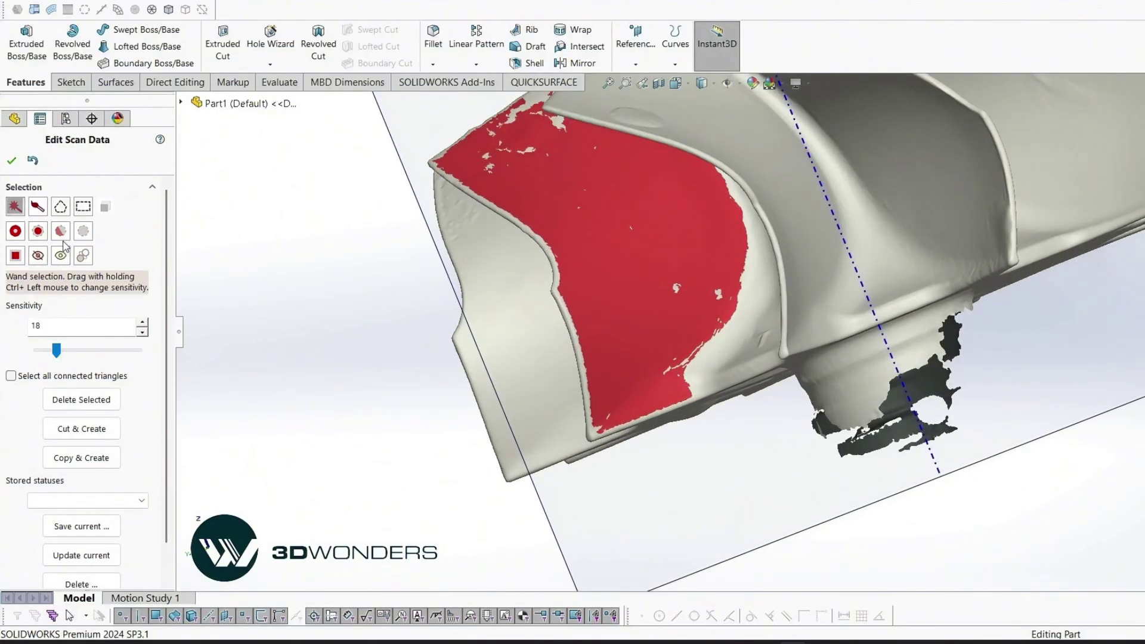
pyautogui.click(60, 206)
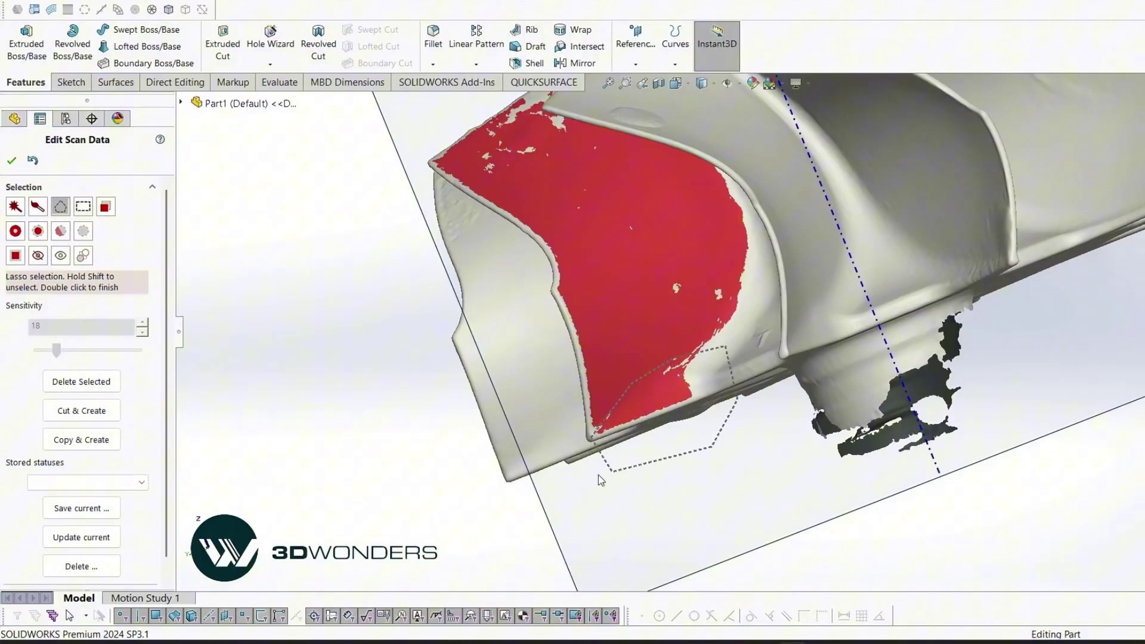
pyautogui.keyDown('shift'); pyautogui.doubleClick(568, 470); pyautogui.keyUp('shift')
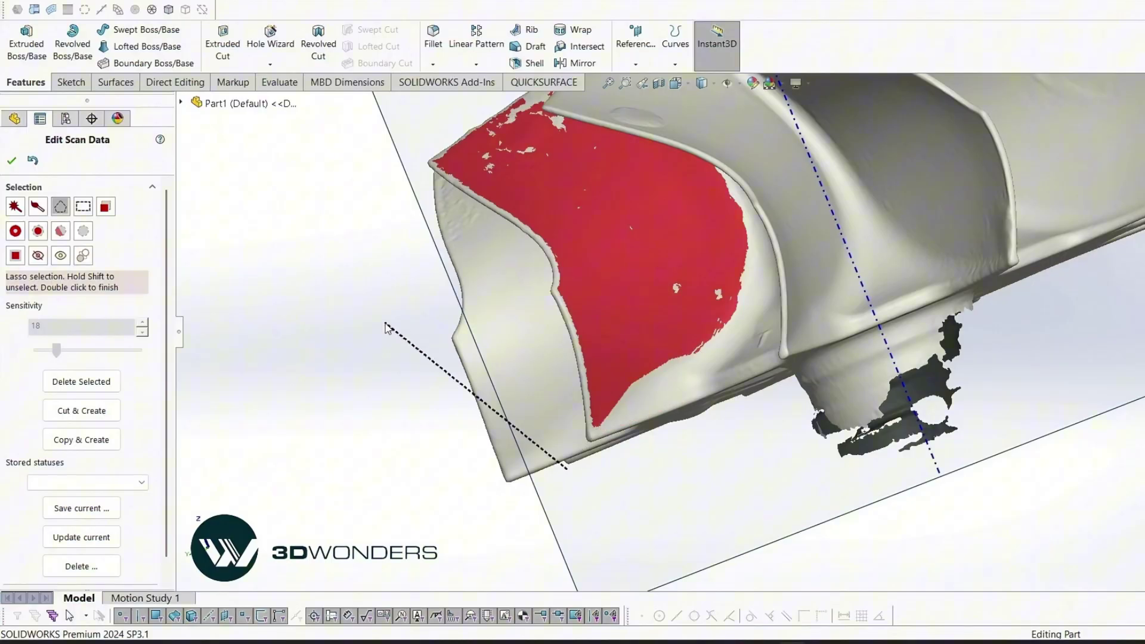
# Fit a surface to the selected blade face with 4 by 3 control points and maximum smoothness, and preview it.
pyautogui.click(58, 12)
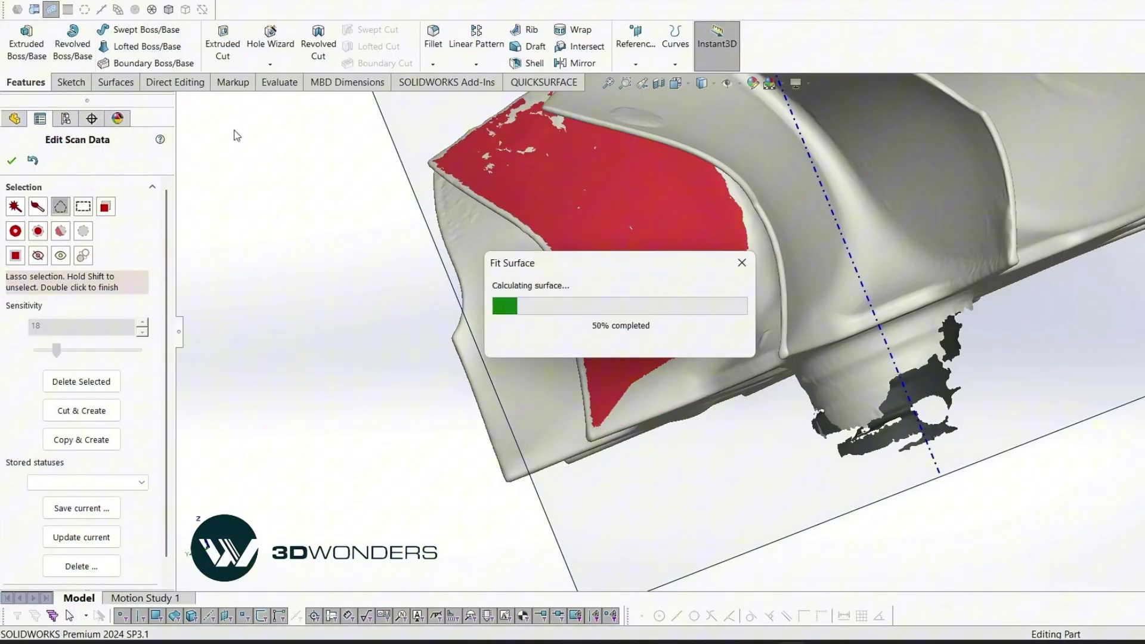
pyautogui.scroll(2, 501, 251)
pyautogui.moveTo(489, 245); pyautogui.dragTo(531, 252, button='middle')
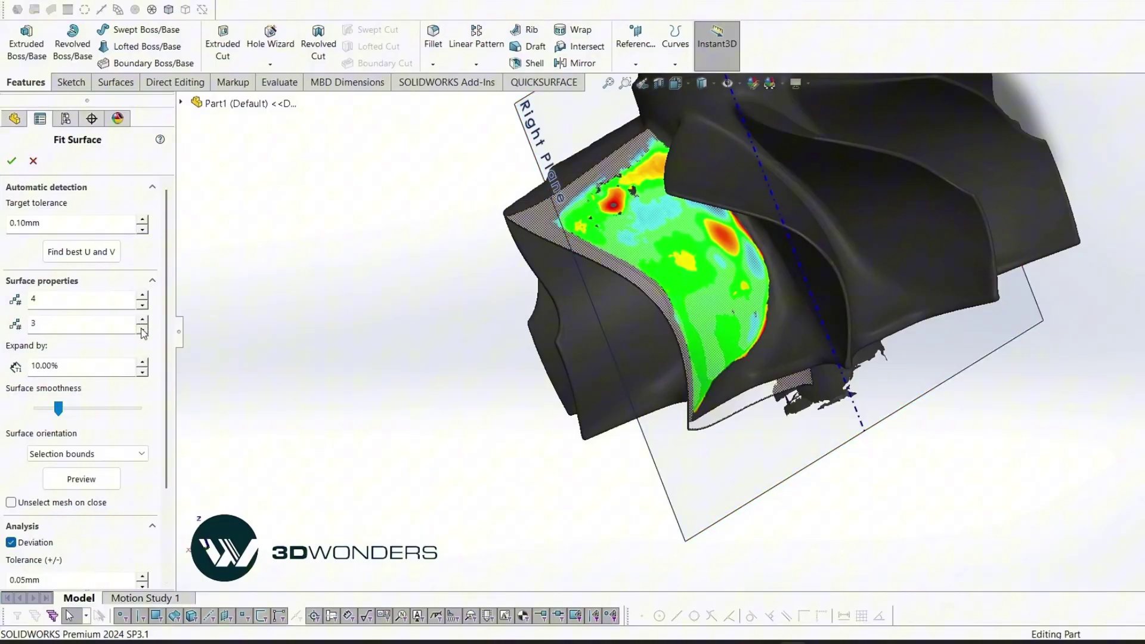
pyautogui.click(82, 480)
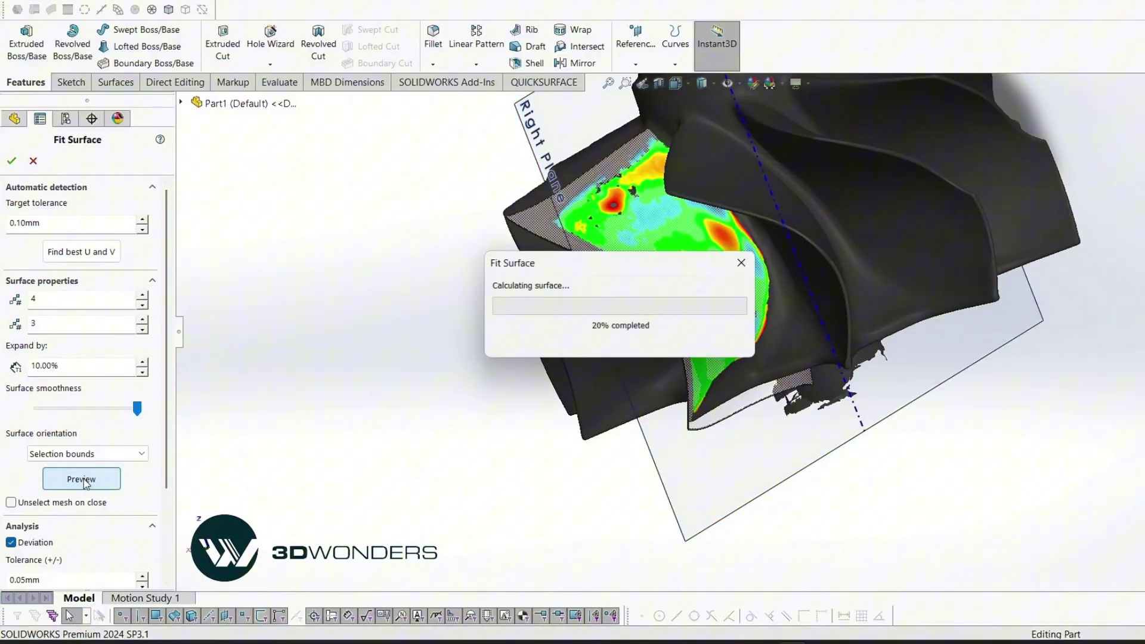
# Set the deviation analysis tolerance to 0.15 mm and accept the fitted blade surface.
pyautogui.scroll(-3, 49, 468)
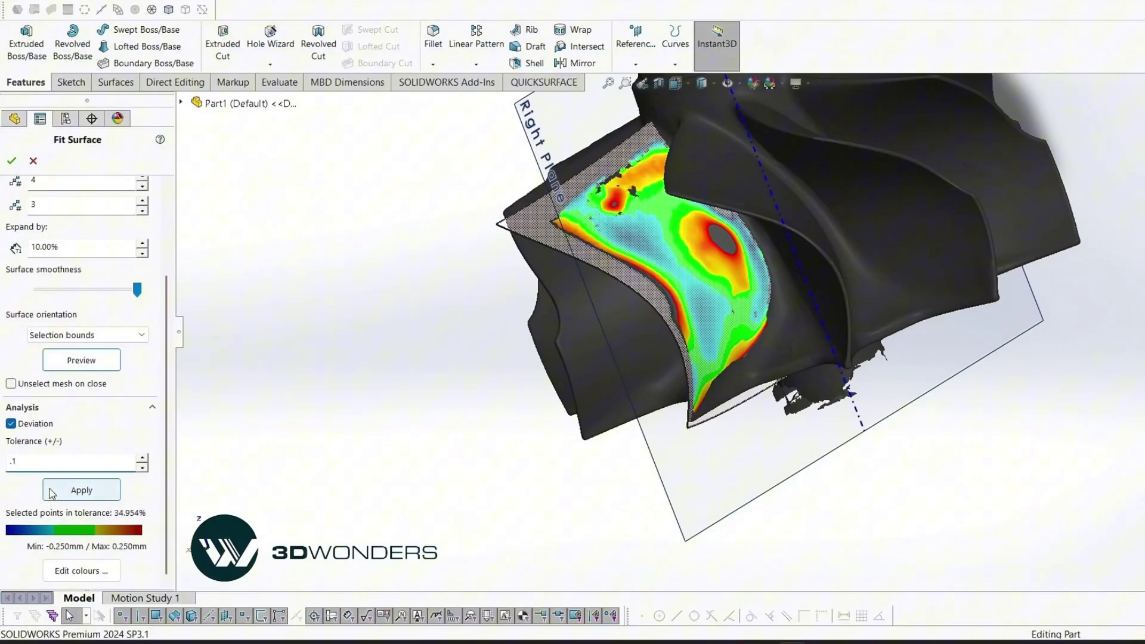
pyautogui.click(66, 491)
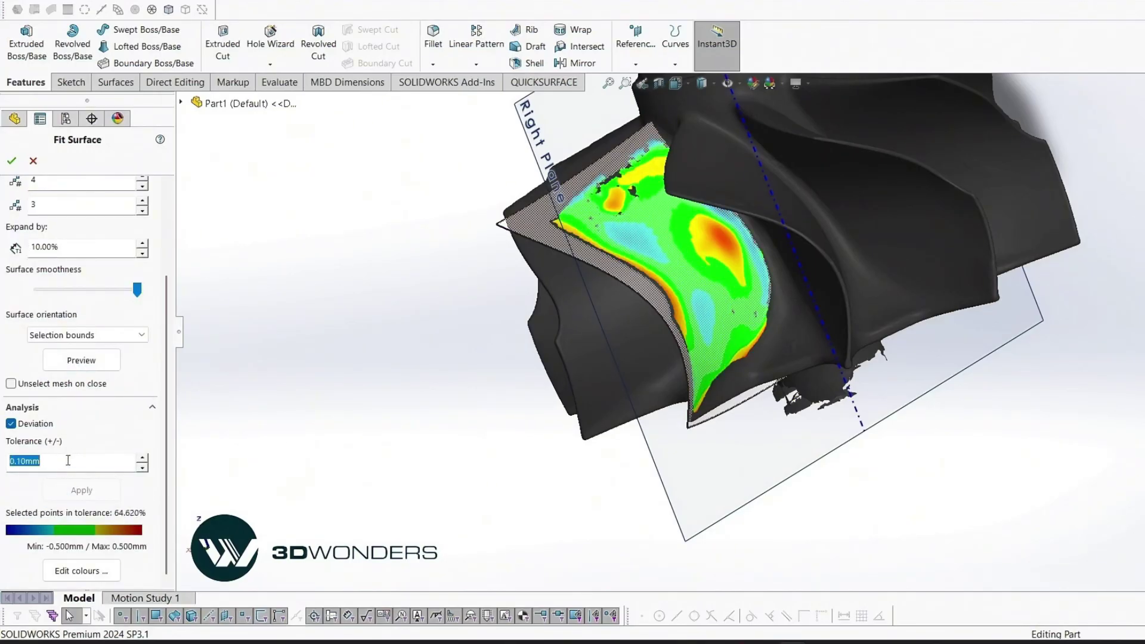
pyautogui.click(82, 490)
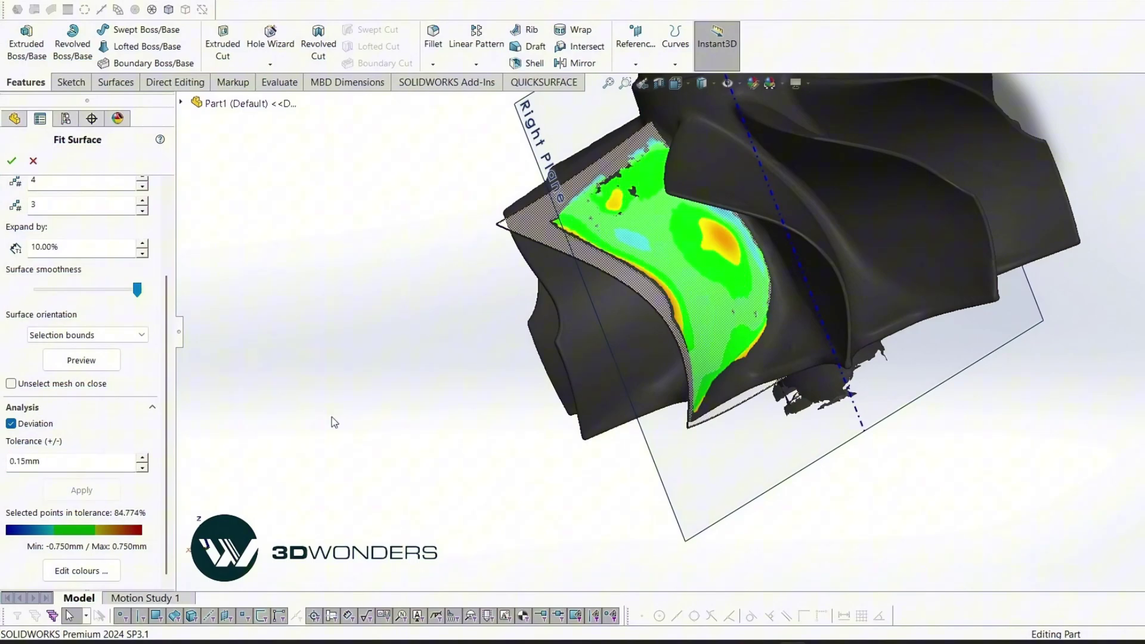
pyautogui.moveTo(332, 417); pyautogui.dragTo(271, 346, button='middle')
pyautogui.click(31, 160)
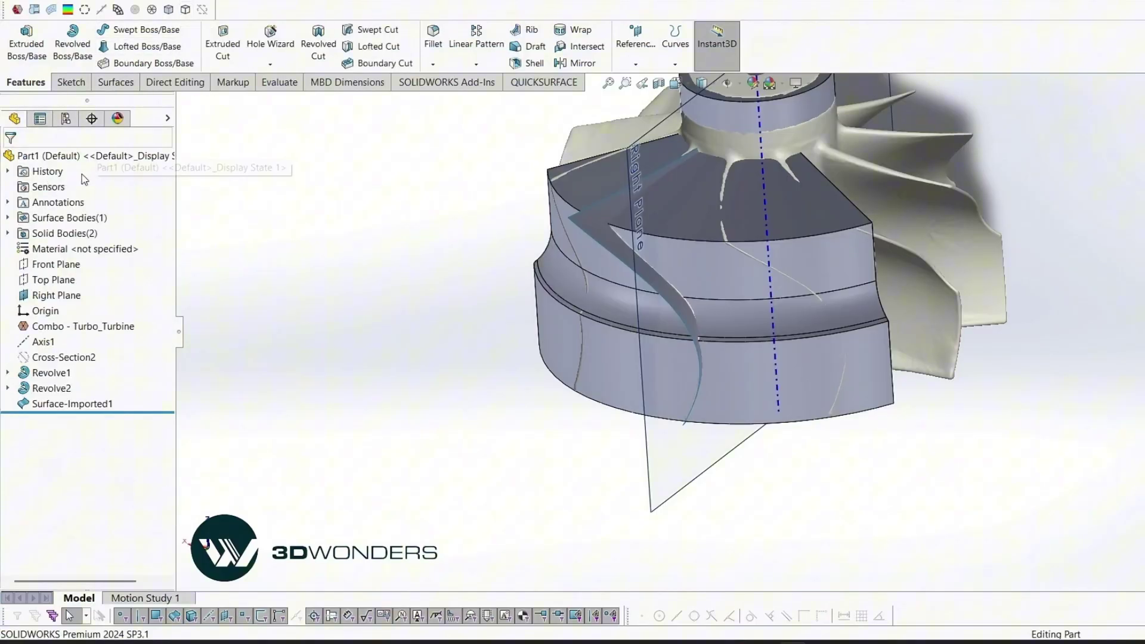
# Hide the revolved hub body and the turbine scan.
pyautogui.click(7, 233)
pyautogui.click(58, 247)
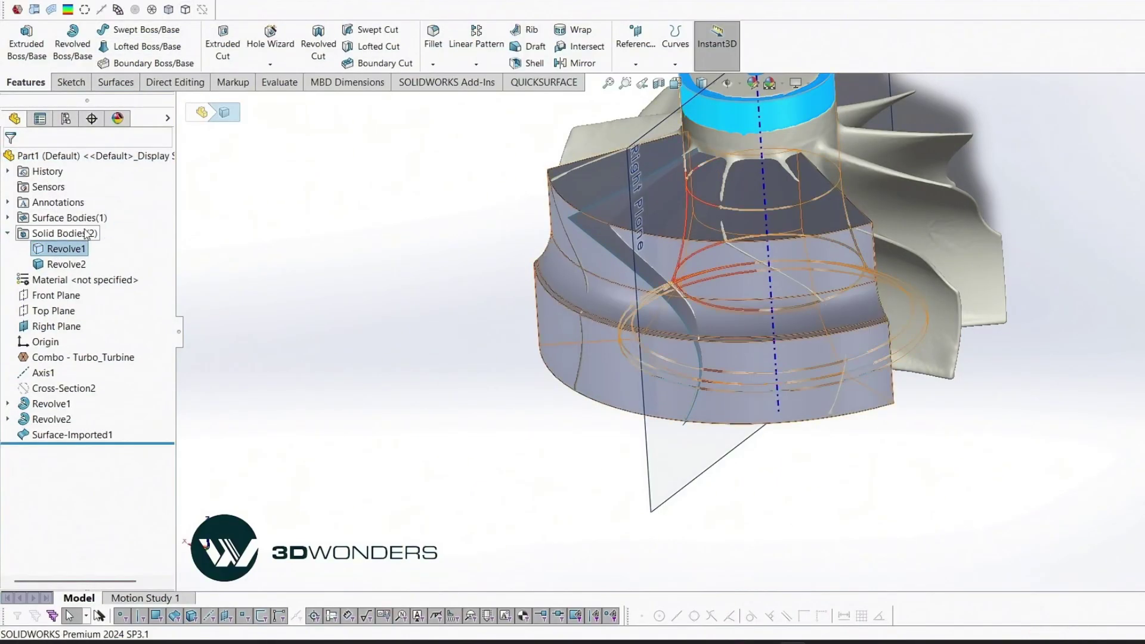
pyautogui.click(152, 10)
pyautogui.moveTo(518, 169); pyautogui.dragTo(416, 210, button='middle')
# Extend the whole fitted blade surface outward by 5 mm using the same-surface extension type.
pyautogui.click(116, 82)
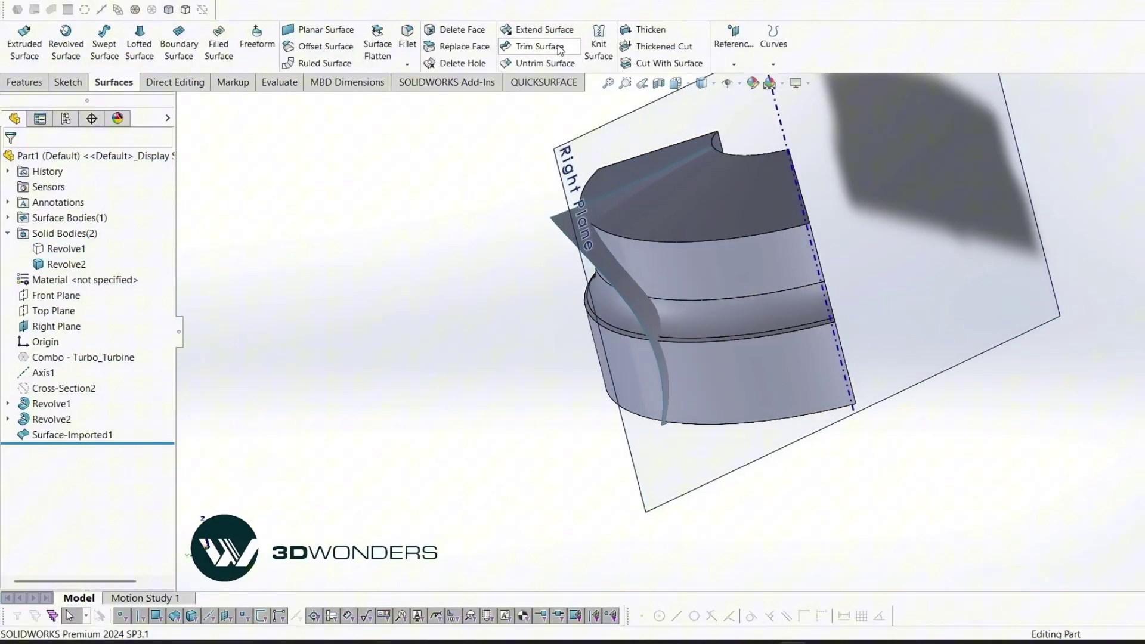
pyautogui.click(538, 29)
pyautogui.click(583, 239)
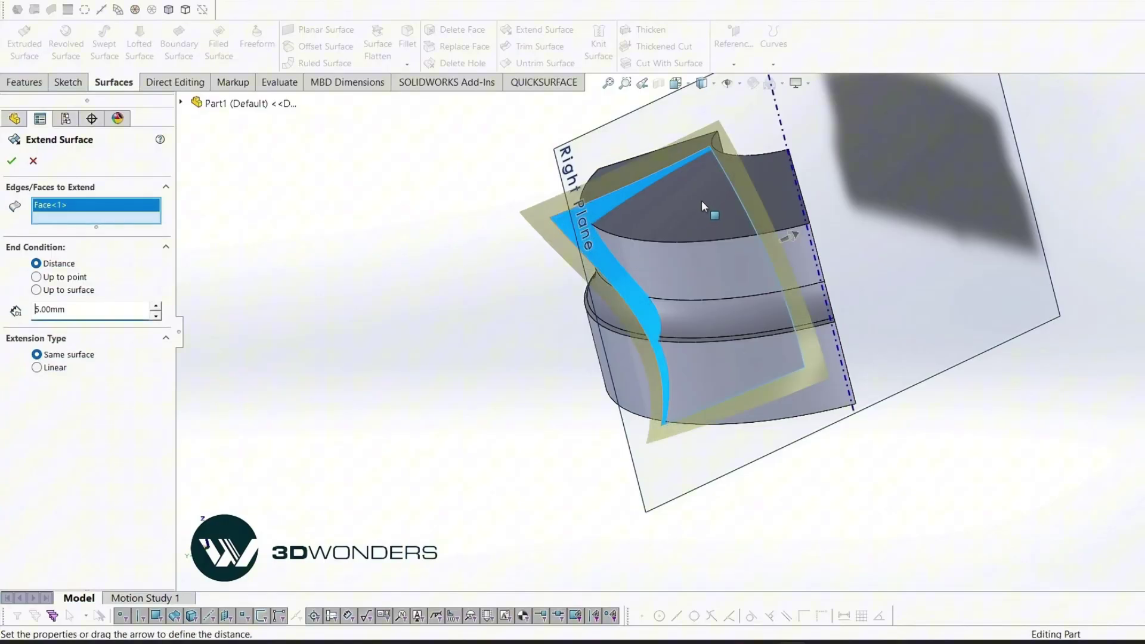
pyautogui.moveTo(583, 238); pyautogui.dragTo(739, 256, button='middle')
pyautogui.scroll(2, 633, 188)
pyautogui.click(18, 163)
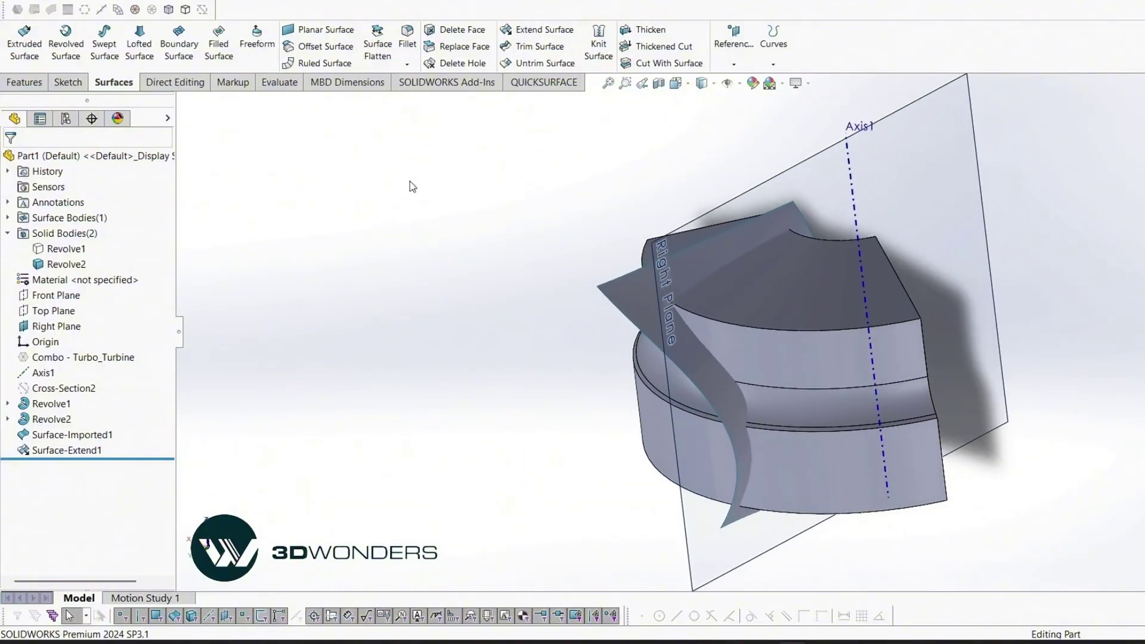
# Cut the revolved blade body with the extended surface, removing the side outside the blade face.
pyautogui.click(634, 67)
pyautogui.click(628, 294)
pyautogui.moveTo(506, 299); pyautogui.dragTo(471, 297, button='middle')
pyautogui.click(11, 160)
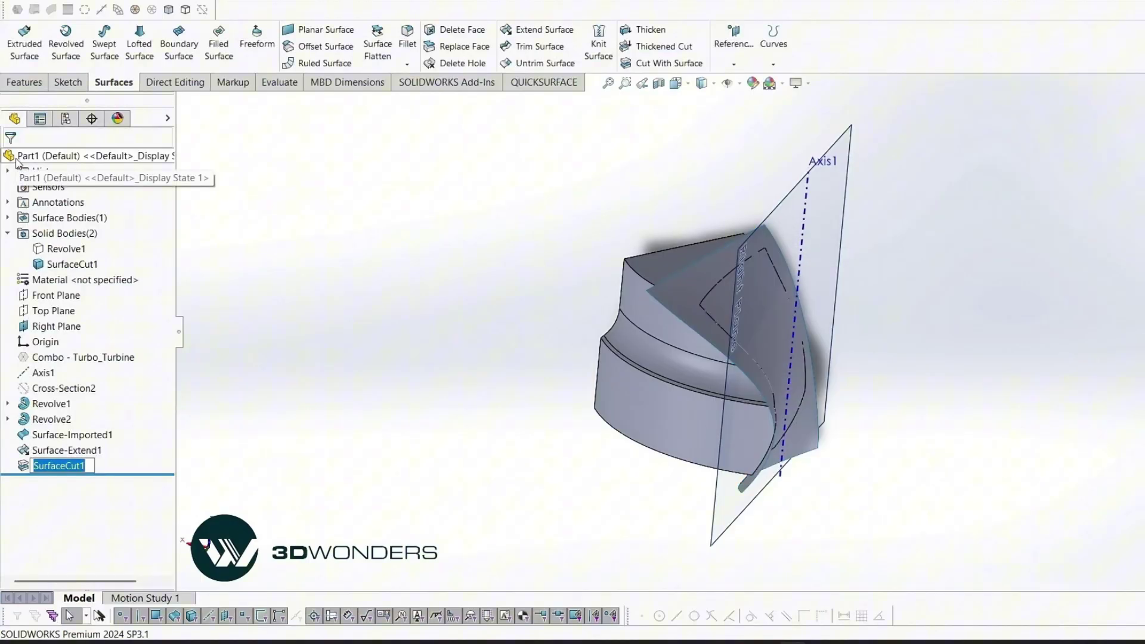
# Hide the extended surface body and display the turbine scan.
pyautogui.click(663, 294)
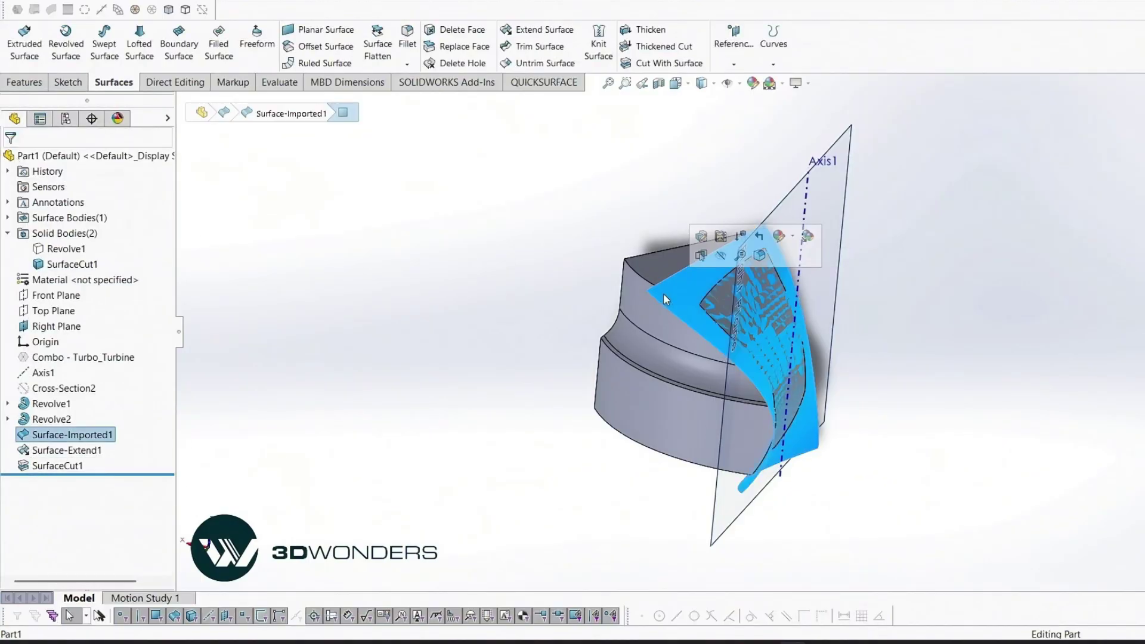
pyautogui.click(720, 257)
pyautogui.click(138, 14)
# Compare the cut blade body with the scan in a deviation map at 0.15 mm tolerance.
pyautogui.moveTo(528, 227); pyautogui.dragTo(498, 215, button='middle')
pyautogui.click(67, 9)
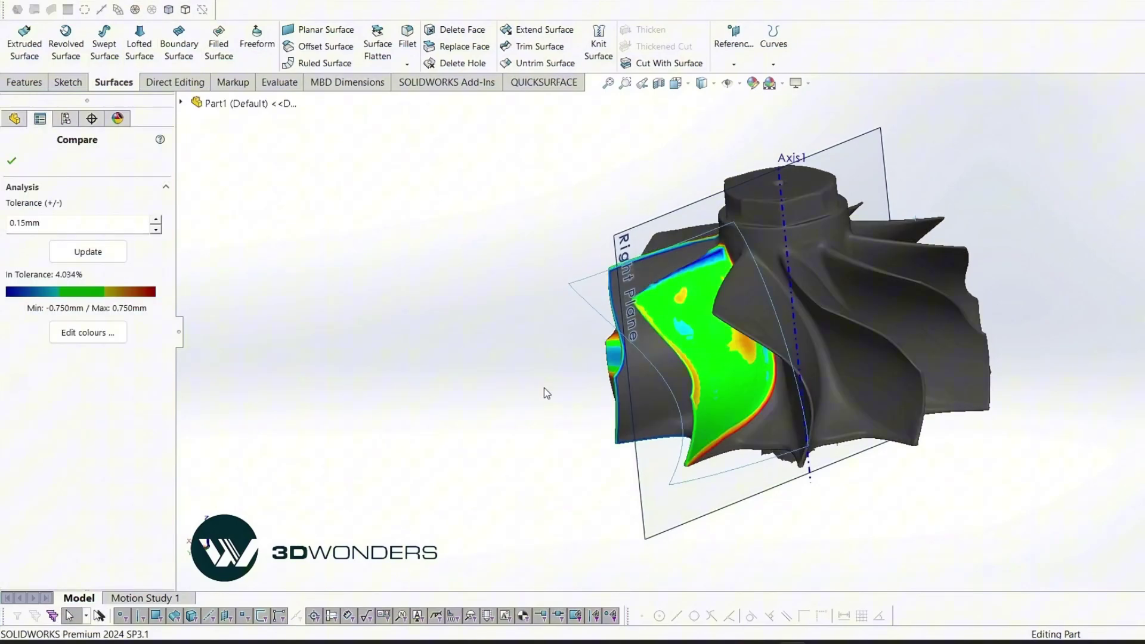
pyautogui.moveTo(544, 388); pyautogui.dragTo(563, 427, button='middle')
pyautogui.click(14, 162)
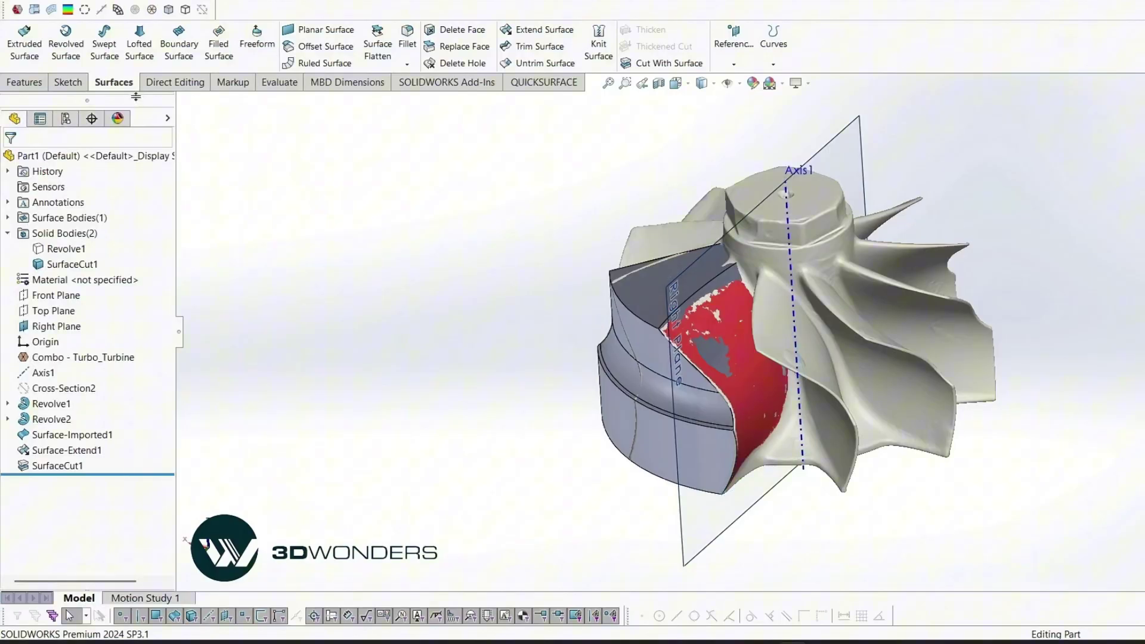
# Hide the CAD bodies and wand-select the blade's opposite face on the scan at sensitivity 18.
pyautogui.click(185, 10)
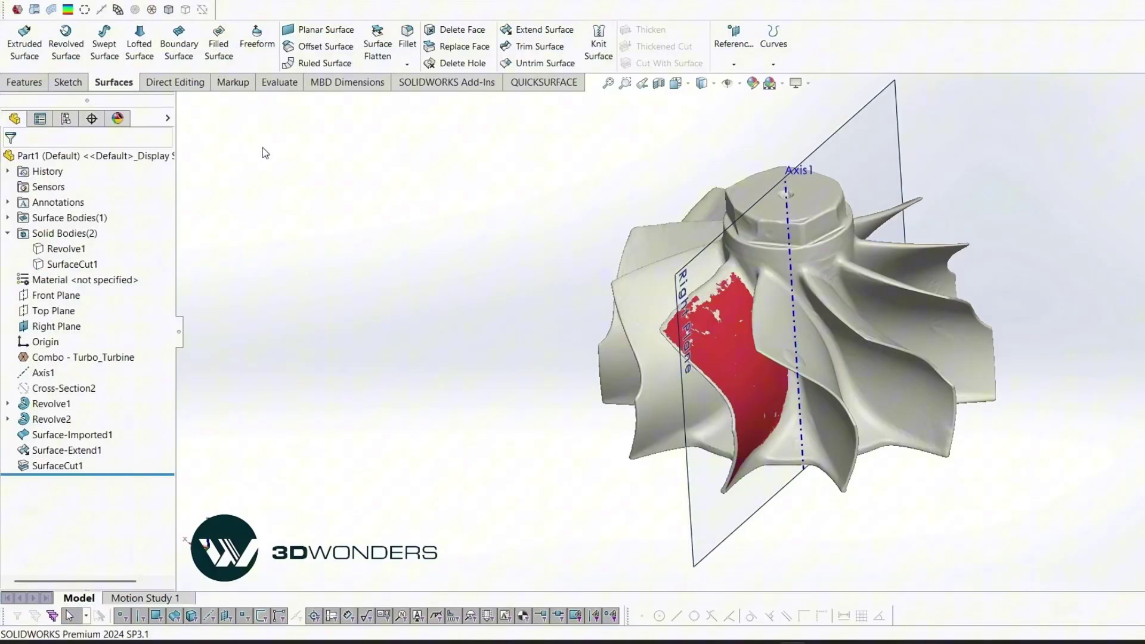
pyautogui.click(17, 10)
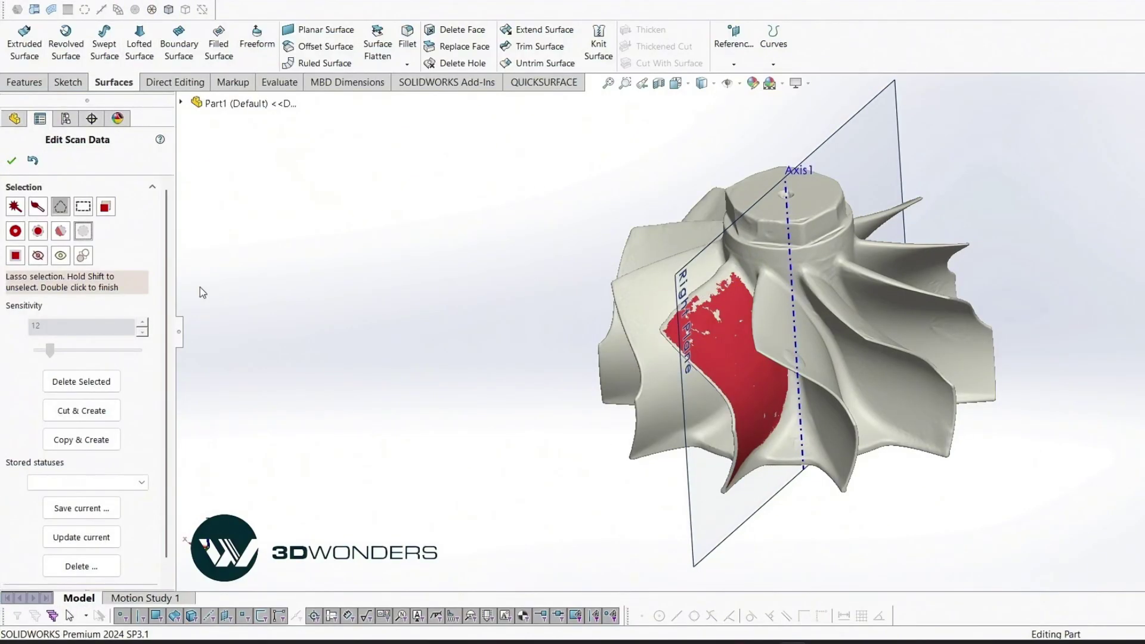
pyautogui.moveTo(351, 349); pyautogui.dragTo(433, 308, button='middle')
pyautogui.scroll(-2, 799, 376)
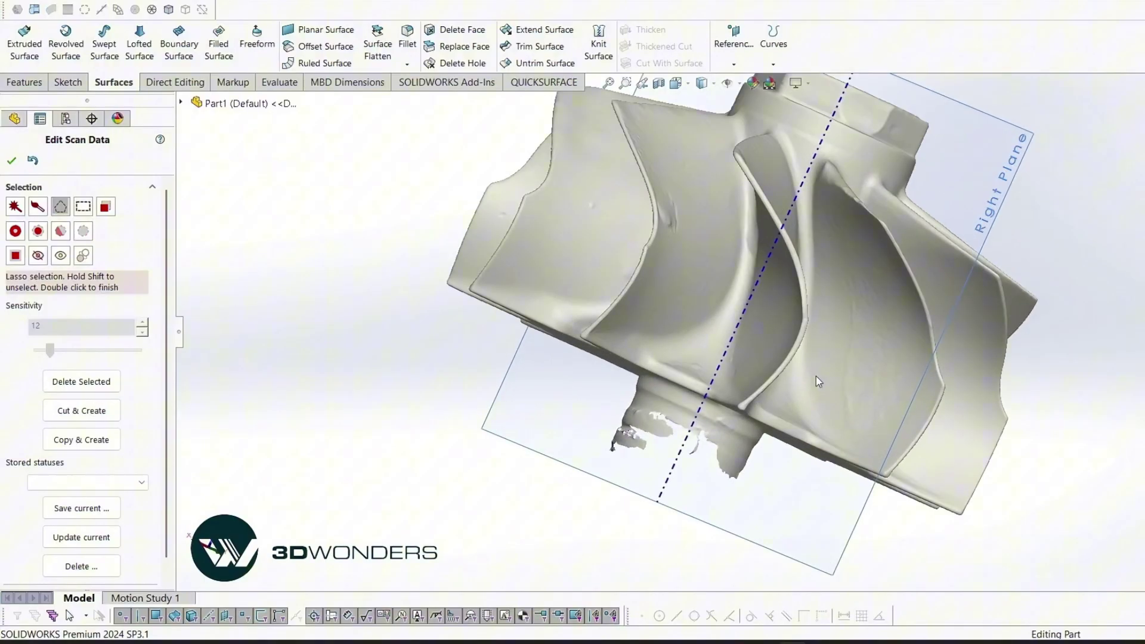
pyautogui.click(16, 207)
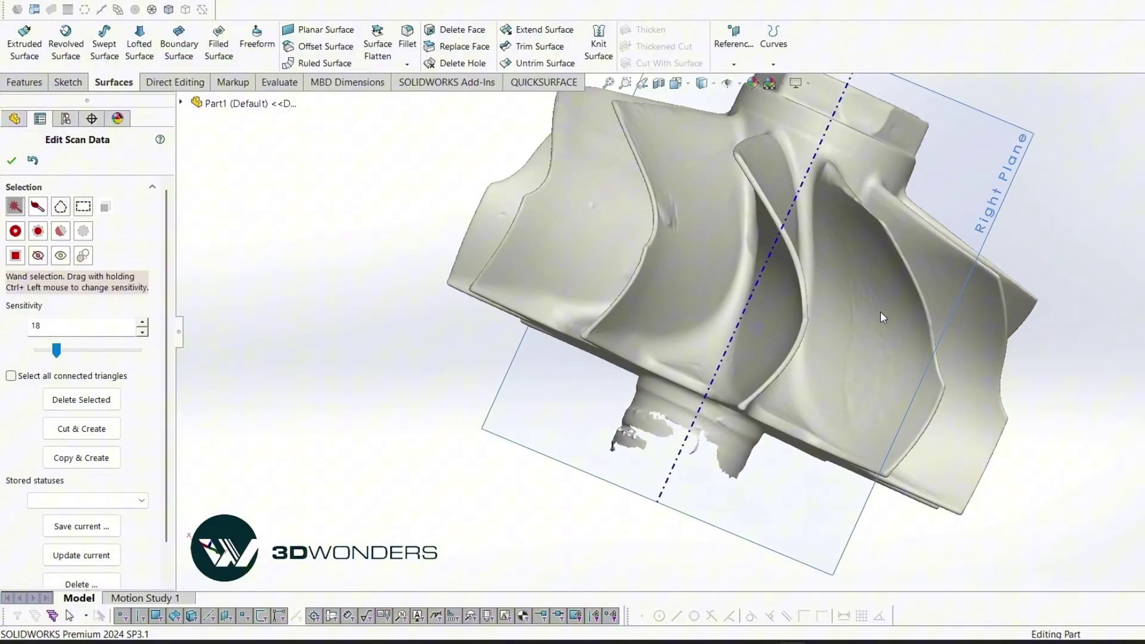
pyautogui.click(882, 312)
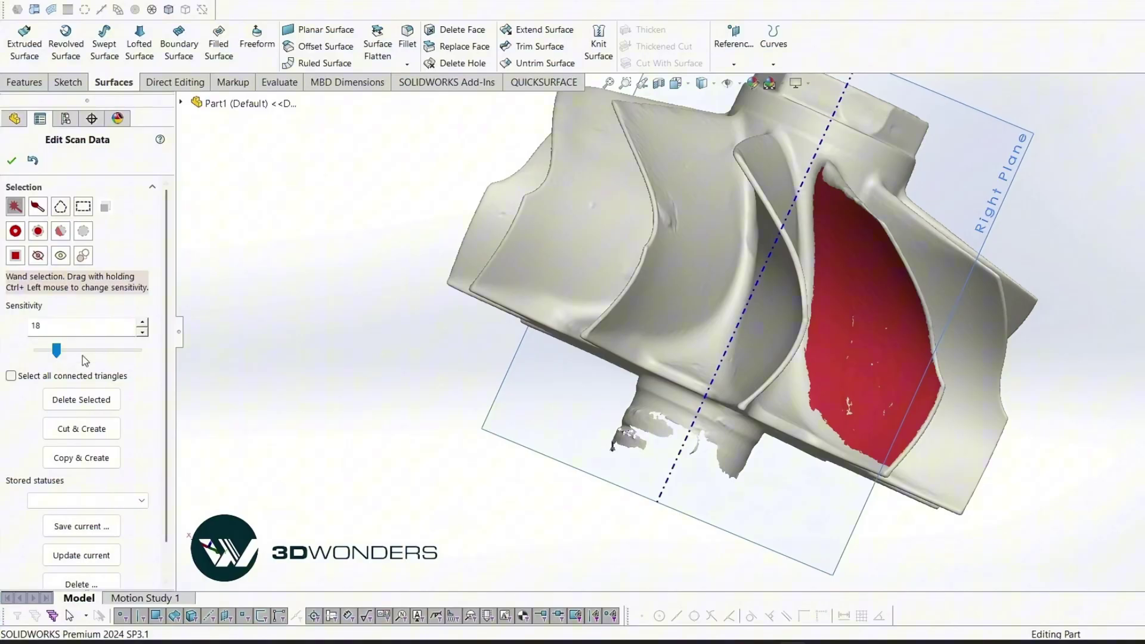
# Fit a surface to the selected blade face with 4 by 3 control points, 10% expansion and maximum smoothness.
pyautogui.scroll(-5, 568, 253)
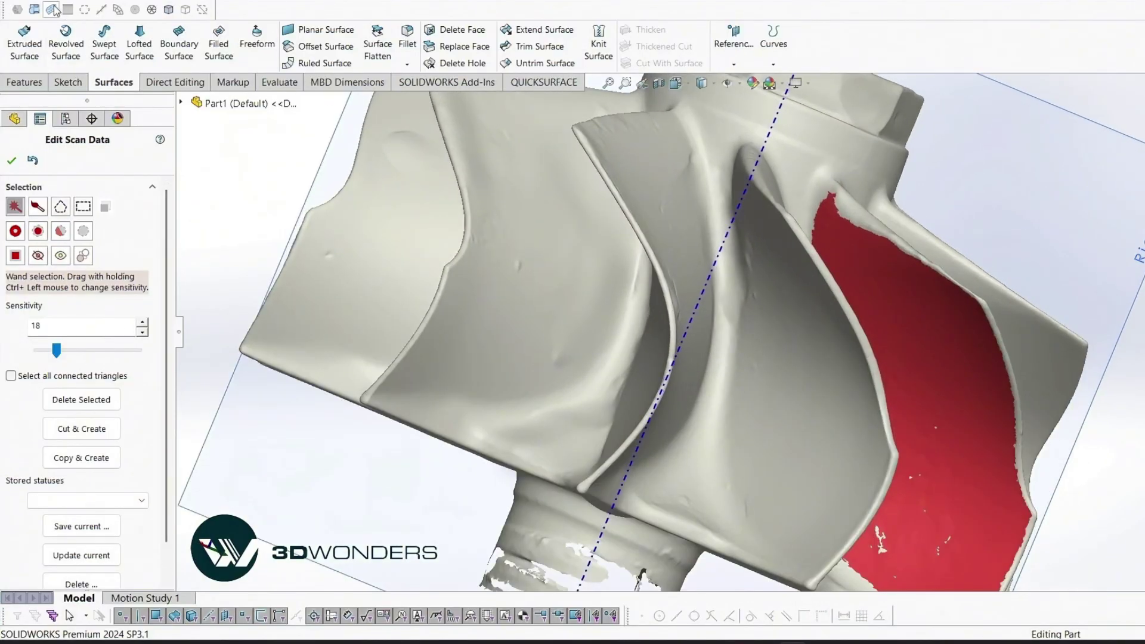
pyautogui.click(53, 10)
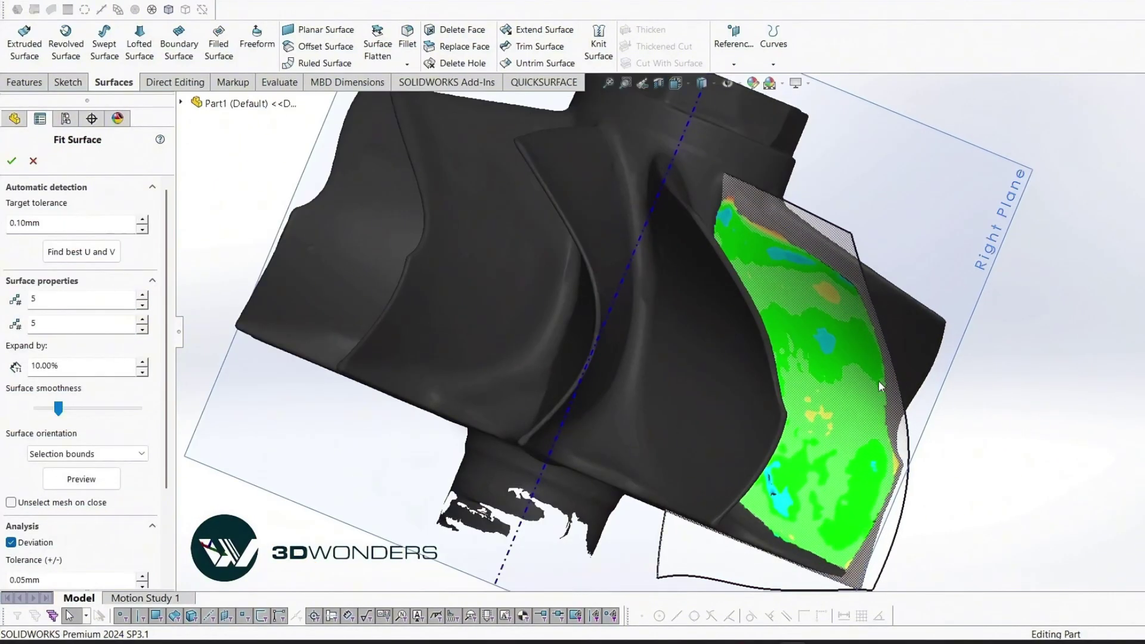
pyautogui.scroll(2, 879, 380)
pyautogui.moveTo(879, 380); pyautogui.dragTo(840, 328, button='middle')
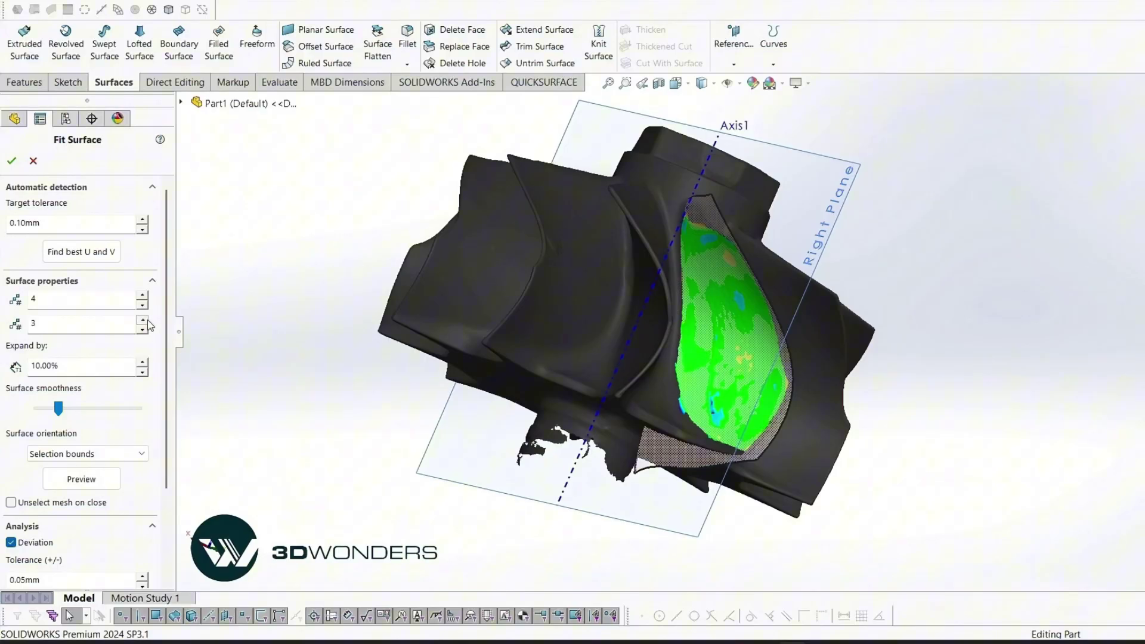
pyautogui.click(81, 479)
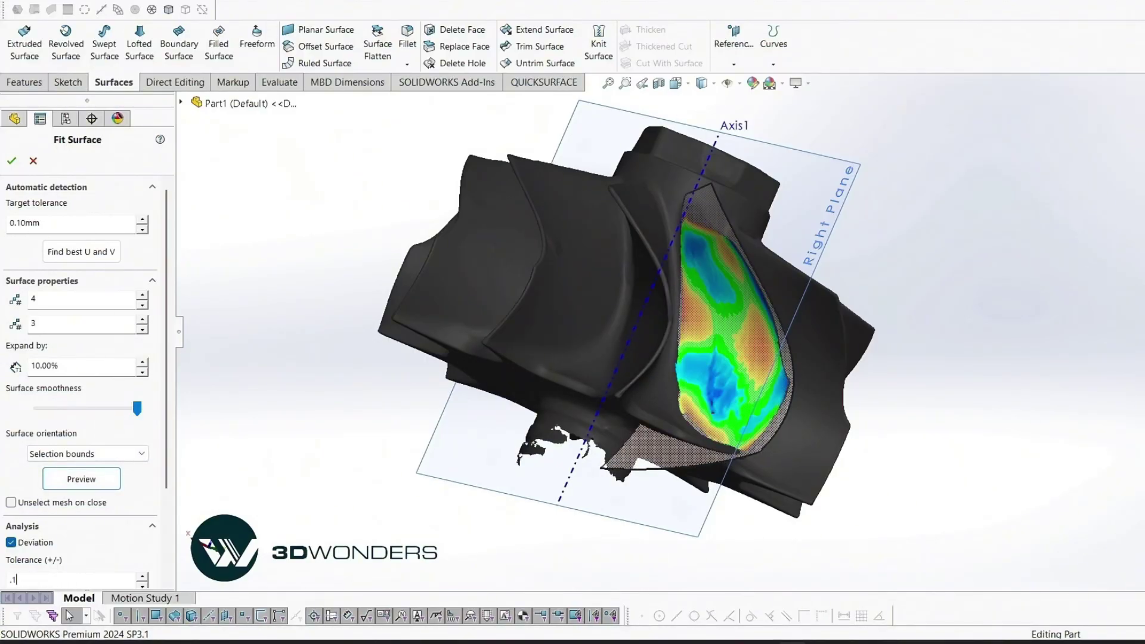
# Check the fitted surface's deviation at 0.15 mm tolerance and accept the surface.
pyautogui.scroll(-3, 168, 543)
pyautogui.click(74, 487)
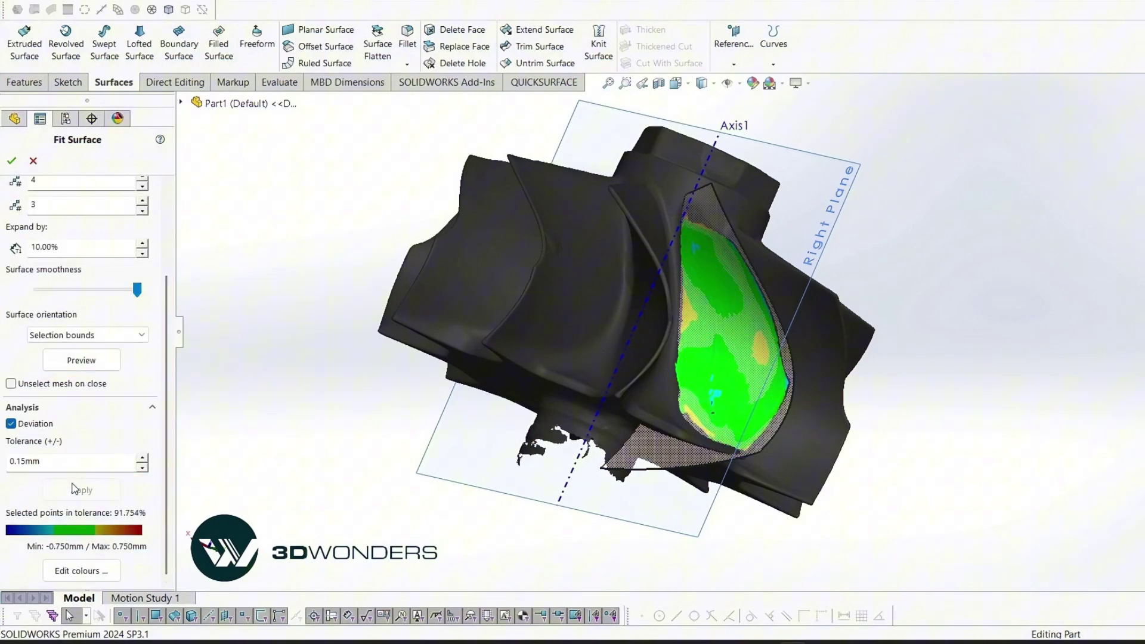
pyautogui.scroll(1, 441, 390)
pyautogui.moveTo(440, 390); pyautogui.dragTo(338, 468, button='middle')
pyautogui.click(11, 160)
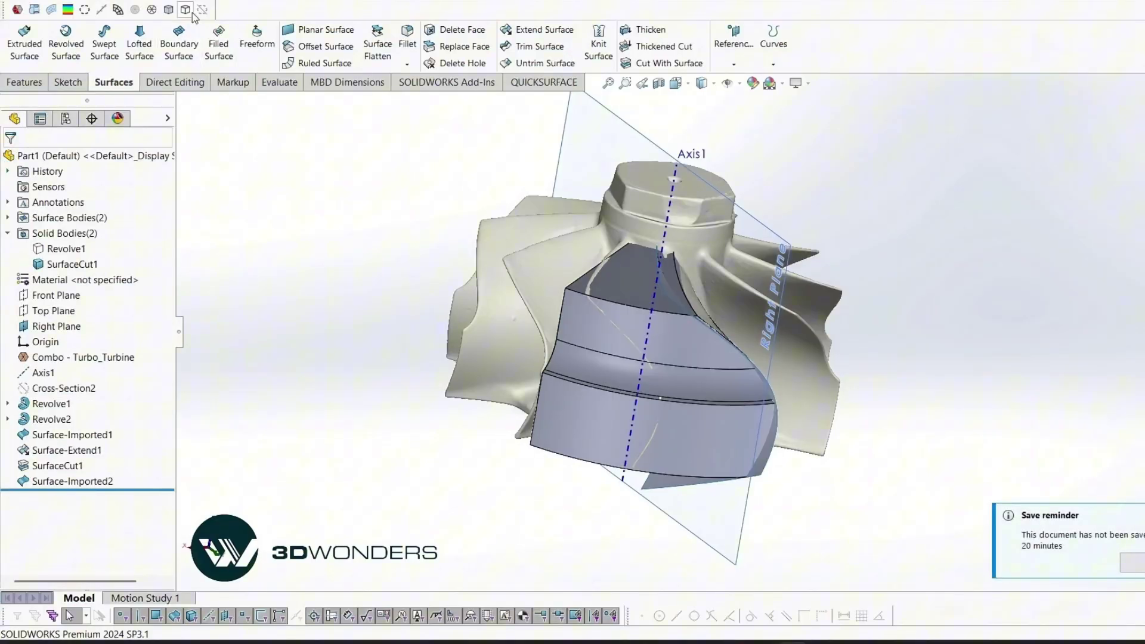
# Hide the turbine scan and extend the newly fitted surface beyond the edges of the blade body.
pyautogui.click(151, 10)
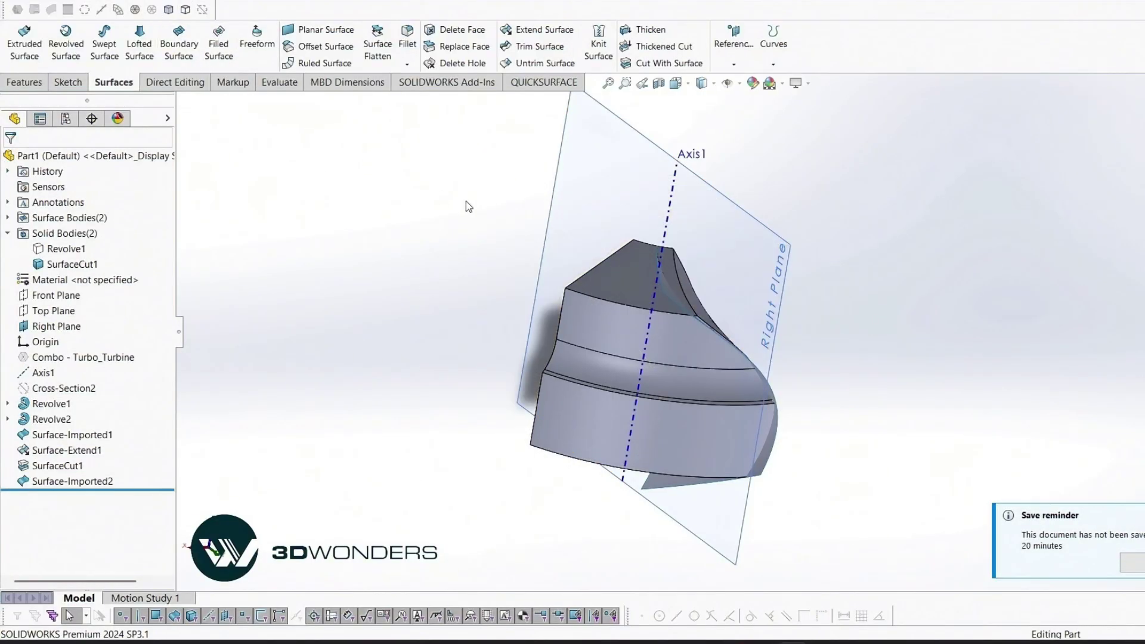
pyautogui.moveTo(468, 205); pyautogui.dragTo(402, 261, button='middle')
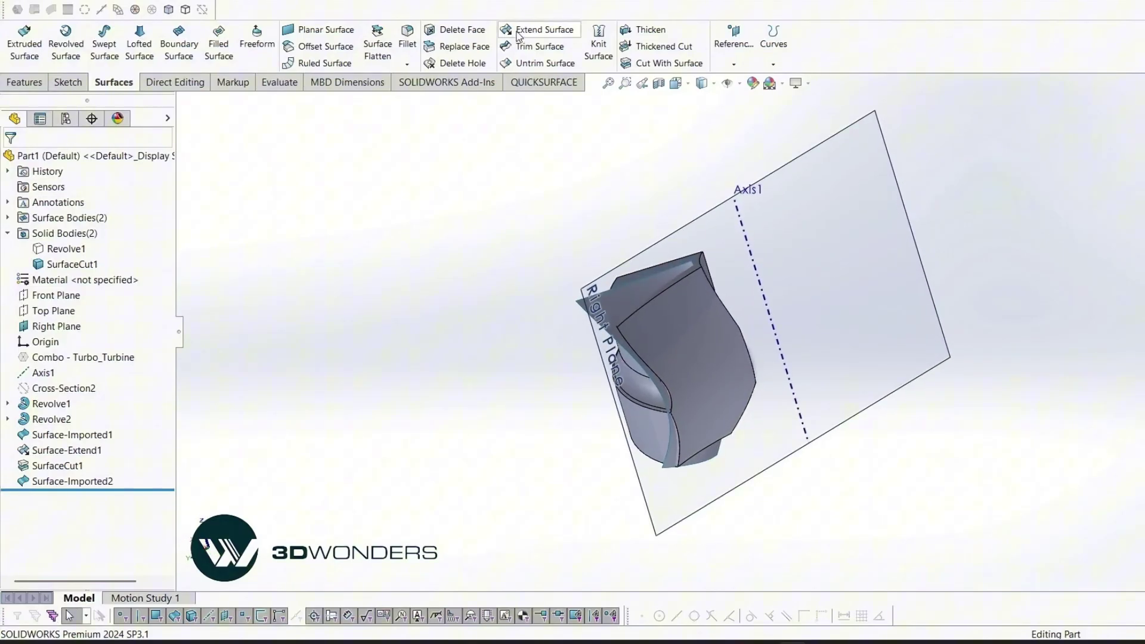
pyautogui.click(537, 30)
pyautogui.click(651, 323)
pyautogui.scroll(-3, 705, 307)
pyautogui.moveTo(705, 307); pyautogui.dragTo(627, 311, button='middle')
pyautogui.press('Return')
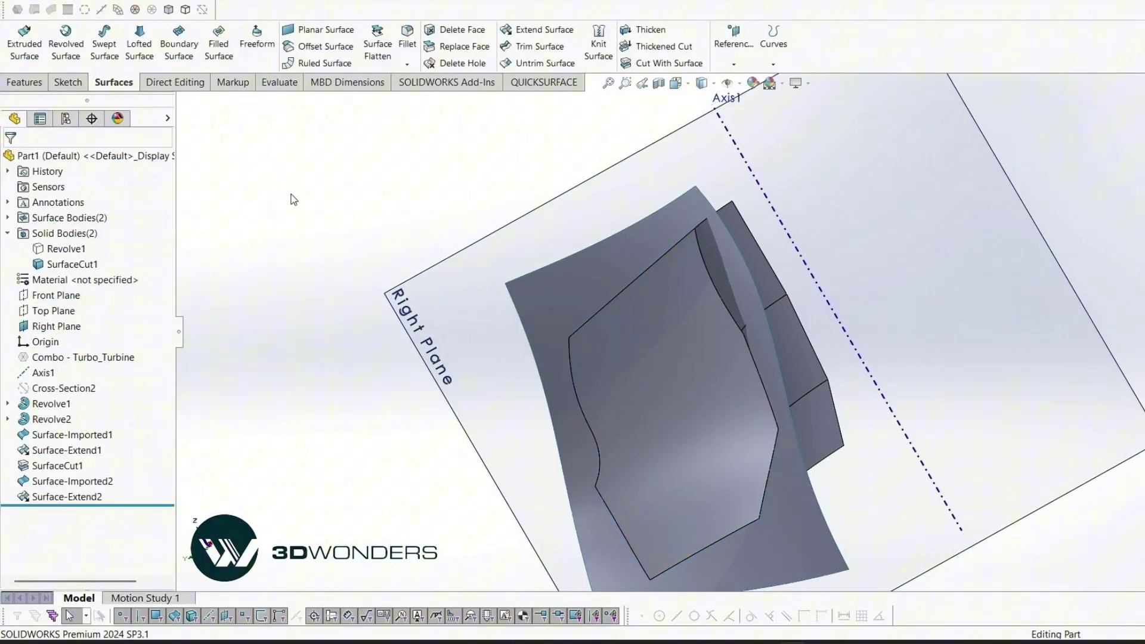
# Cut the blade body with the second extended surface, keeping only the thin blade between the two fitted faces.
pyautogui.moveTo(294, 199); pyautogui.dragTo(516, 224, button='middle')
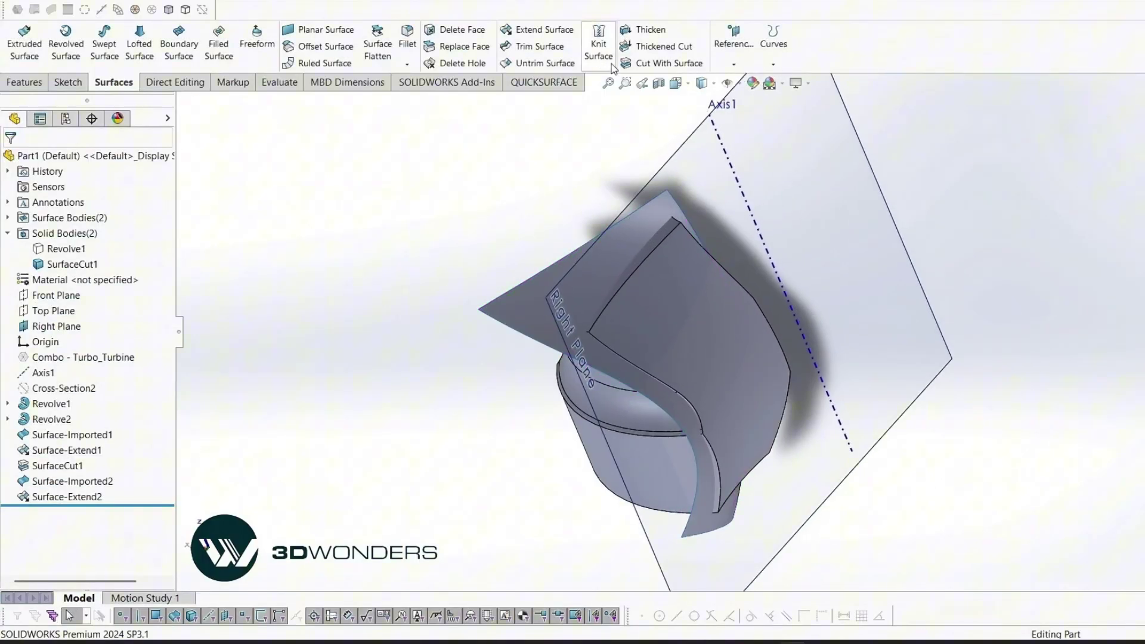
pyautogui.click(668, 62)
pyautogui.click(543, 286)
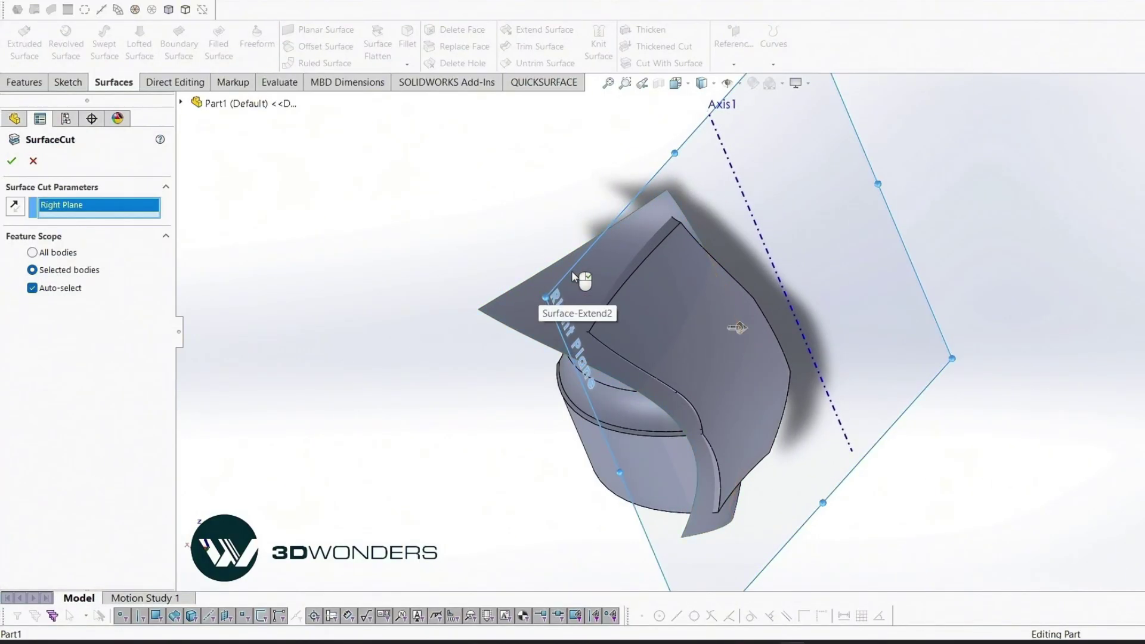
pyautogui.click(685, 163)
pyautogui.click(527, 297)
pyautogui.moveTo(460, 325); pyautogui.dragTo(241, 280, button='middle')
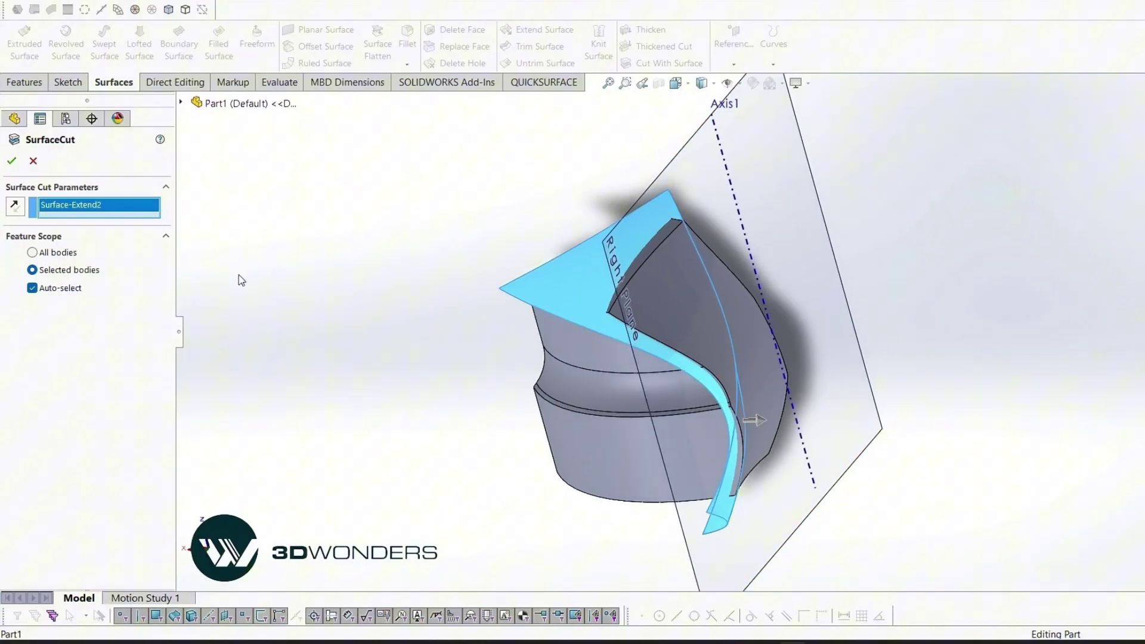
pyautogui.click(11, 162)
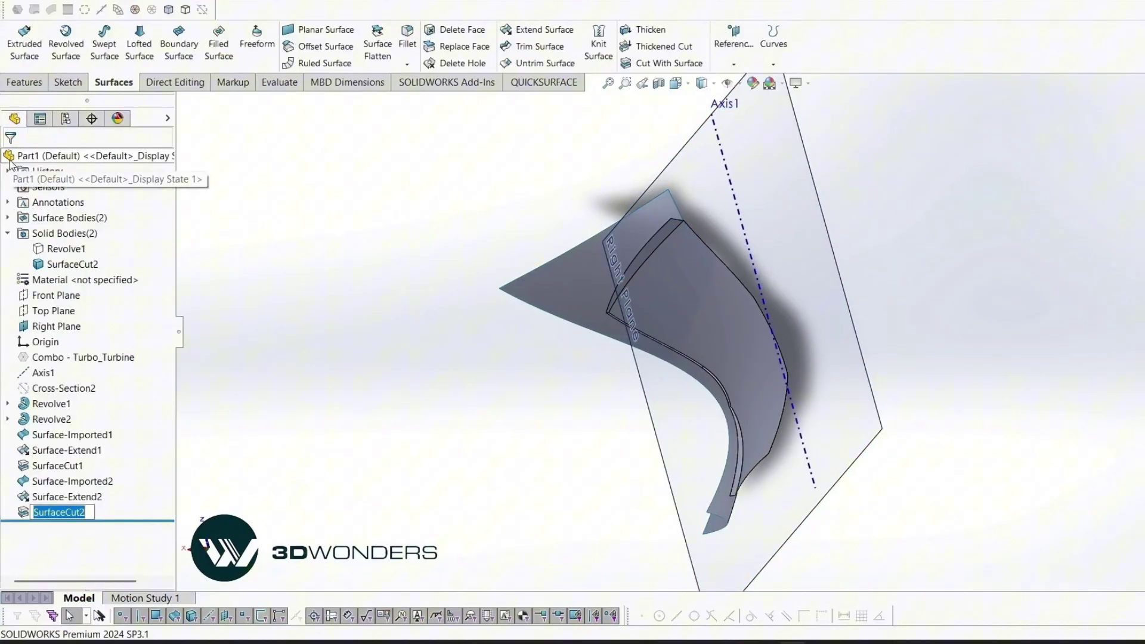
# Hide the second extended surface body and the Right Plane.
pyautogui.click(549, 284)
pyautogui.click(607, 248)
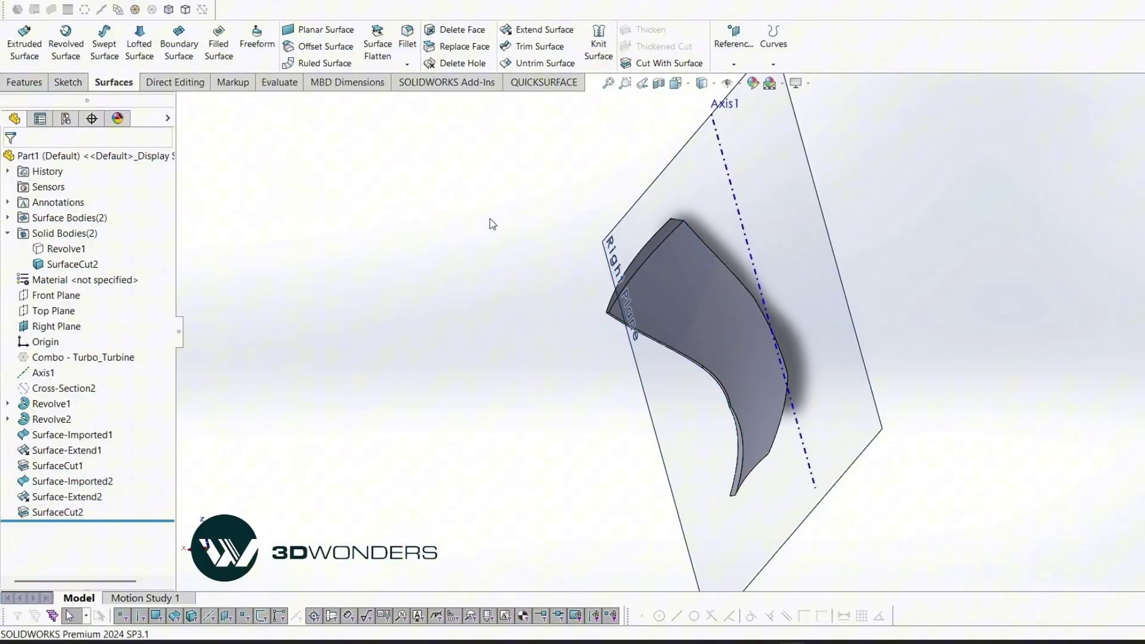
pyautogui.click(702, 189)
pyautogui.click(760, 154)
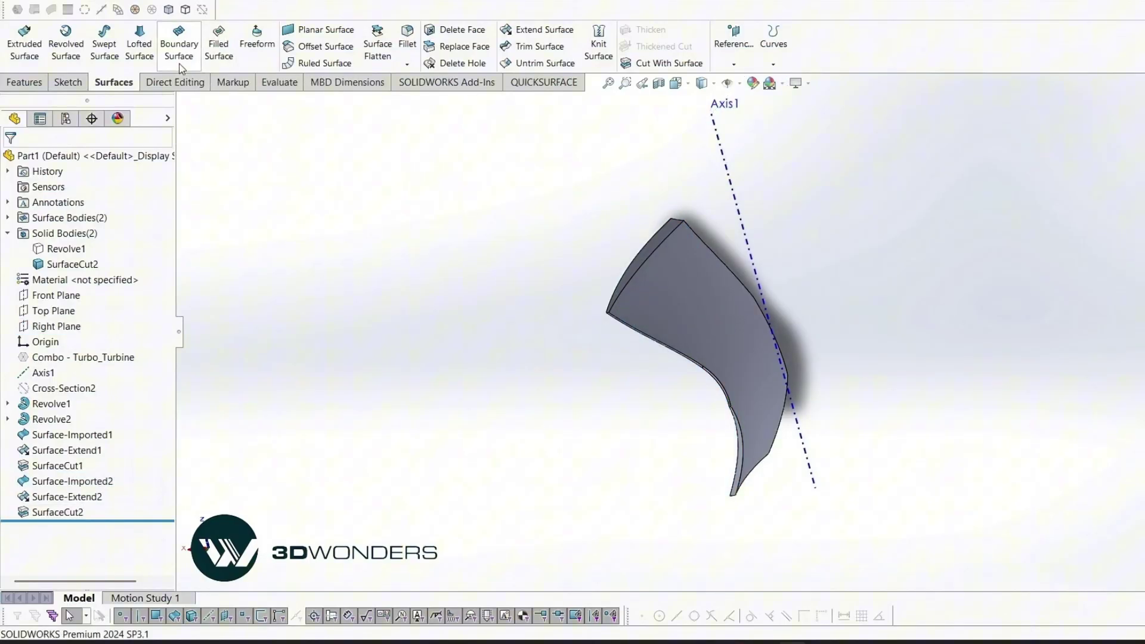
# Display the turbine scan and compare the thin blade with it in a deviation map at 0.15 mm tolerance.
pyautogui.click(135, 11)
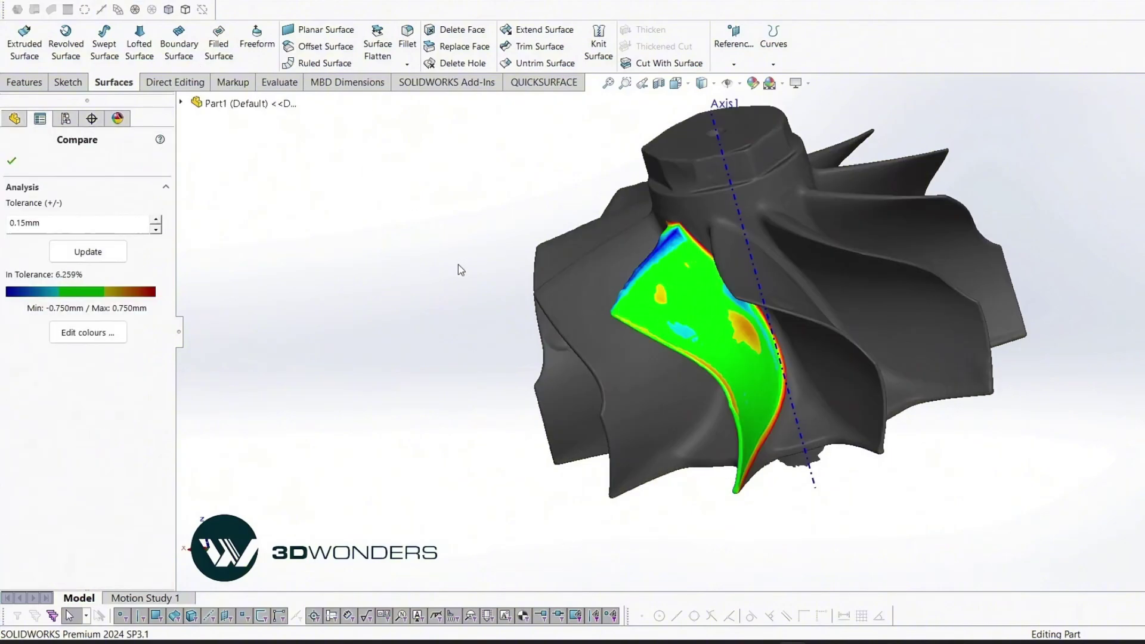
pyautogui.moveTo(460, 268); pyautogui.dragTo(382, 239, button='middle')
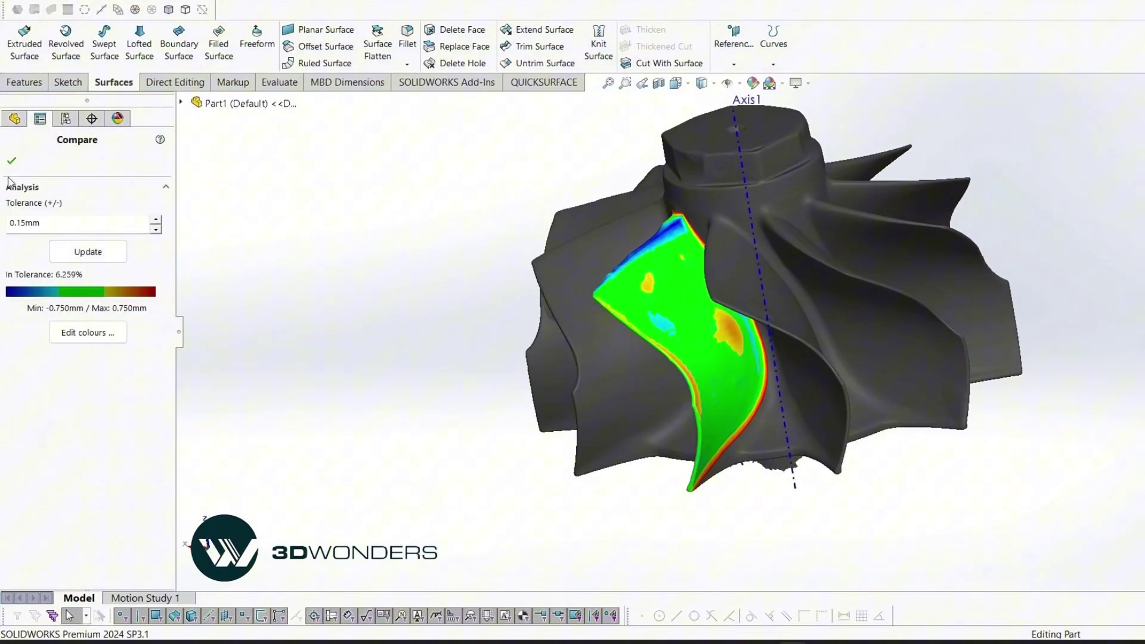
pyautogui.click(11, 161)
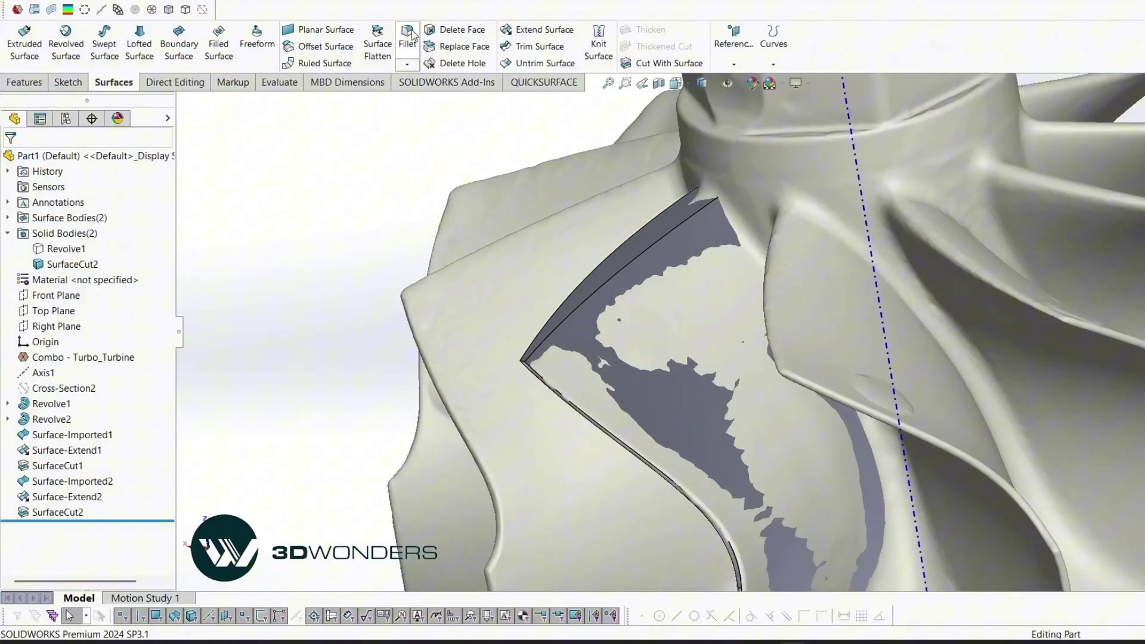
# Fillet the blade's upper edge near the hub with a symmetric 8 mm radius.
pyautogui.click(408, 35)
pyautogui.click(671, 230)
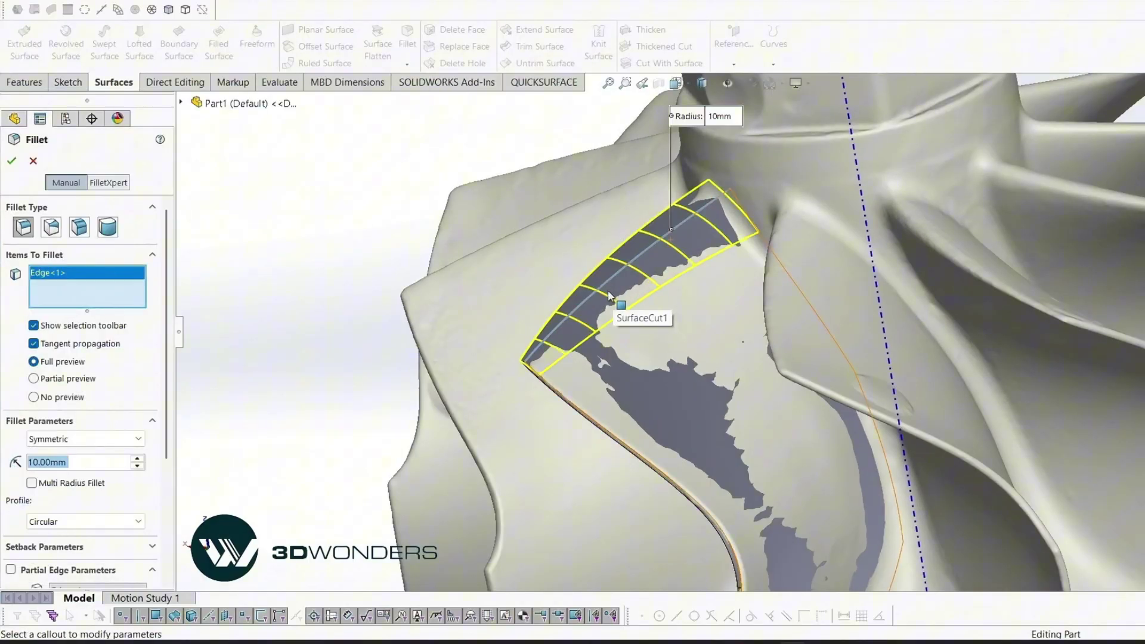
pyautogui.write('8')
pyautogui.press('Return')
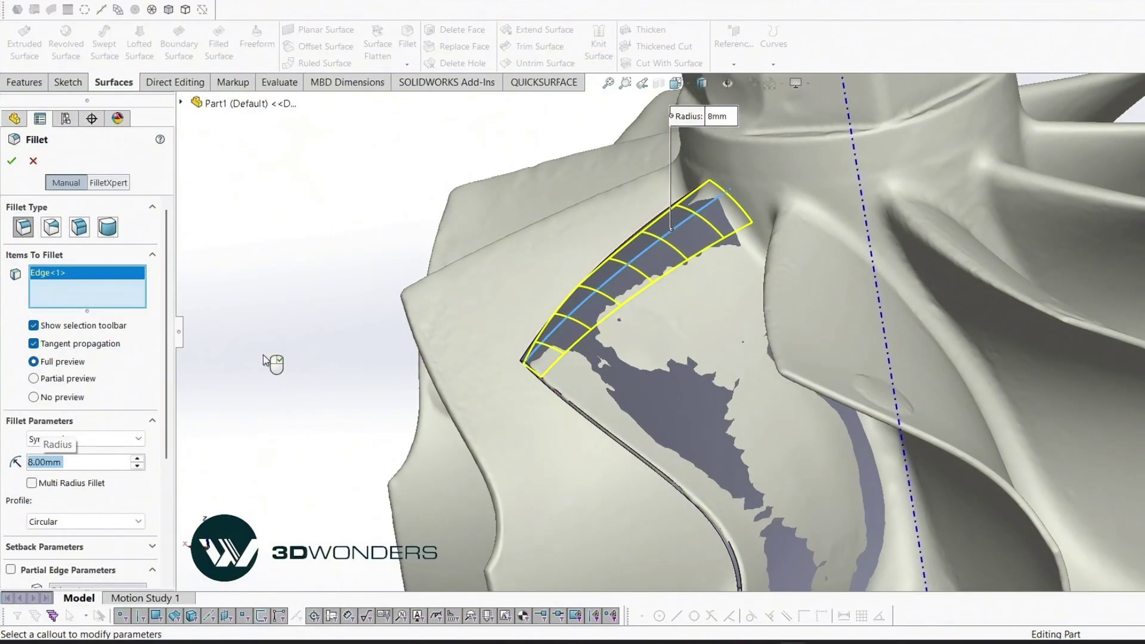
pyautogui.rightClick(264, 360)
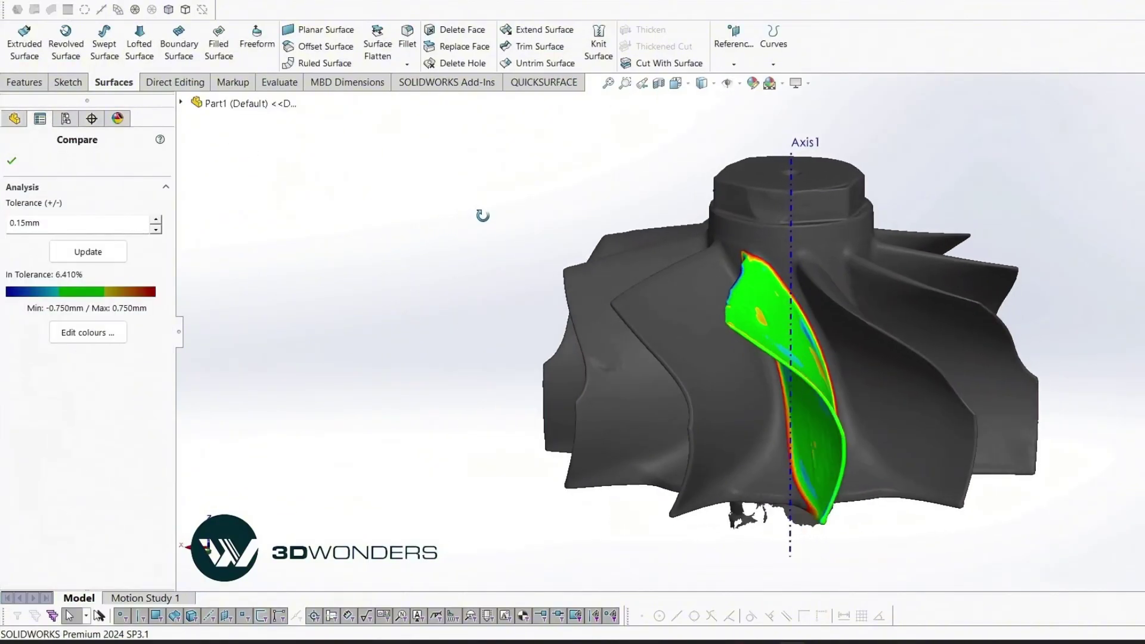
# Inspect the filleted blade against the scan from several angles.
pyautogui.moveTo(481, 214); pyautogui.dragTo(420, 167, button='middle')
pyautogui.click(6, 166)
pyautogui.moveTo(556, 207); pyautogui.dragTo(591, 330, button='middle')
pyautogui.moveTo(668, 349); pyautogui.dragTo(876, 308, button='middle')
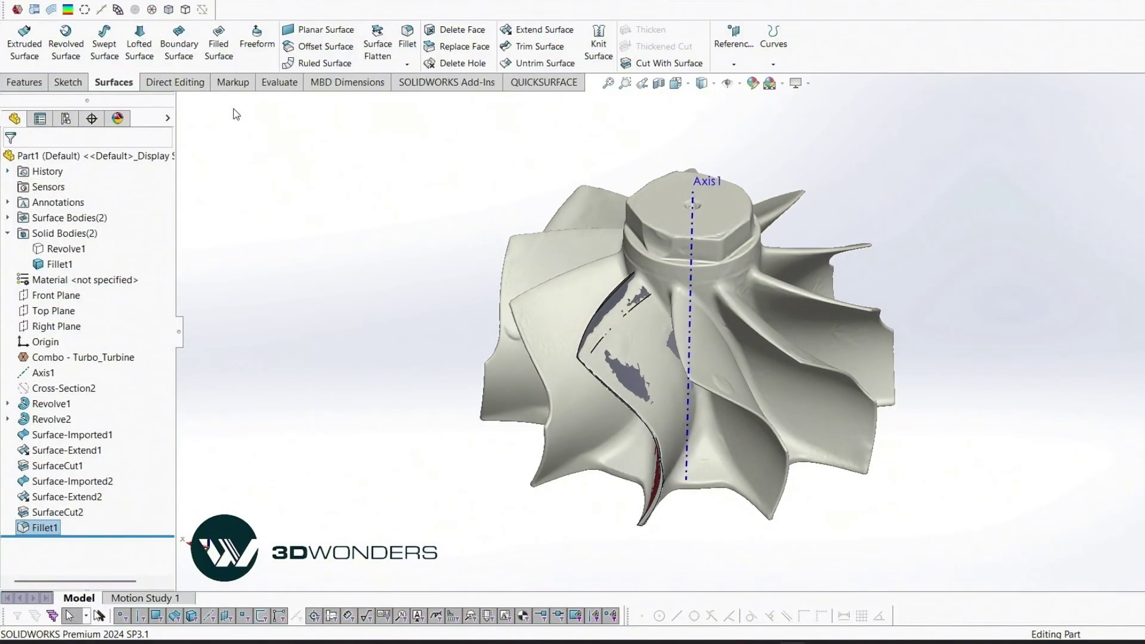
# Circular-pattern the filleted blade body, not the fillet feature, around Axis1 with 10 equally spaced instances over 360 degrees.
pyautogui.click(33, 84)
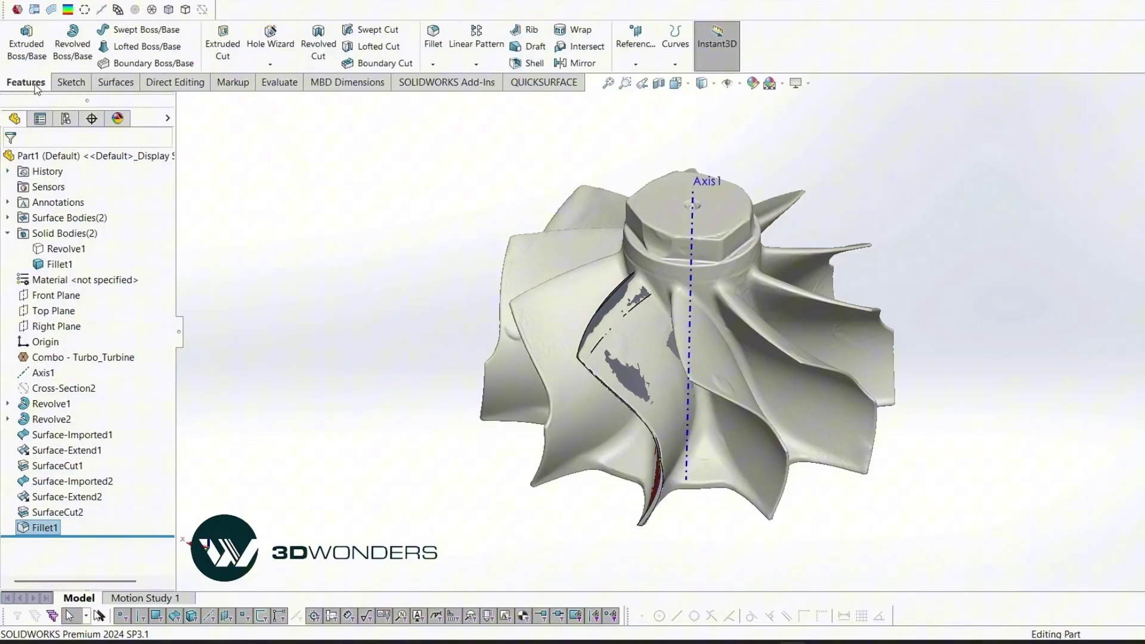
pyautogui.click(476, 63)
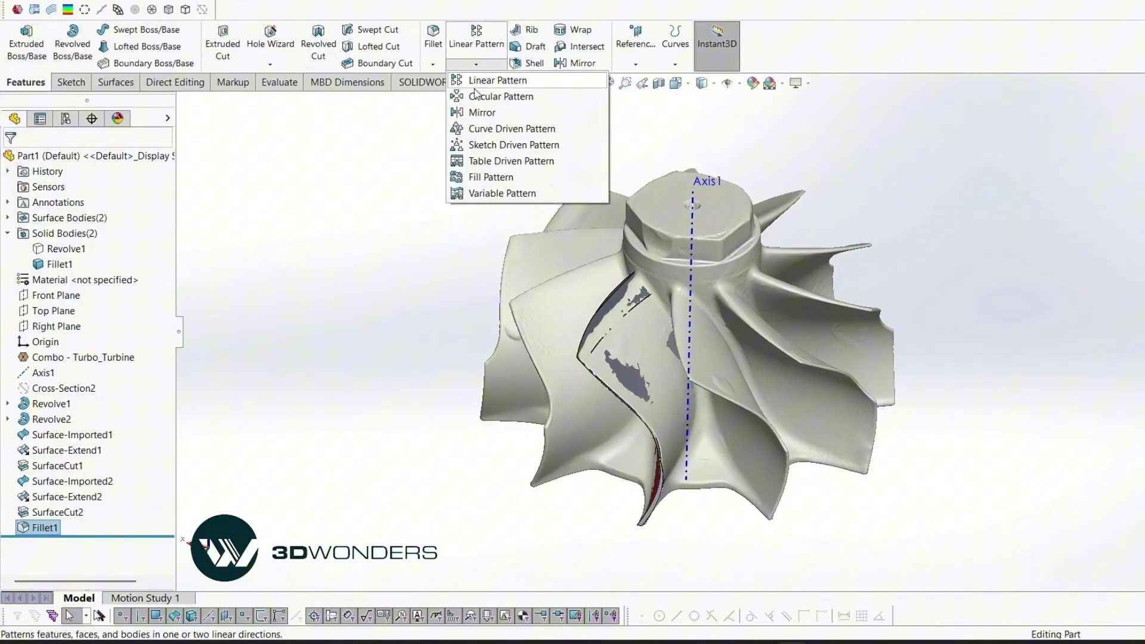
pyautogui.click(476, 99)
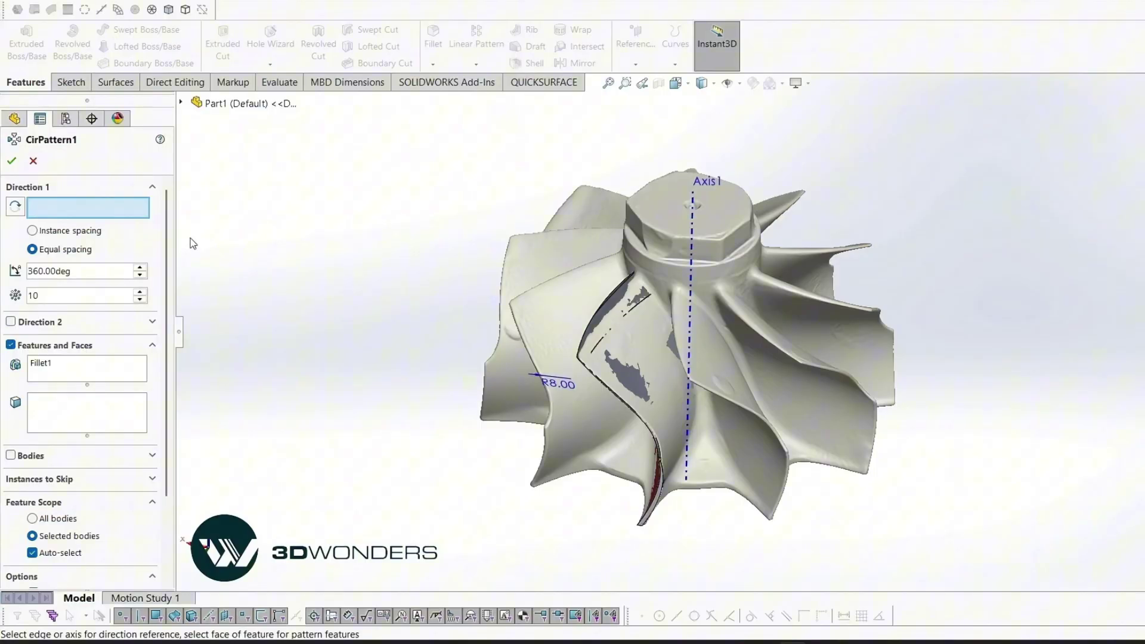
pyautogui.click(693, 253)
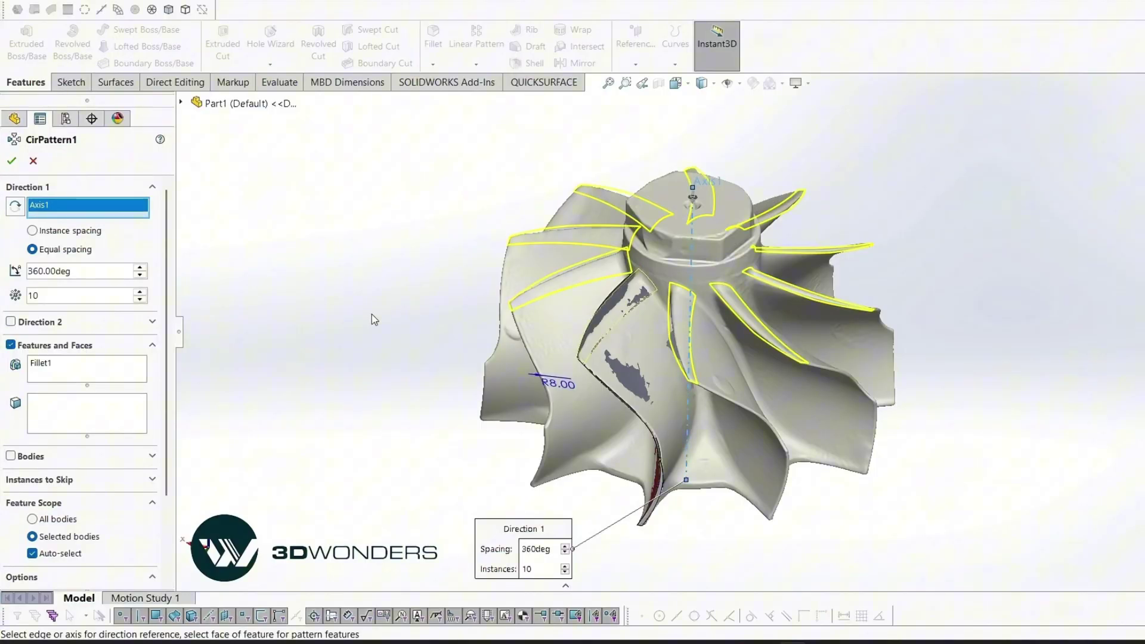
pyautogui.click(37, 365)
pyautogui.press('Delete')
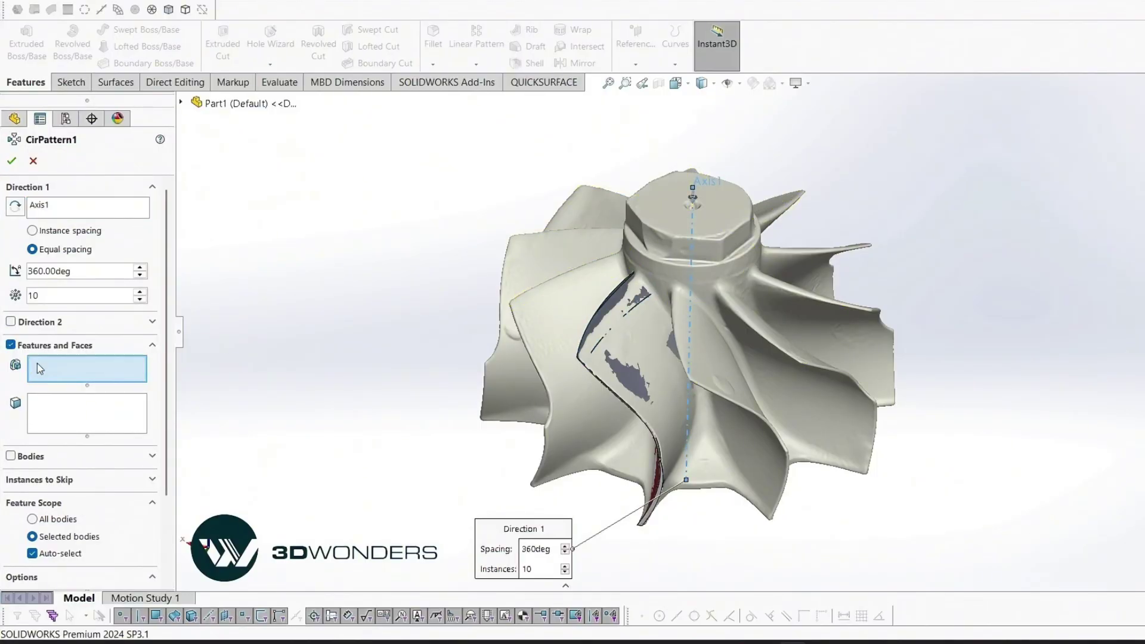
pyautogui.click(23, 456)
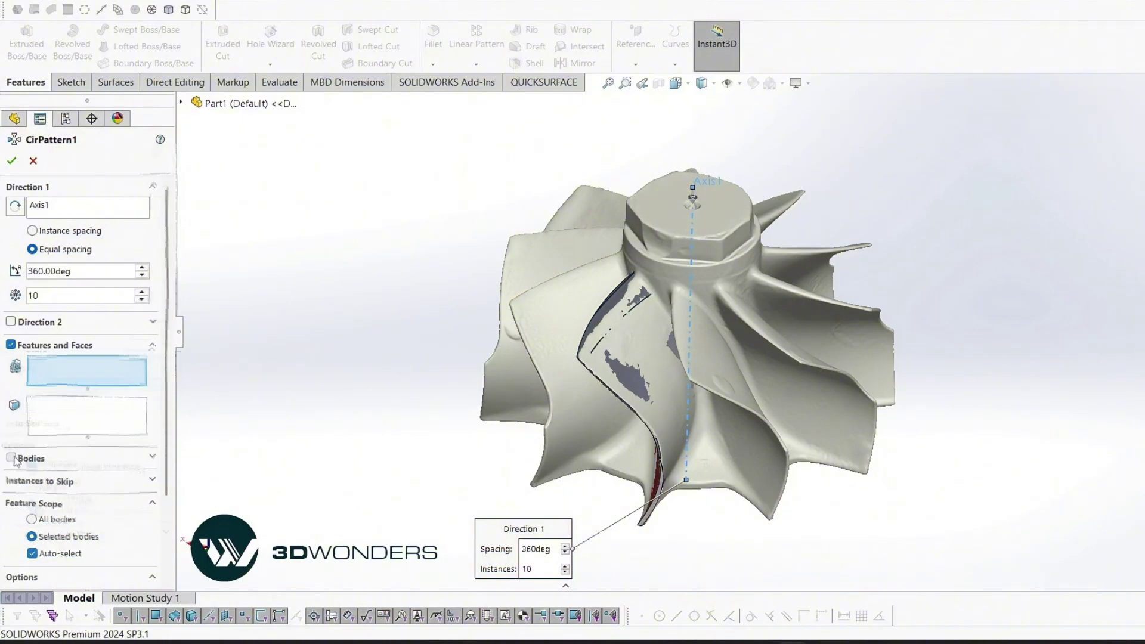
pyautogui.click(655, 384)
pyautogui.moveTo(655, 384); pyautogui.dragTo(590, 387, button='middle')
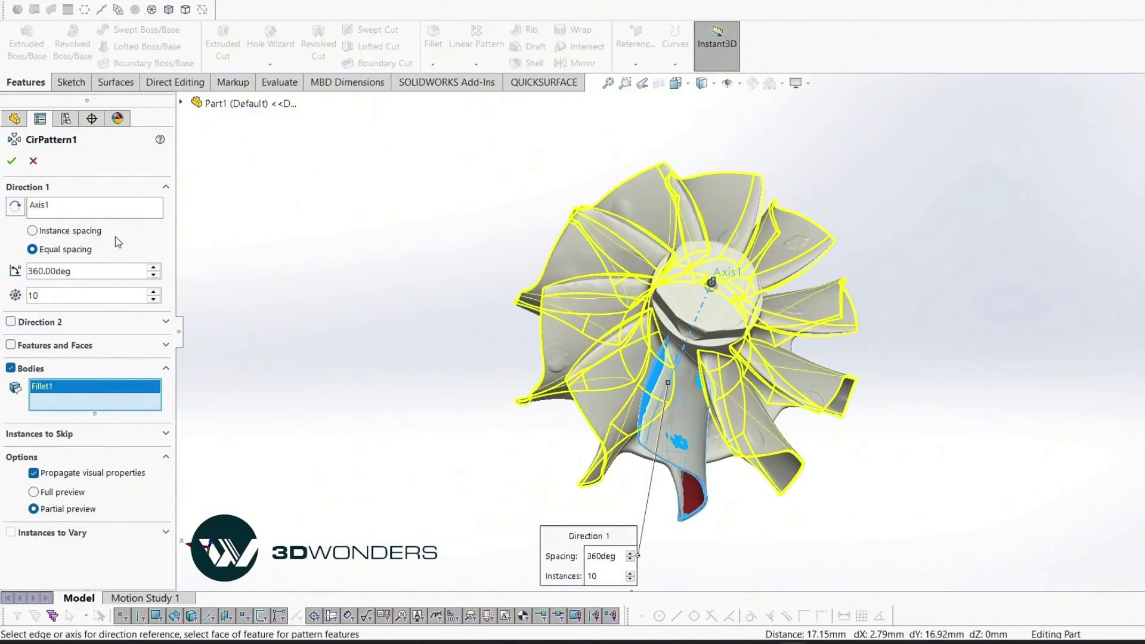
pyautogui.click(12, 161)
# Show the hidden revolved hub body together with the patterned blades.
pyautogui.scroll(5, 68, 261)
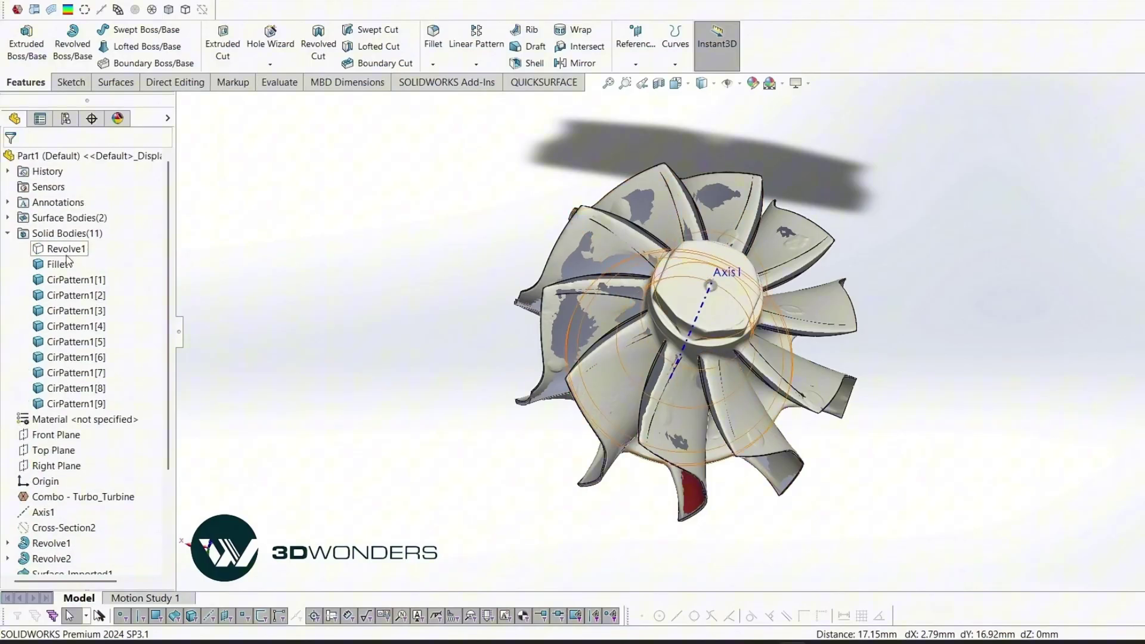
pyautogui.click(67, 255)
pyautogui.click(74, 238)
pyautogui.click(276, 238)
pyautogui.moveTo(396, 255); pyautogui.dragTo(389, 235, button='middle')
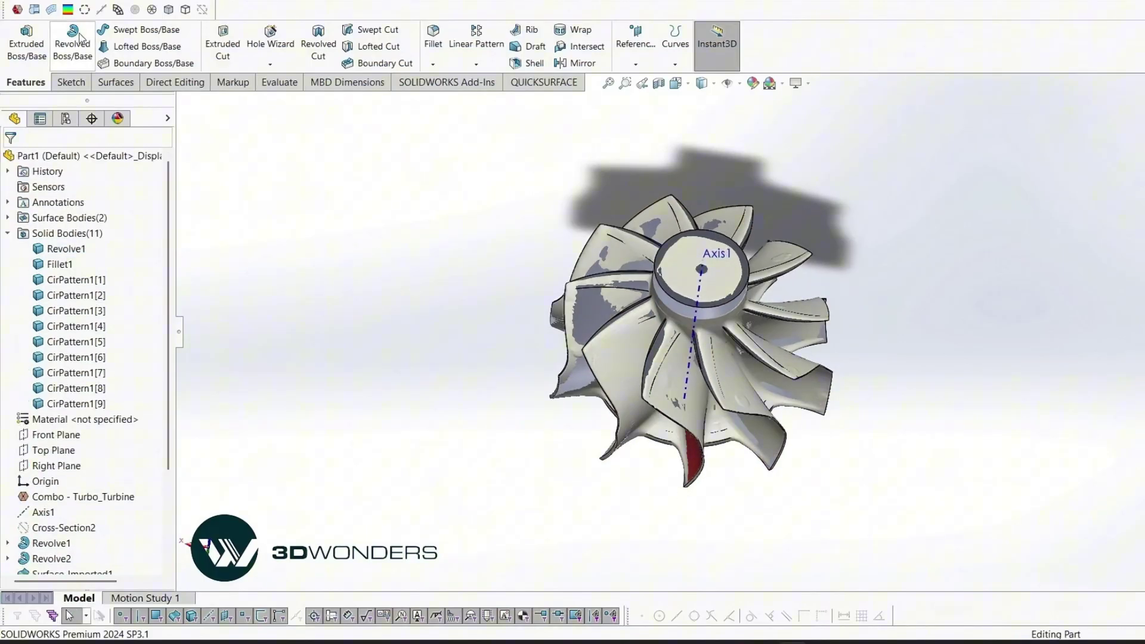
# Compare the hub and all patterned blades with the turbine scan in a deviation map.
pyautogui.click(67, 12)
pyautogui.moveTo(270, 231); pyautogui.dragTo(823, 381, button='middle')
pyautogui.click(17, 162)
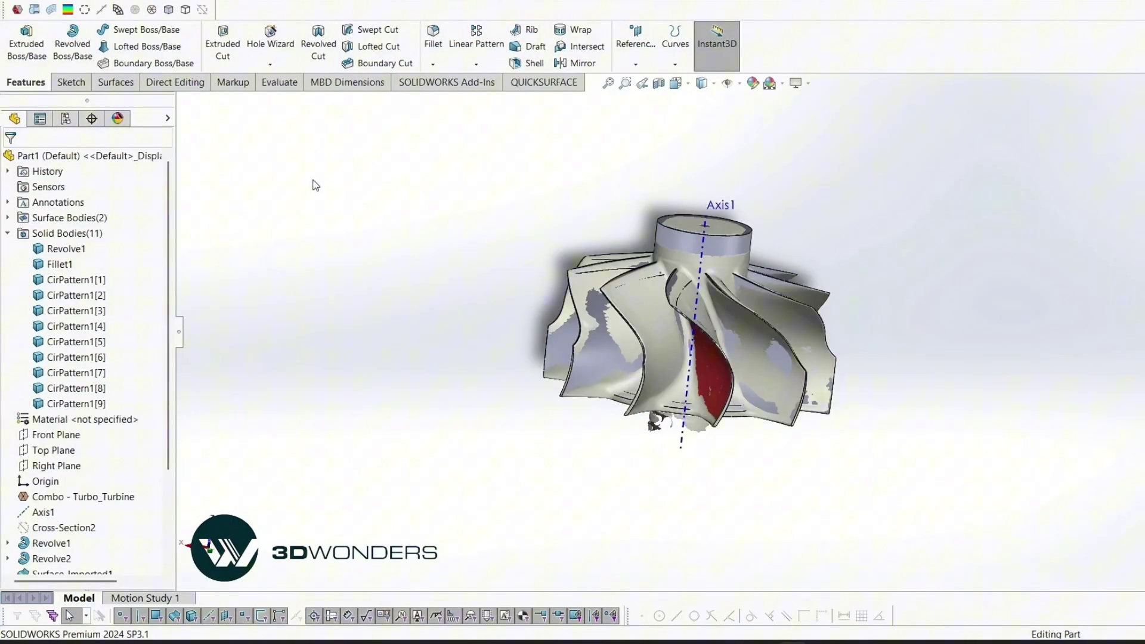
# Hide the turbine scan and combine the hub and all ten blade bodies into one solid body.
pyautogui.scroll(-1, 703, 255)
pyautogui.moveTo(704, 255); pyautogui.dragTo(566, 193, button='middle')
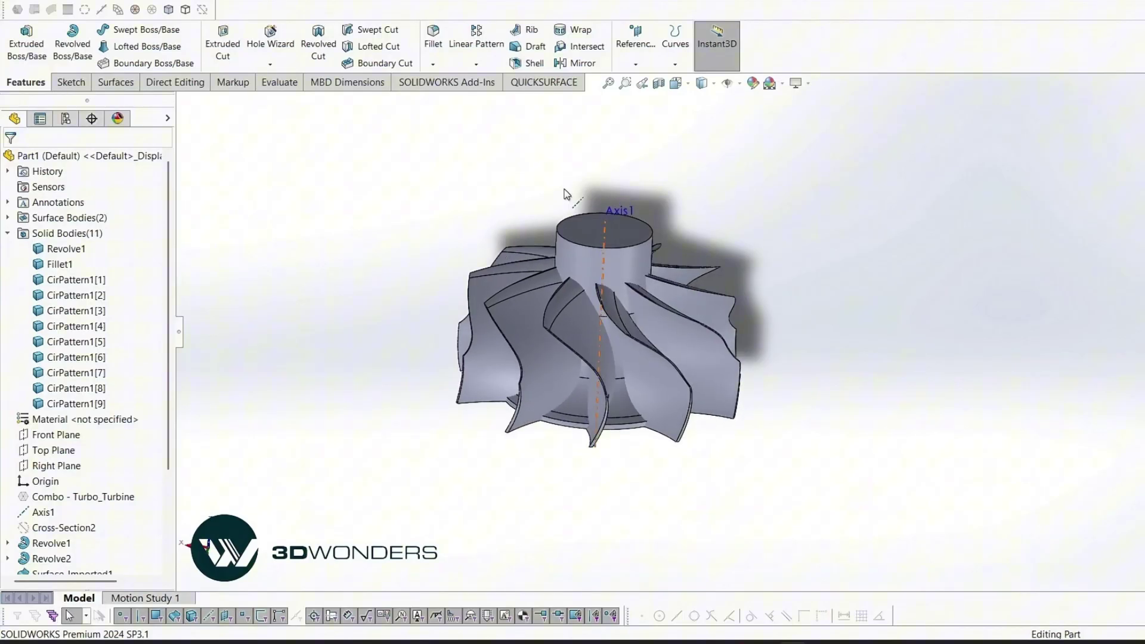
pyautogui.click(170, 90)
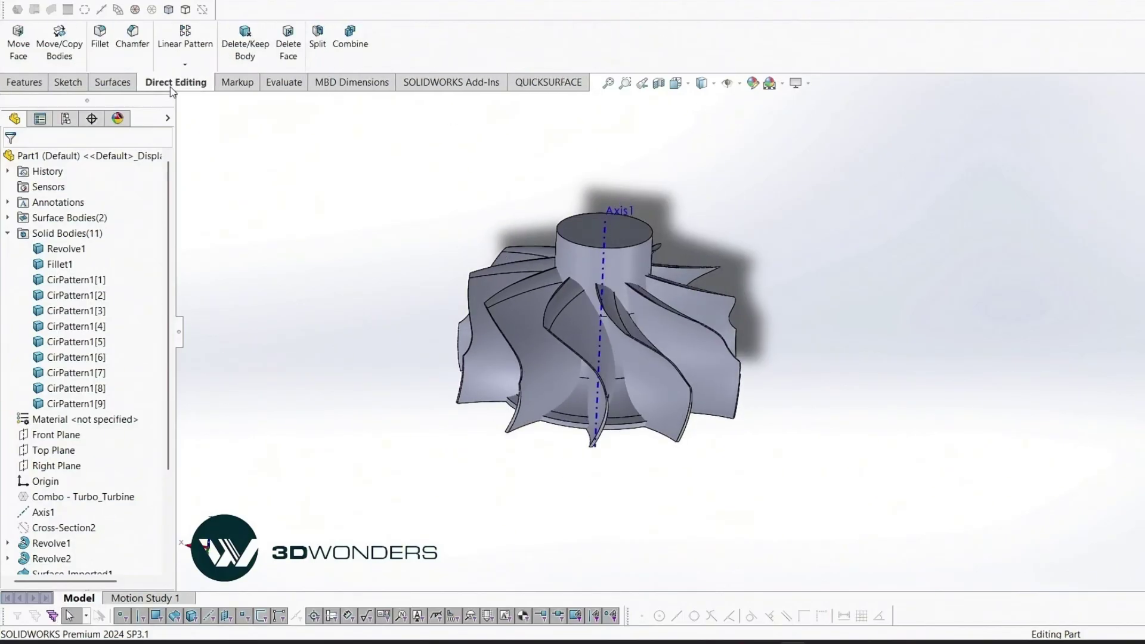
pyautogui.click(350, 43)
pyautogui.moveTo(450, 209); pyautogui.dragTo(826, 467)
pyautogui.click(12, 160)
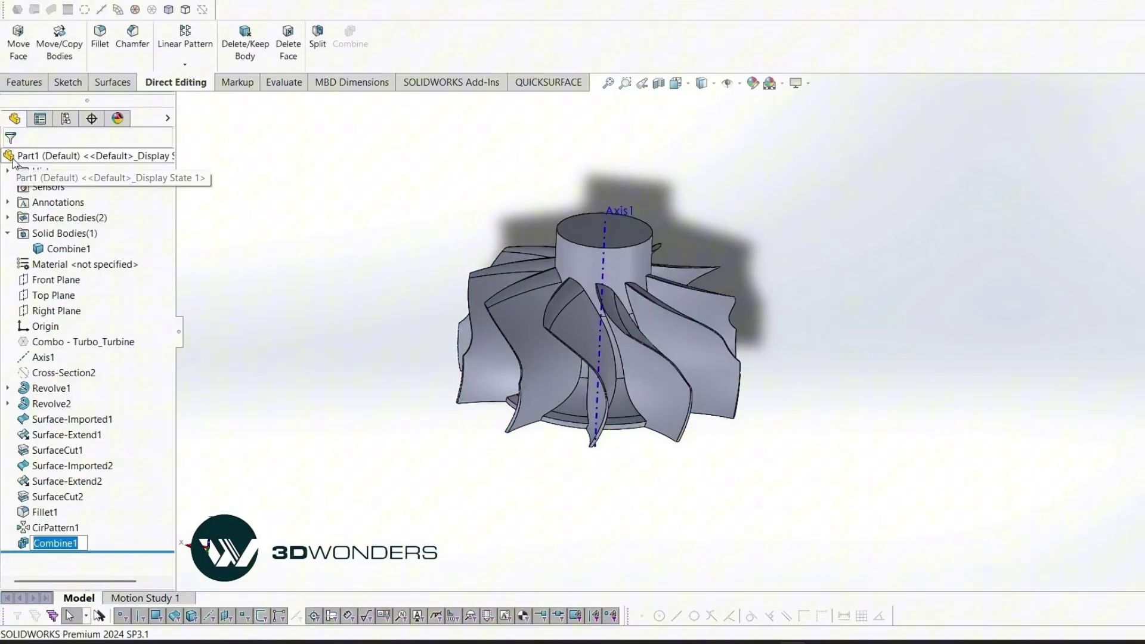
# Show the turbine scan and create a cross section on it, offset about 3.69 mm below the hub's end face with flipped direction.
pyautogui.click(135, 10)
pyautogui.scroll(-3, 613, 296)
pyautogui.click(624, 298)
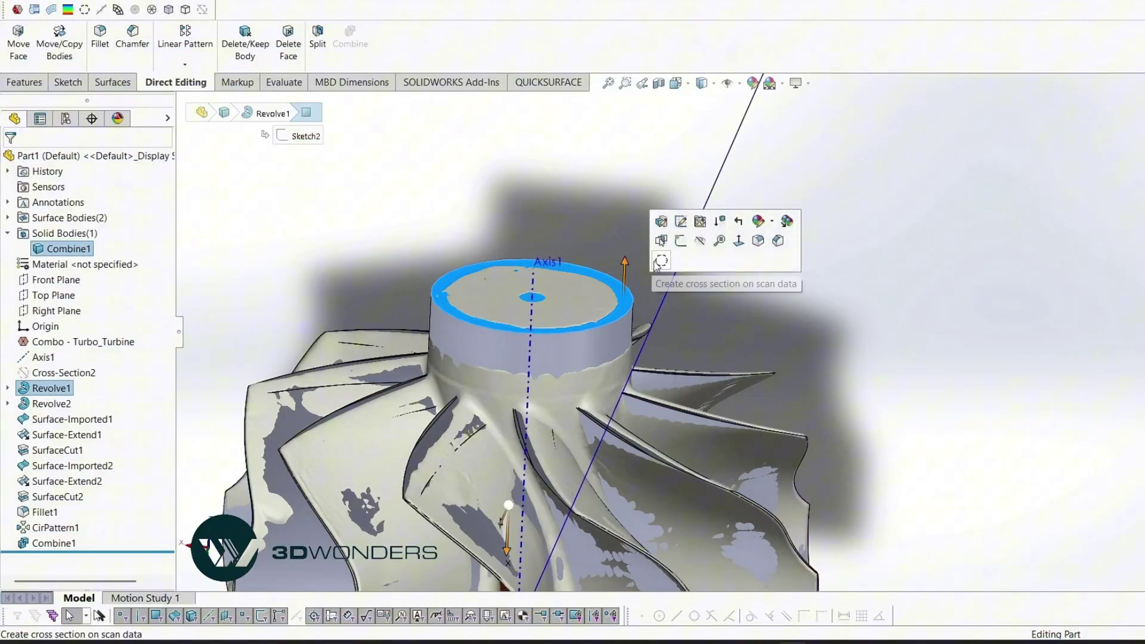
pyautogui.click(659, 261)
pyautogui.scroll(5, 485, 331)
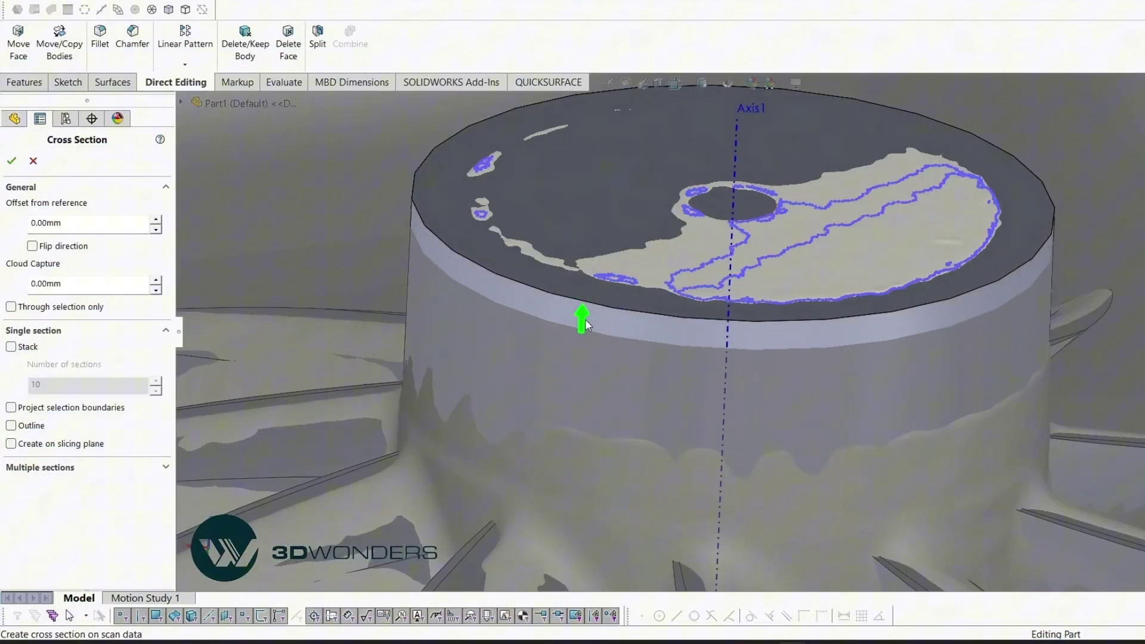
pyautogui.moveTo(586, 325); pyautogui.dragTo(589, 356)
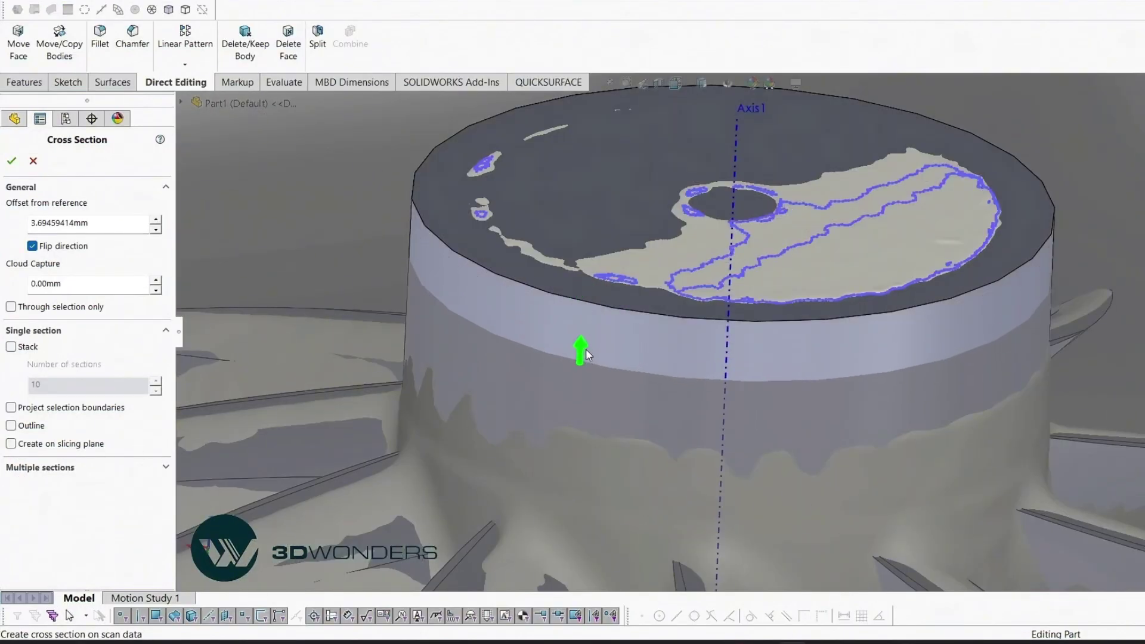
pyautogui.click(12, 162)
pyautogui.scroll(3, 361, 214)
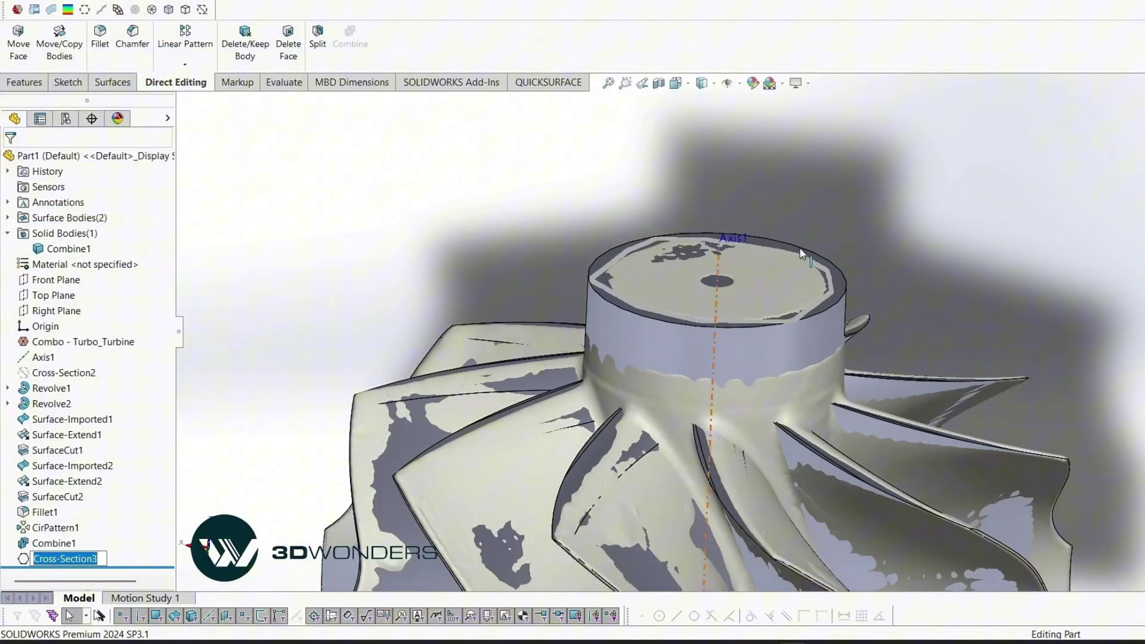
# Start a sketch on the hub's end face and hide the solid body, keeping the scan and its cross section displayed.
pyautogui.click(760, 240)
pyautogui.moveTo(760, 240); pyautogui.dragTo(706, 306, button='middle')
pyautogui.scroll(-4, 706, 307)
pyautogui.click(747, 233)
pyautogui.click(801, 175)
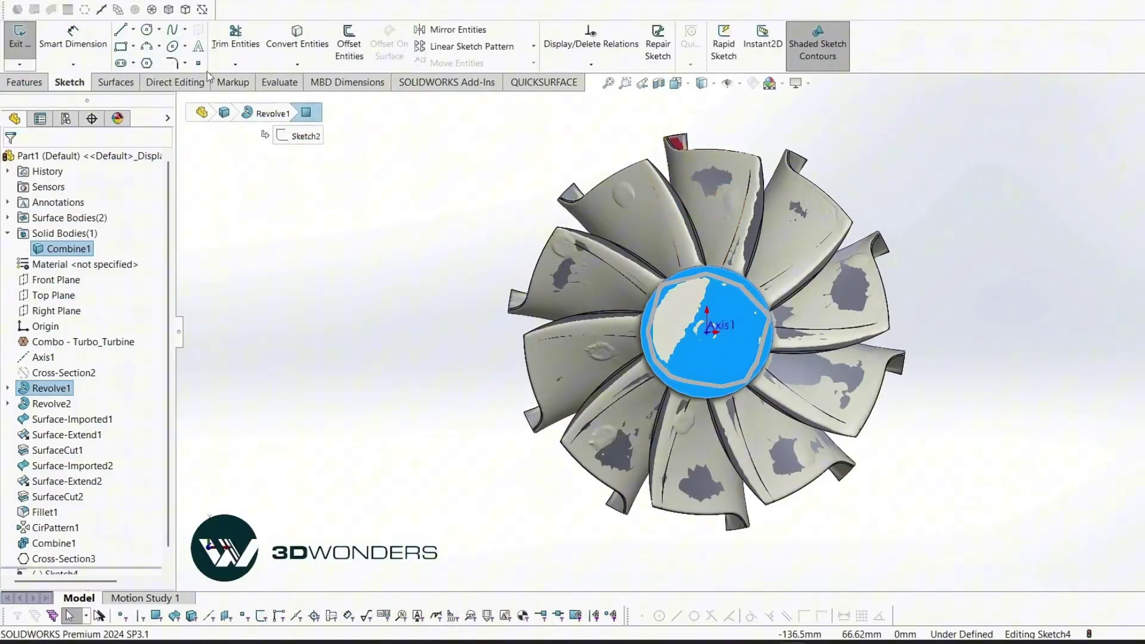
pyautogui.click(186, 11)
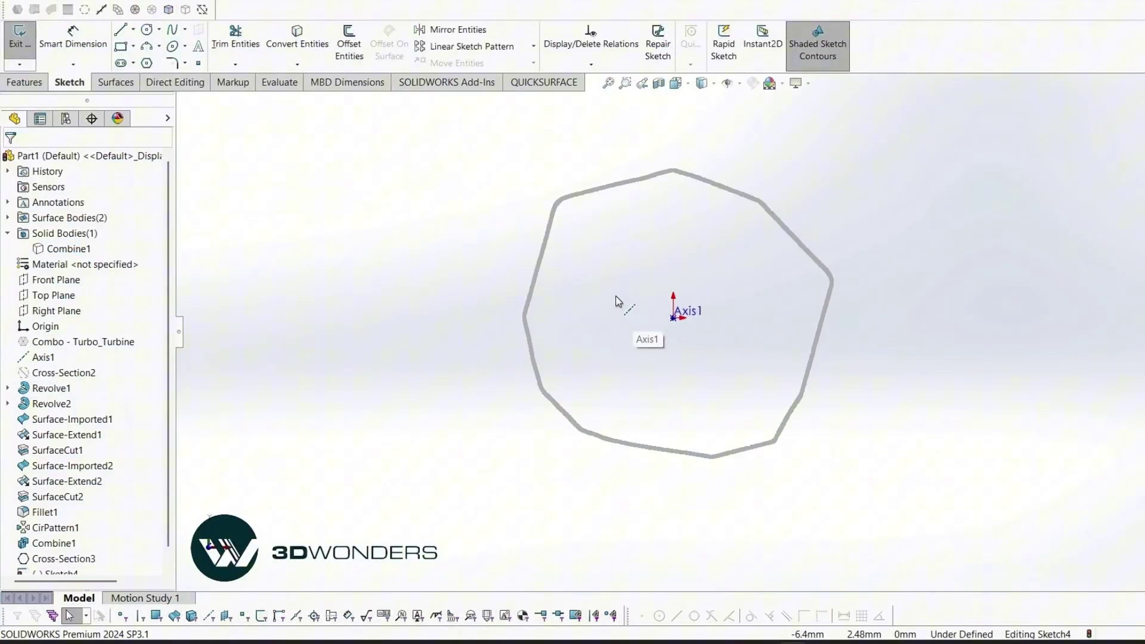
pyautogui.click(135, 11)
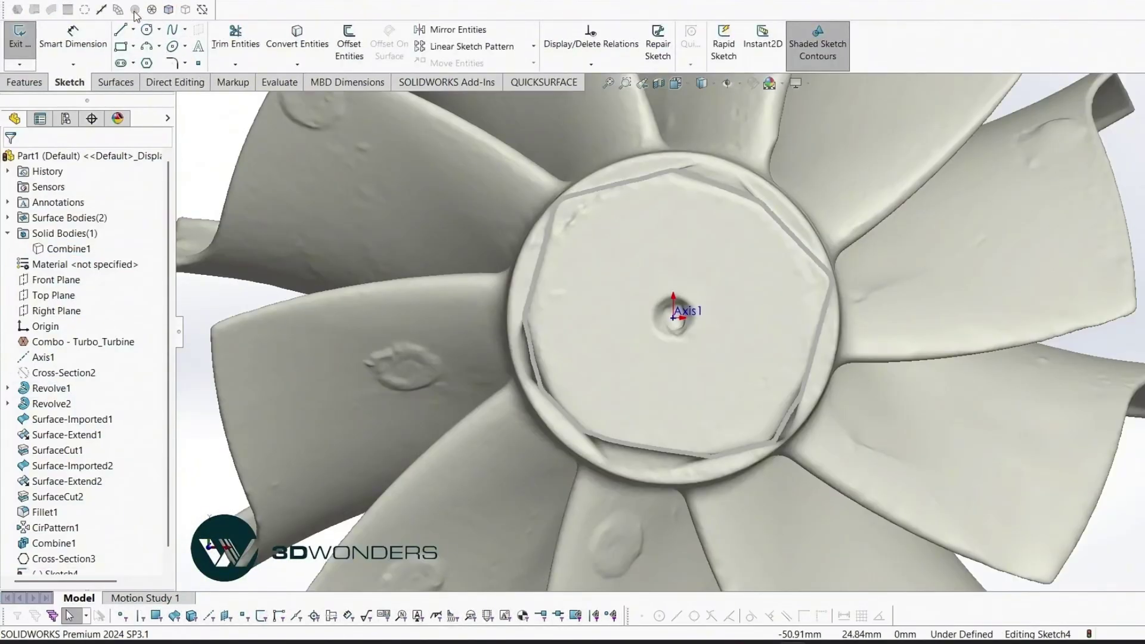
# Fit a sketch line about 10.9 mm long to one straight flat of the hub's scan cross section.
pyautogui.click(101, 10)
pyautogui.moveTo(837, 304); pyautogui.dragTo(802, 391)
pyautogui.click(11, 161)
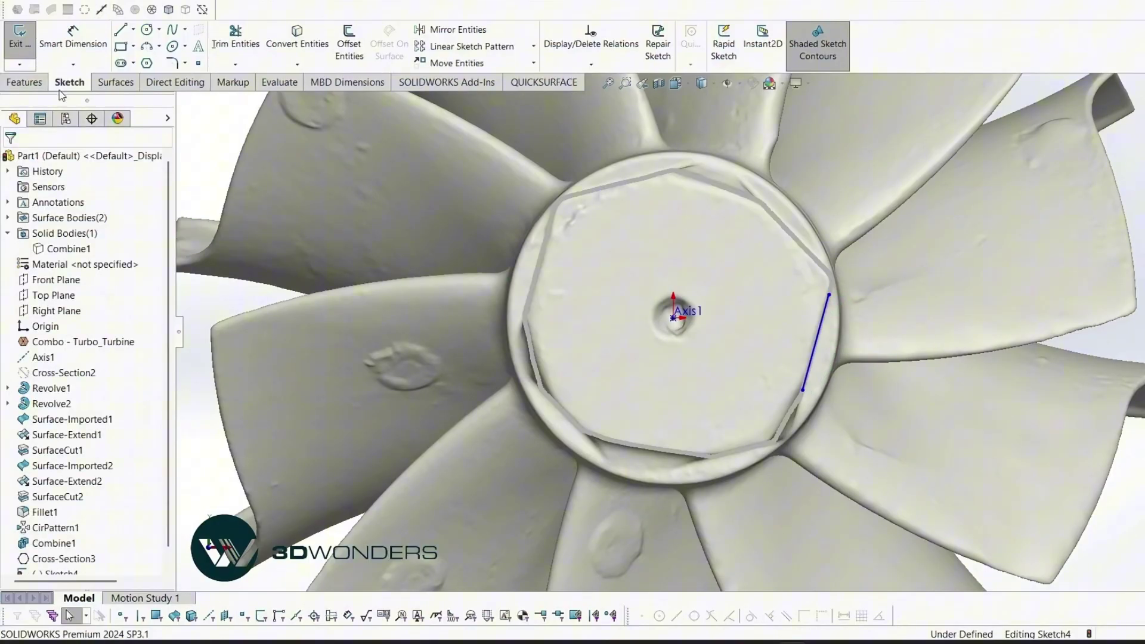
# Dimension the fitted line's perpendicular distance from the origin and set it to 15.8 mm.
pyautogui.click(71, 35)
pyautogui.click(672, 320)
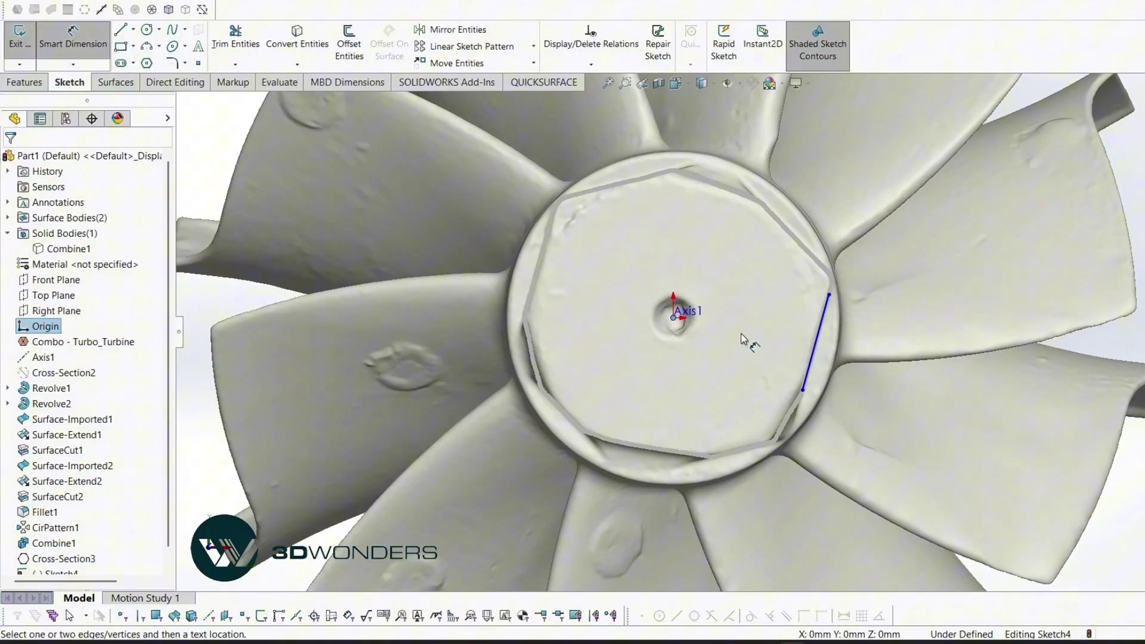
pyautogui.click(817, 343)
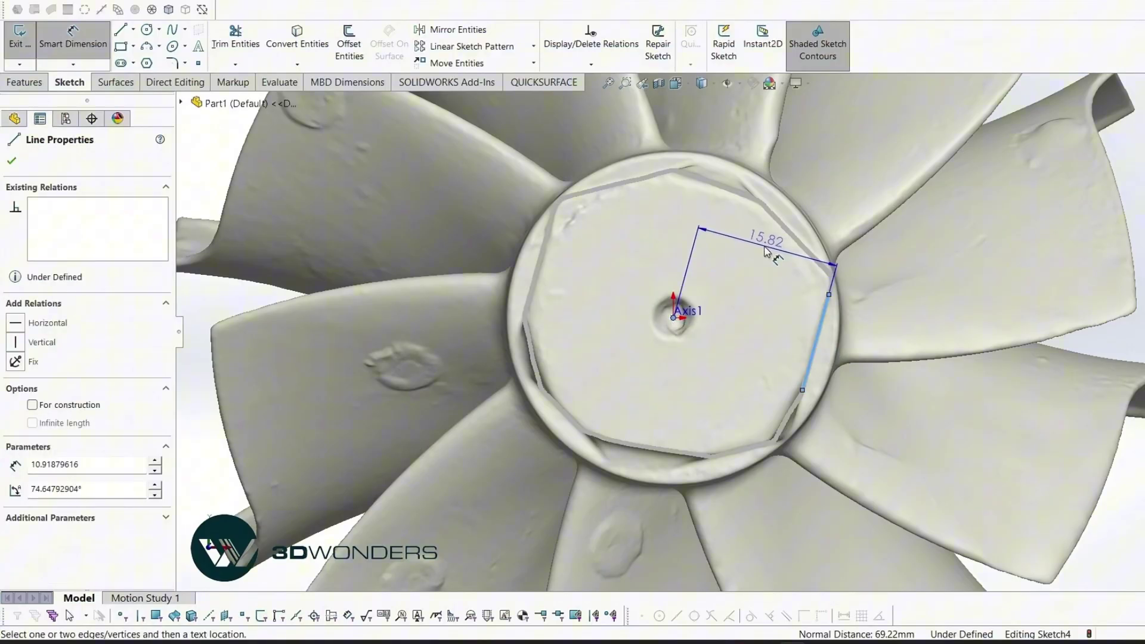
pyautogui.click(765, 246)
pyautogui.write('15.8')
pyautogui.press('Return')
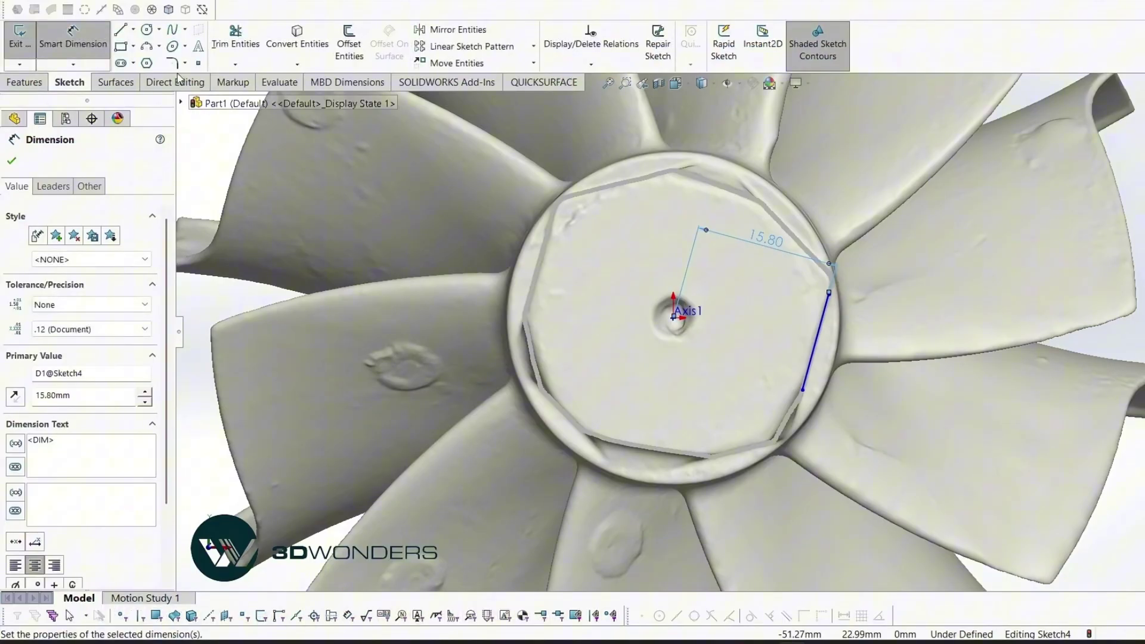
pyautogui.click(11, 162)
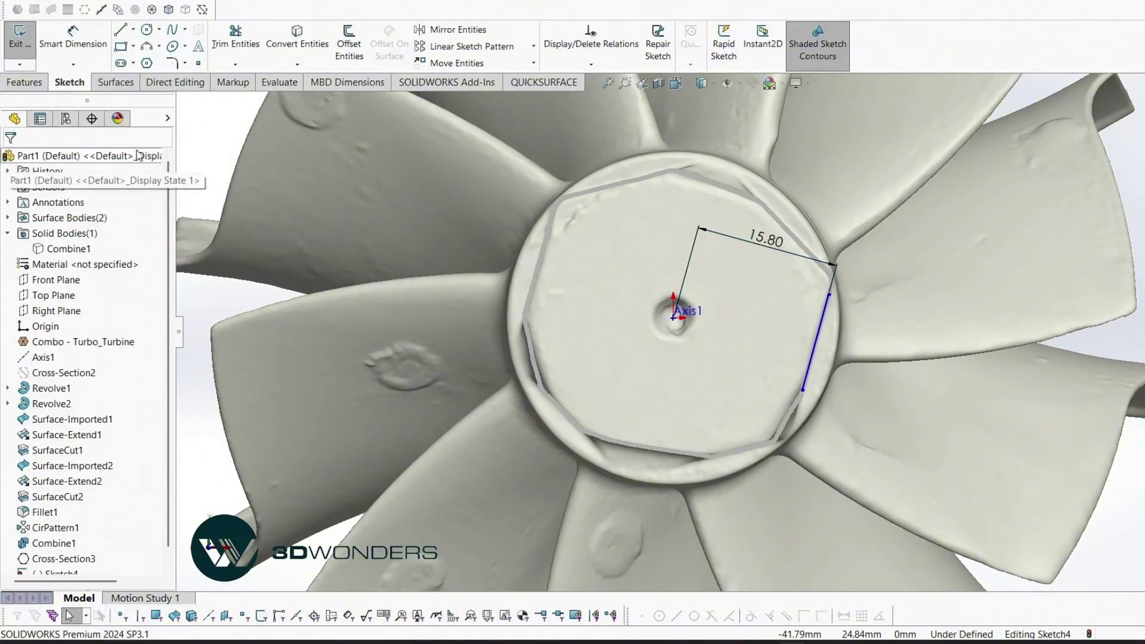
# Circular-pattern the fitted line around the origin with 6 equally spaced instances over 360 degrees.
pyautogui.click(533, 46)
pyautogui.click(503, 83)
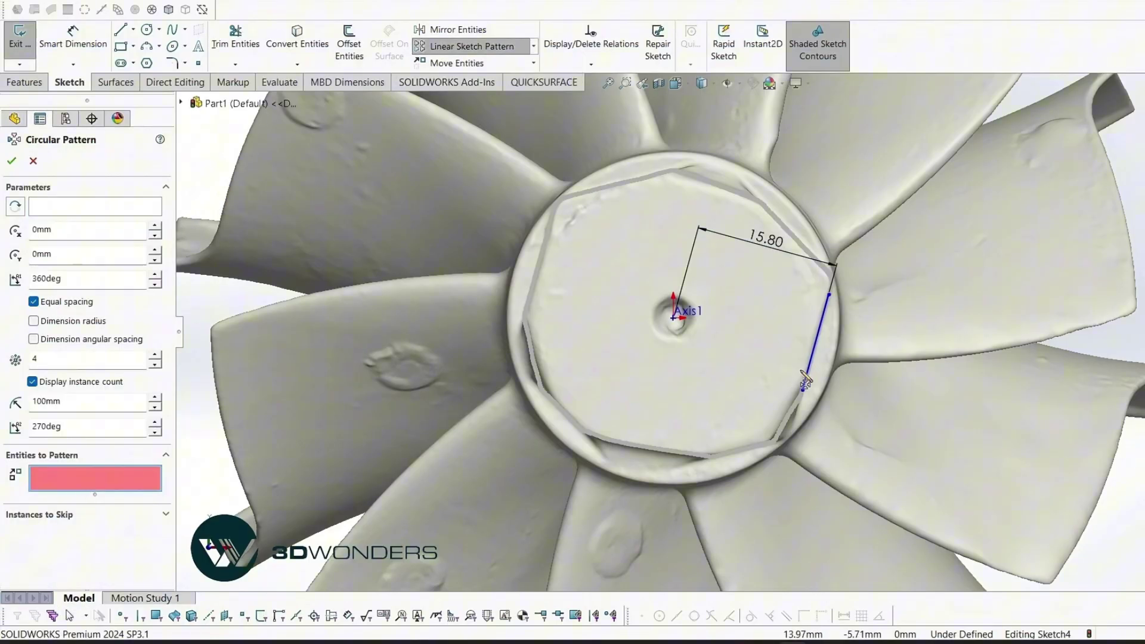
pyautogui.click(809, 379)
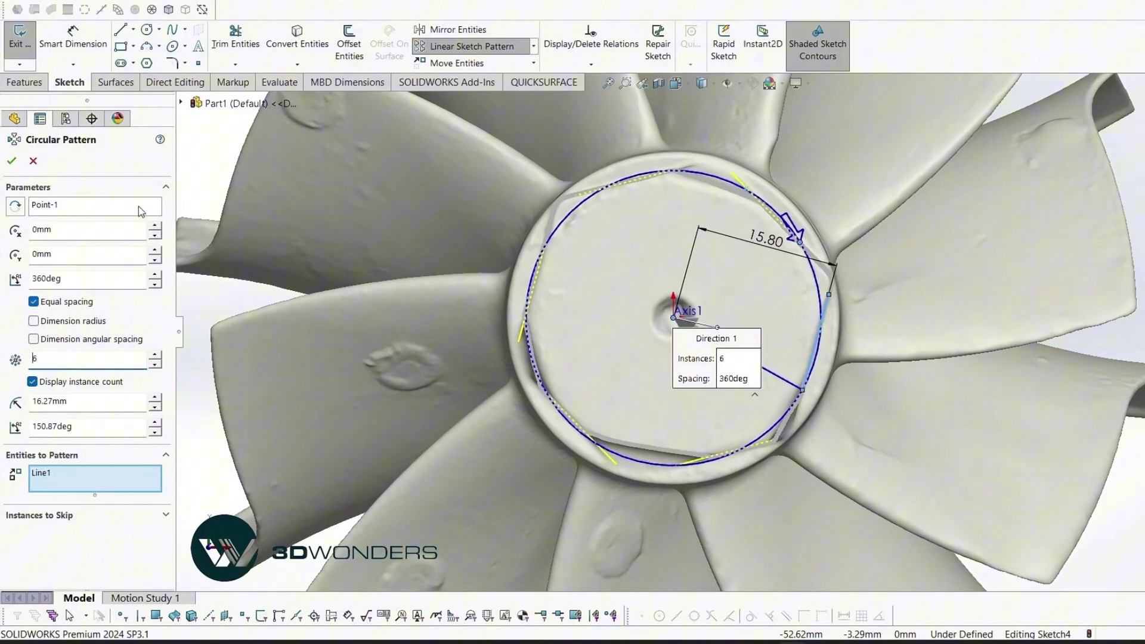
pyautogui.click(12, 162)
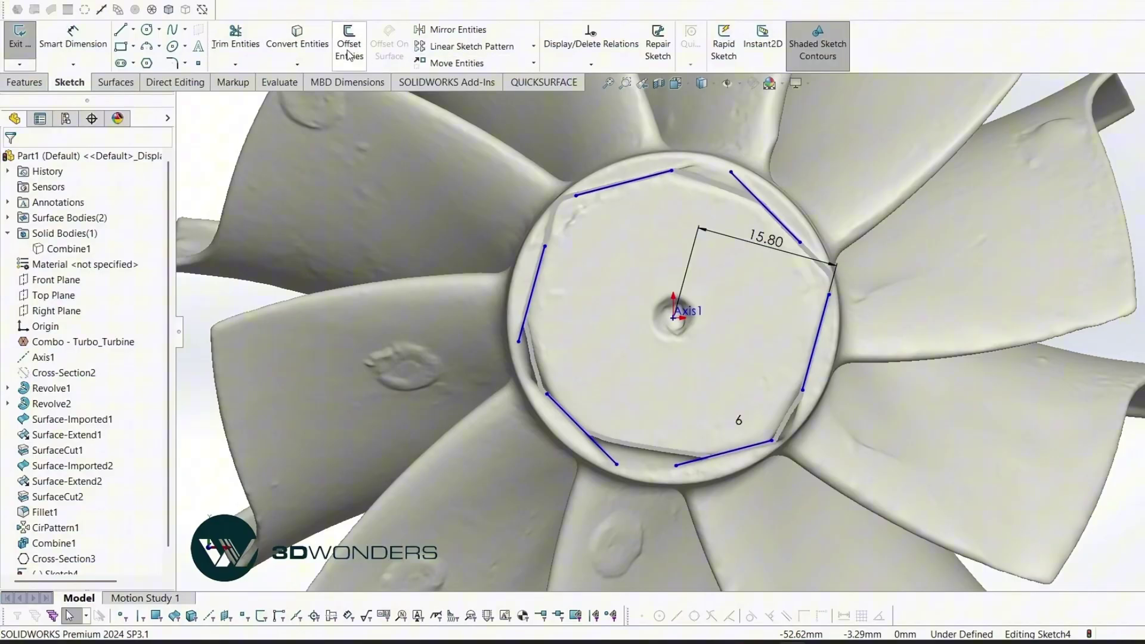
# Corner-trim the six patterned lines with their neighbours to form a closed hexagon.
pyautogui.click(238, 43)
pyautogui.click(647, 177)
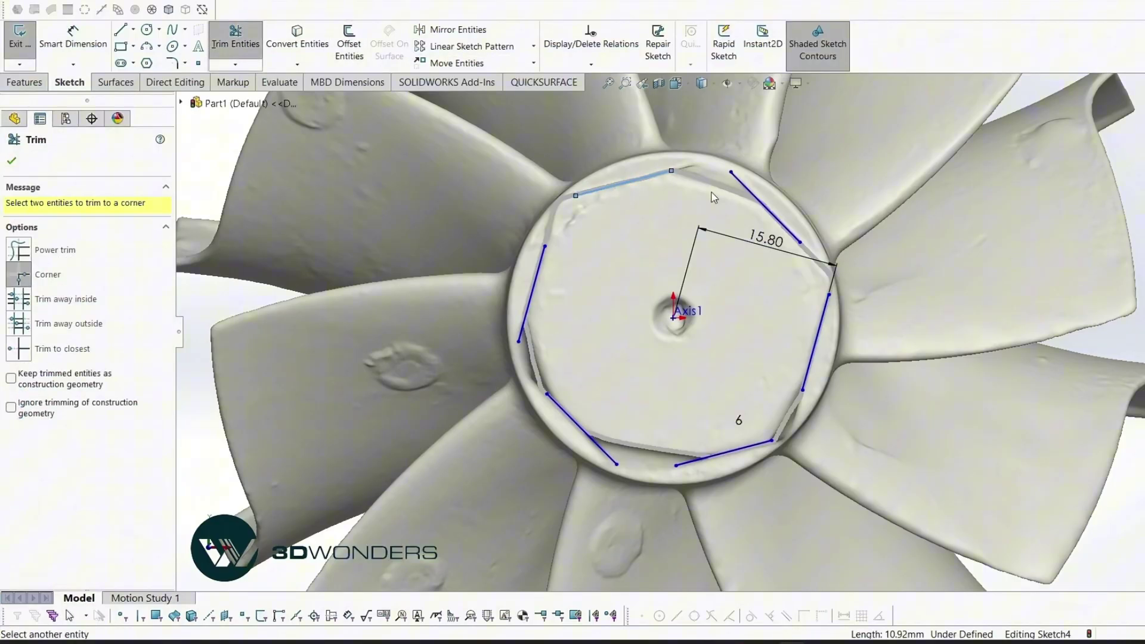
pyautogui.click(757, 201)
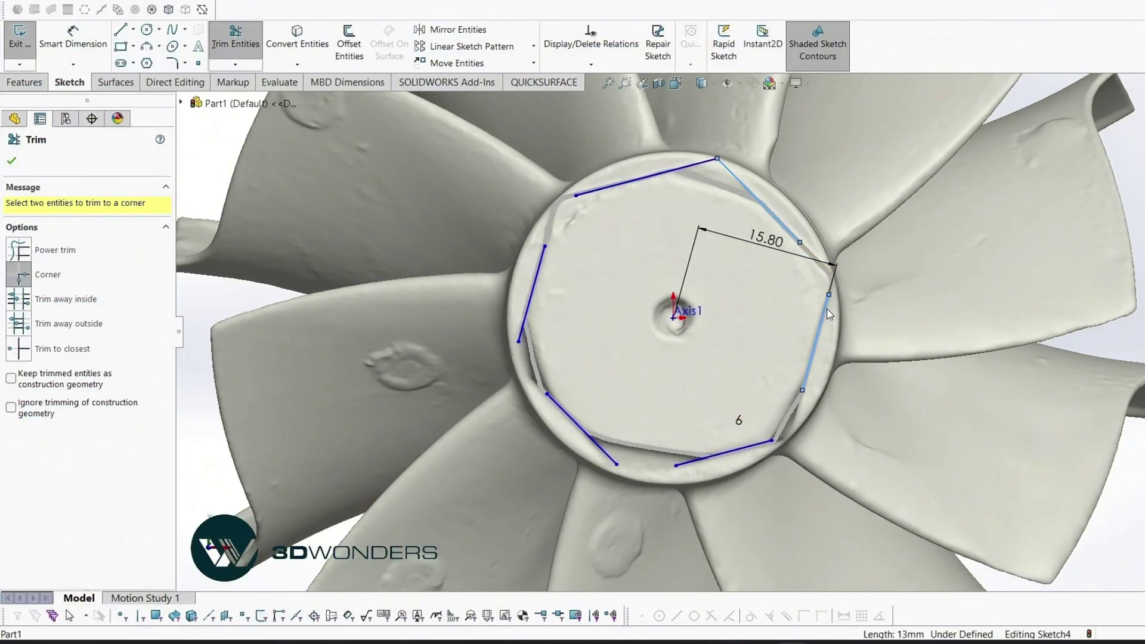
pyautogui.click(829, 313)
pyautogui.click(750, 447)
pyautogui.click(606, 458)
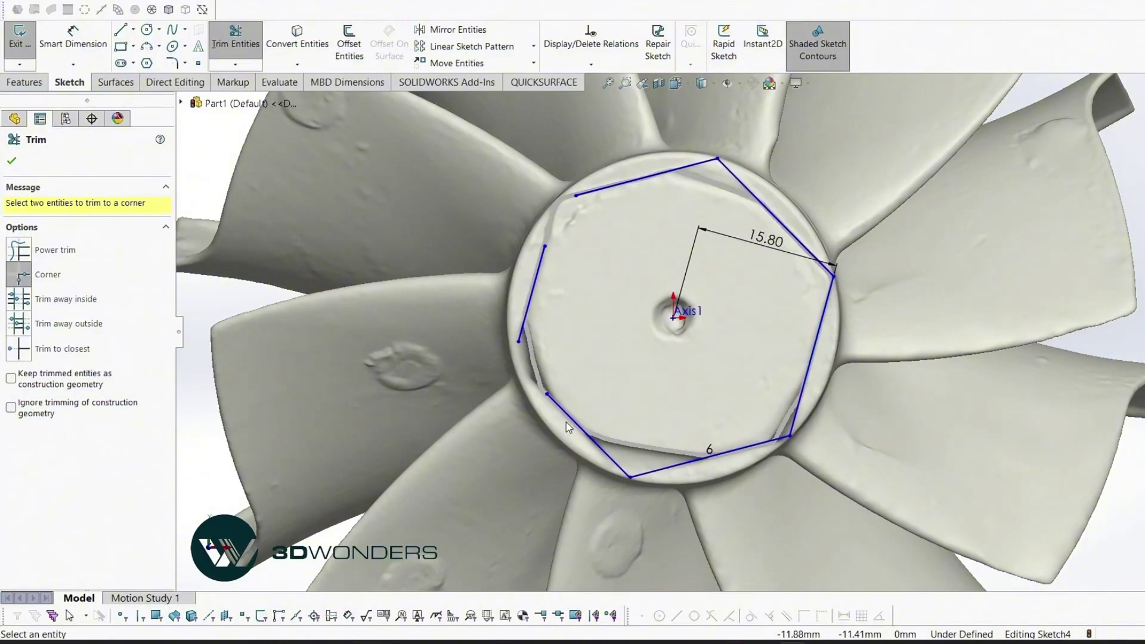
pyautogui.click(521, 333)
pyautogui.click(592, 190)
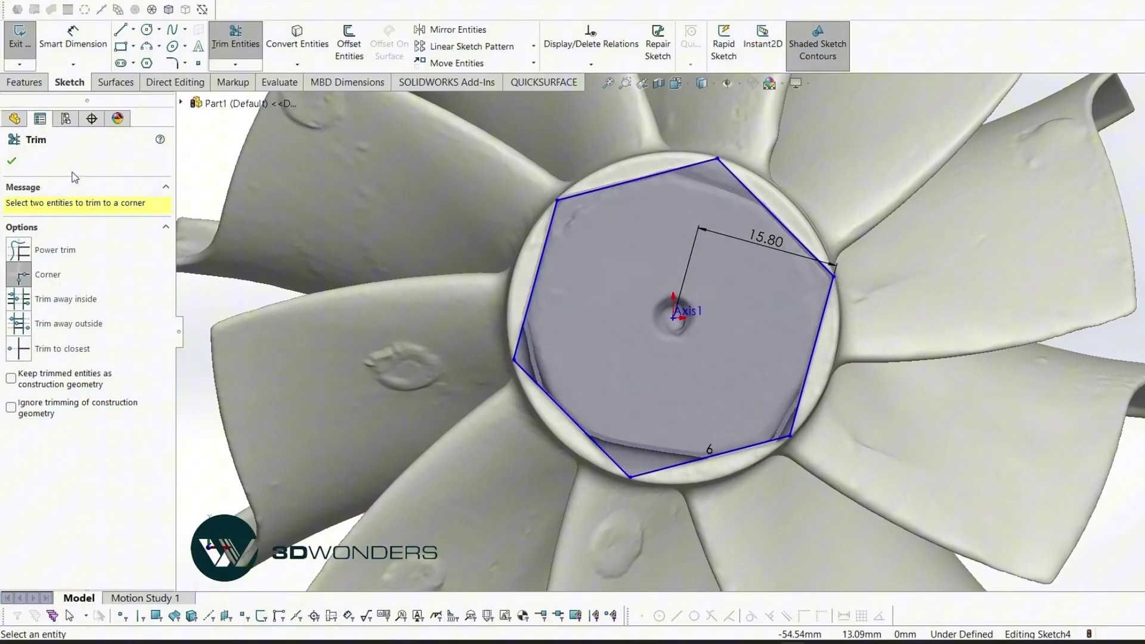
pyautogui.click(12, 162)
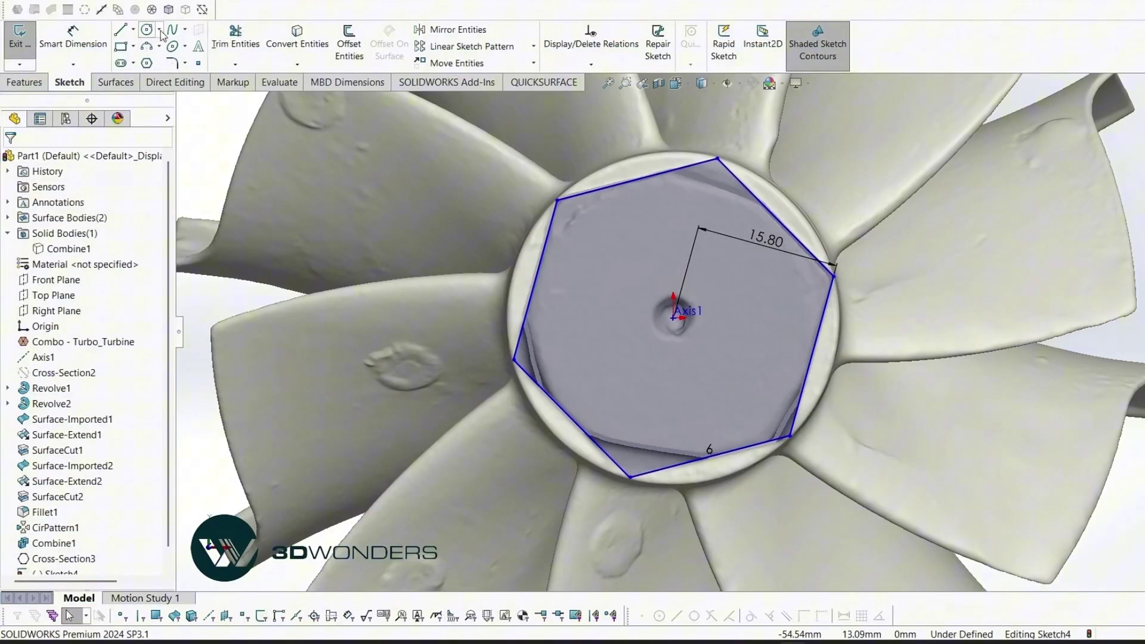
# Sketch a circle centred on the origin that encloses the hexagon and the hub's outer edge, and exit the sketch.
pyautogui.click(147, 29)
pyautogui.click(686, 299)
pyautogui.click(838, 162)
pyautogui.click(12, 161)
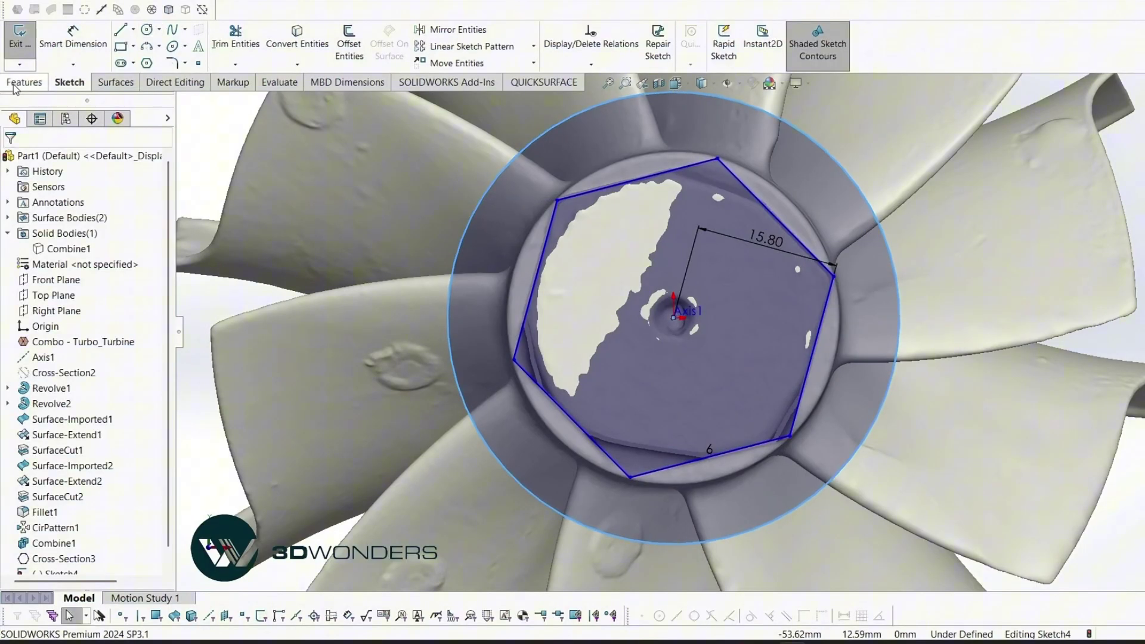
pyautogui.click(20, 36)
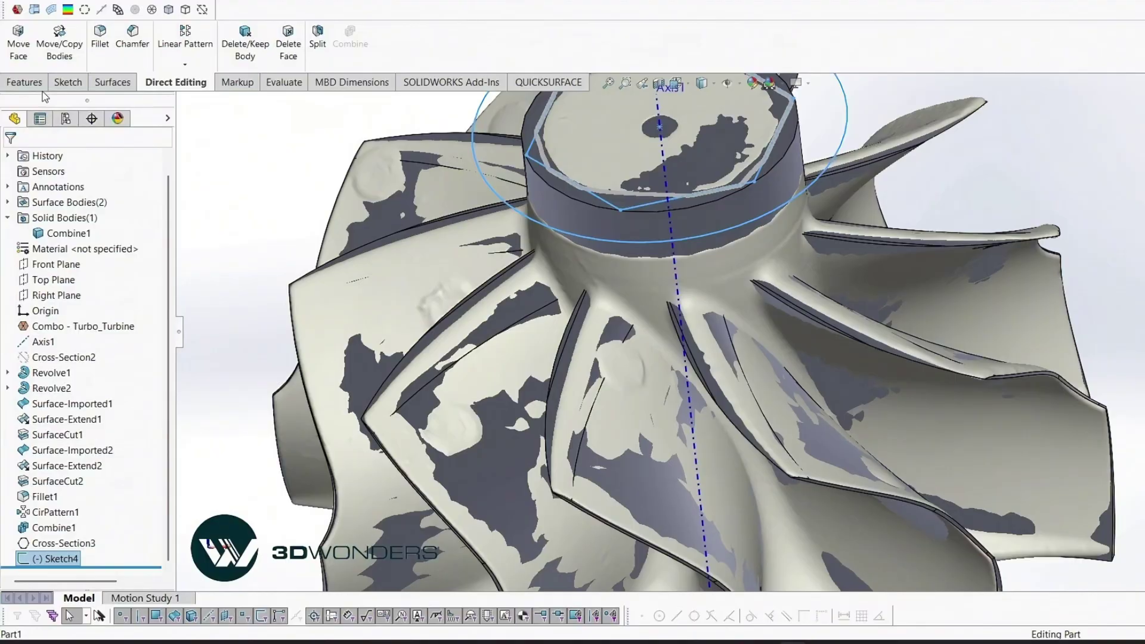
# Hide the solid body and extrude the ring between circle and hexagon 7.5 mm toward the blades as a separate body.
pyautogui.click(186, 10)
pyautogui.click(60, 560)
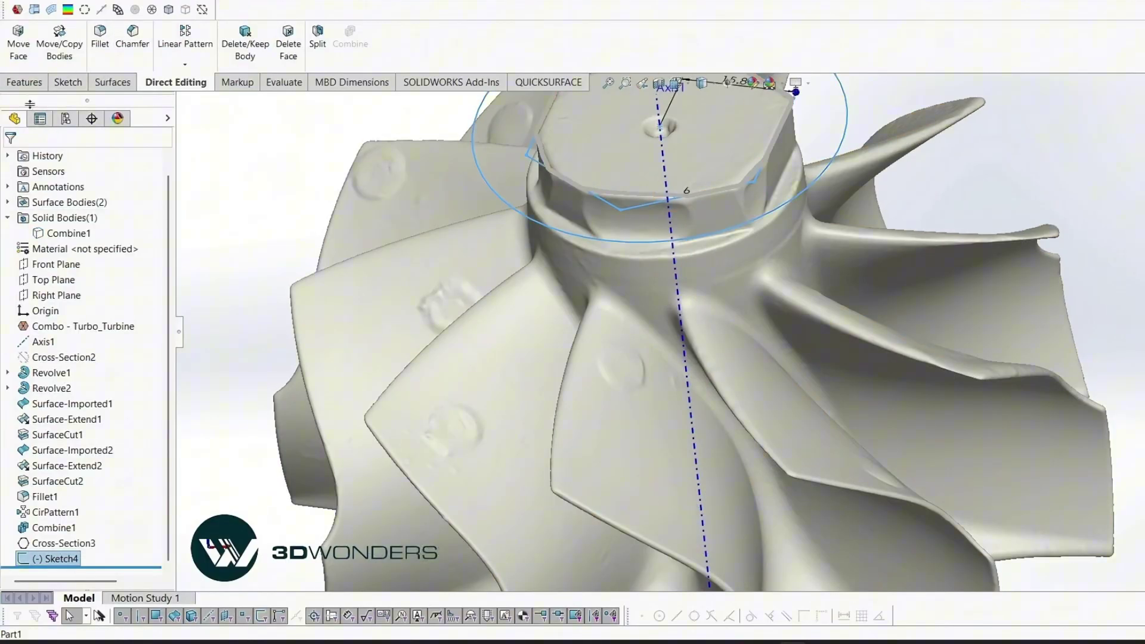
pyautogui.click(24, 84)
pyautogui.click(26, 43)
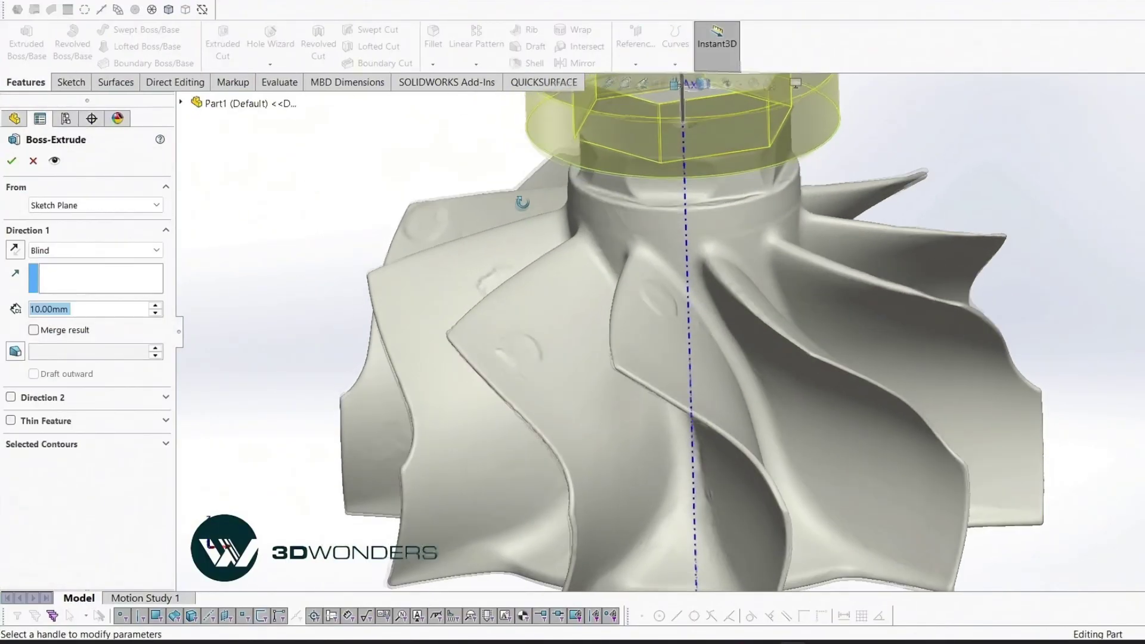
pyautogui.click(674, 84)
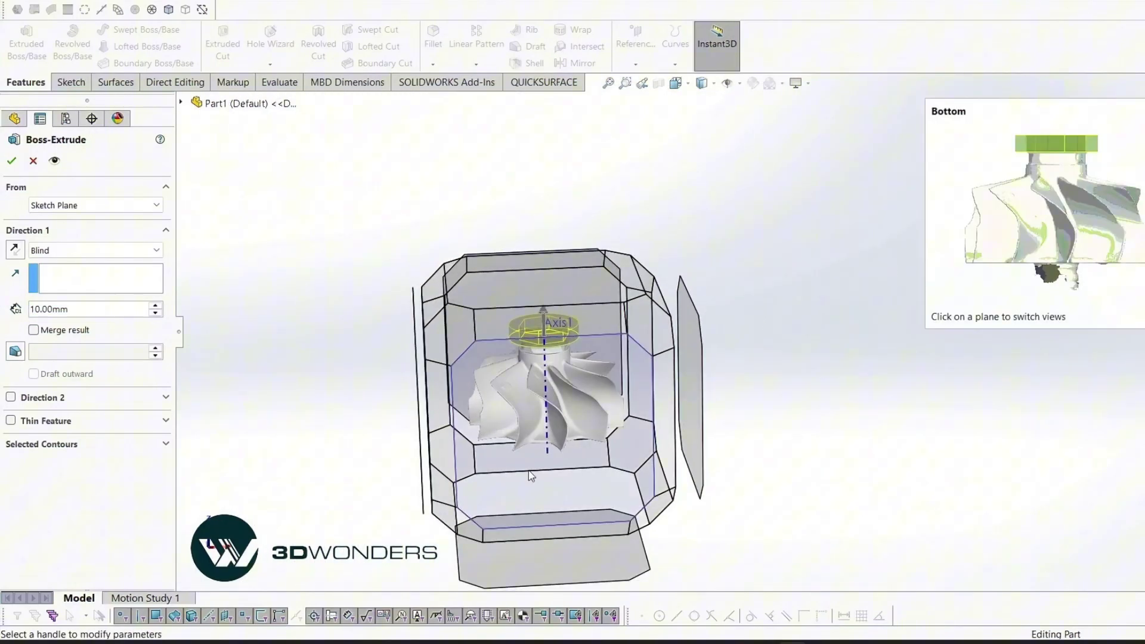
pyautogui.click(533, 480)
pyautogui.scroll(-5, 722, 239)
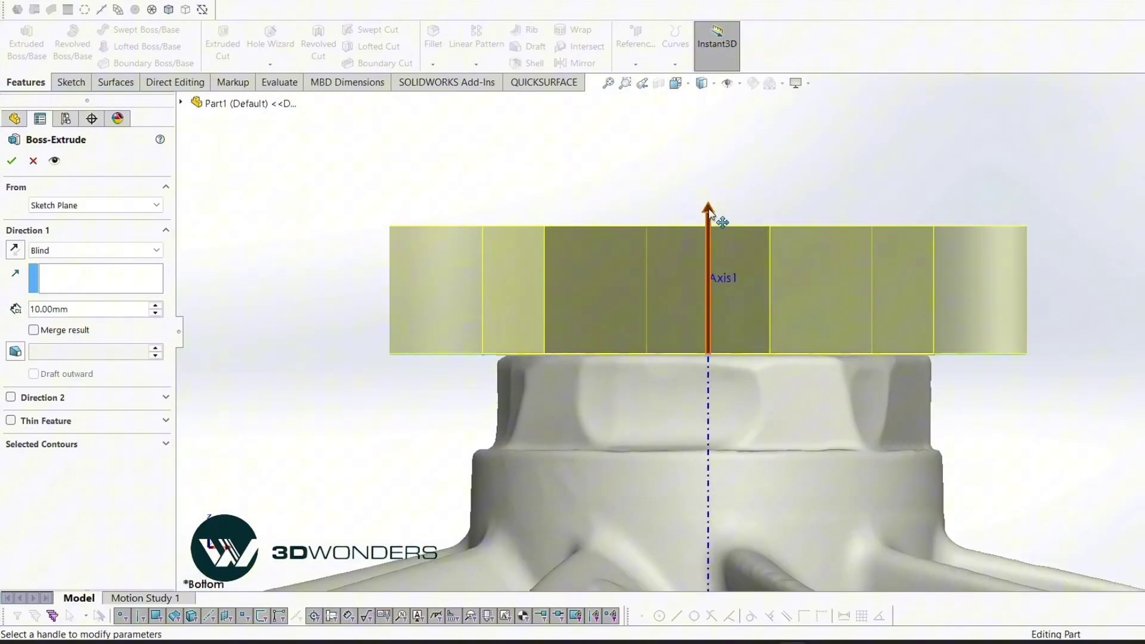
pyautogui.moveTo(710, 212); pyautogui.dragTo(636, 458)
pyautogui.write('7.5')
pyautogui.press('Return')
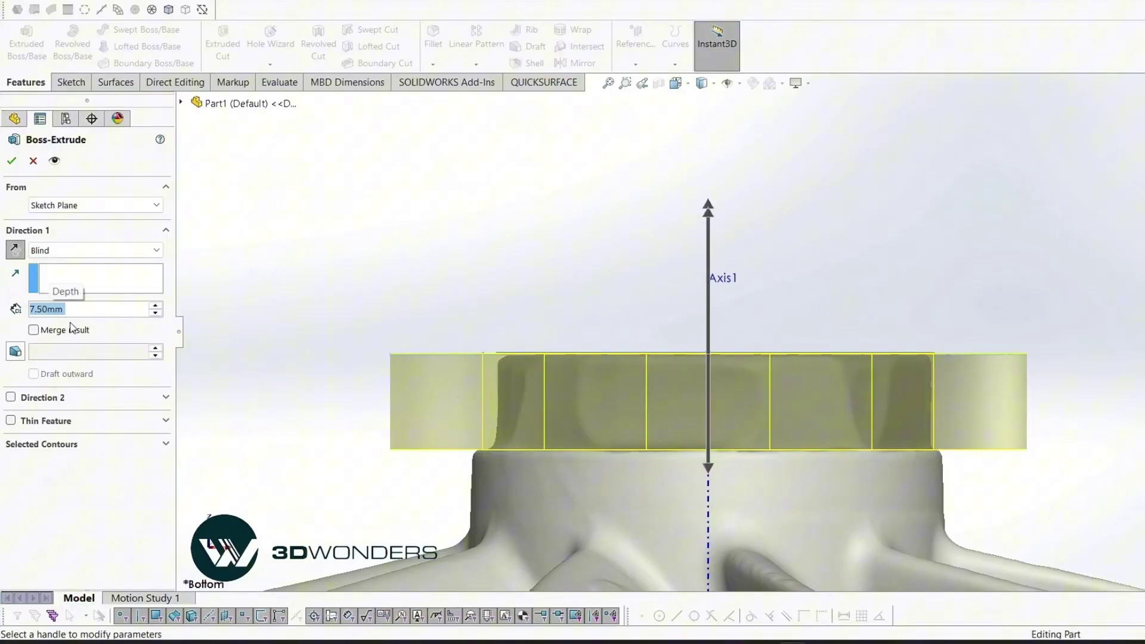
pyautogui.click(12, 161)
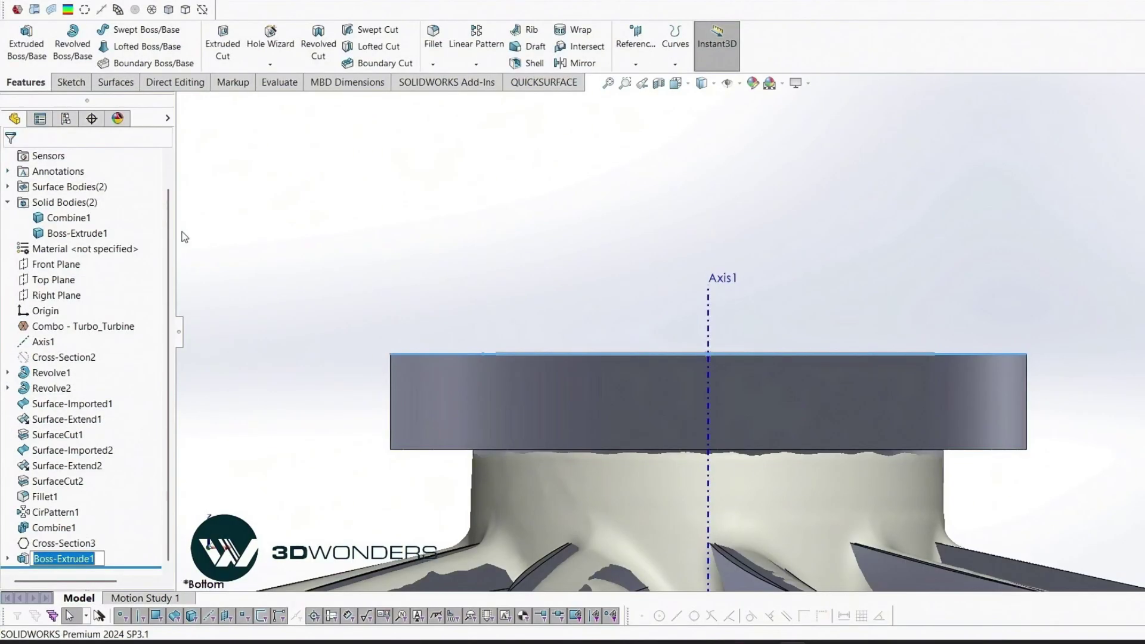
# Subtract the extruded ring body from the combined turbine wheel to cut the hexagonal hub end.
pyautogui.hotkey('ctrl', '7')
pyautogui.click(176, 82)
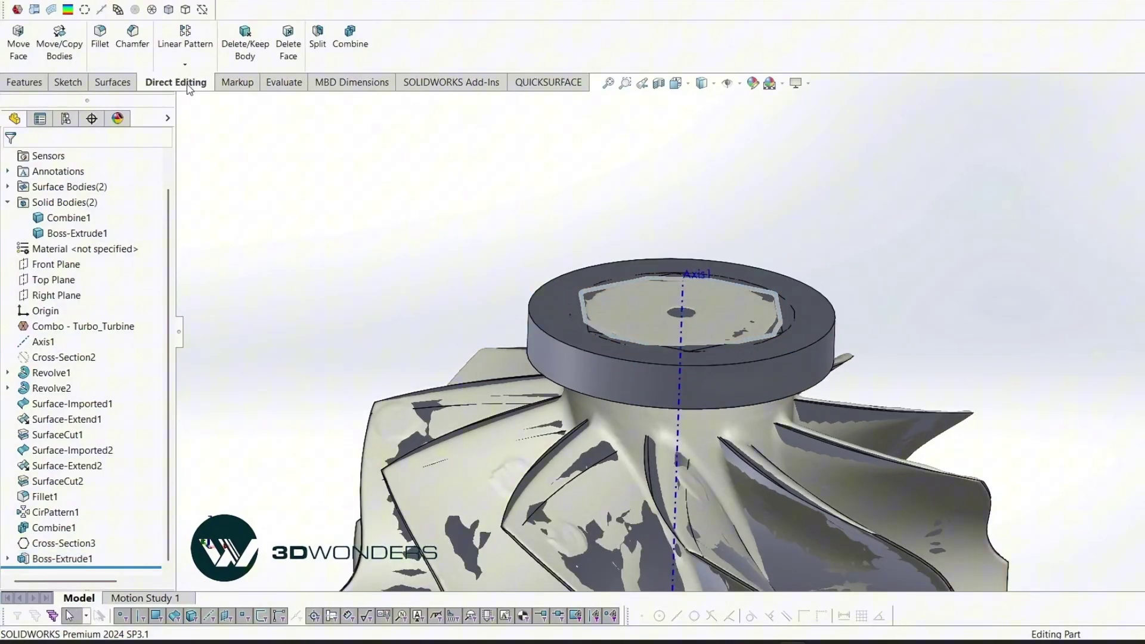
pyautogui.click(350, 37)
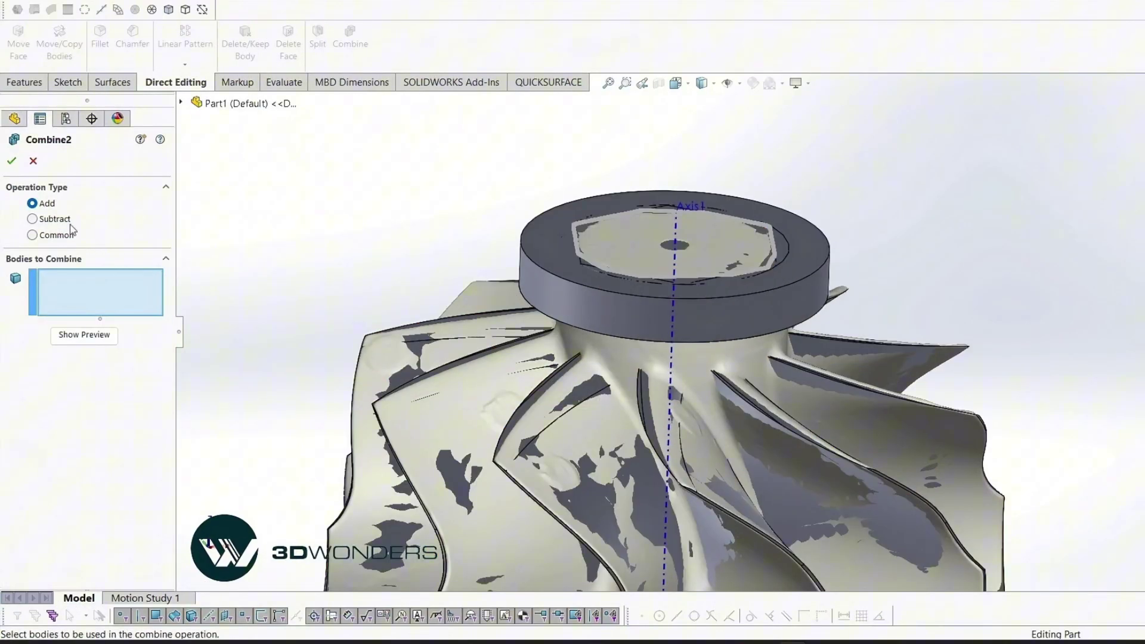
pyautogui.click(67, 219)
pyautogui.click(496, 382)
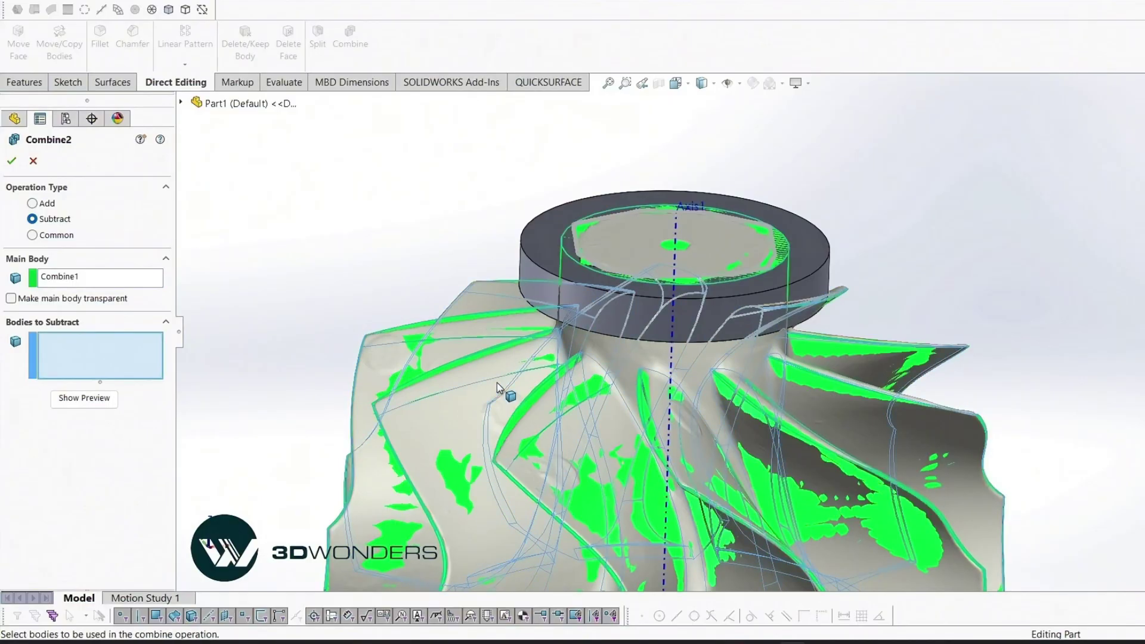
pyautogui.click(587, 318)
pyautogui.click(11, 162)
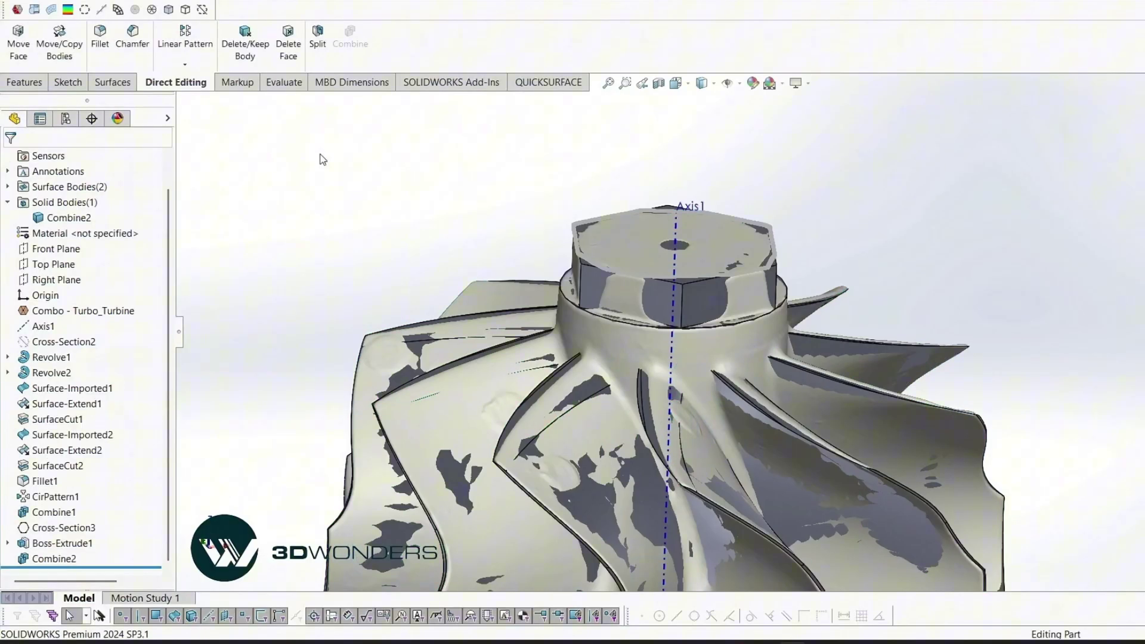
# Hide the scan cross section and compare the hex-cut turbine wheel with the scan in a deviation map.
pyautogui.click(202, 10)
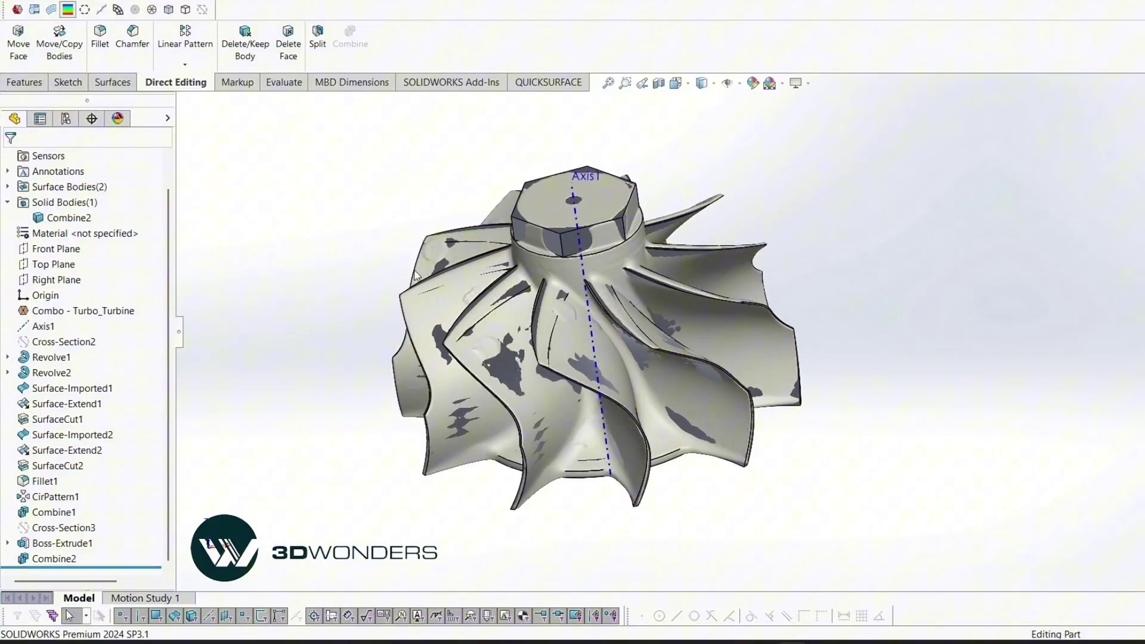
pyautogui.moveTo(343, 253); pyautogui.dragTo(919, 498, button='middle')
pyautogui.moveTo(540, 254); pyautogui.dragTo(501, 336, button='middle')
pyautogui.scroll(-1, 530, 368)
pyautogui.click(13, 161)
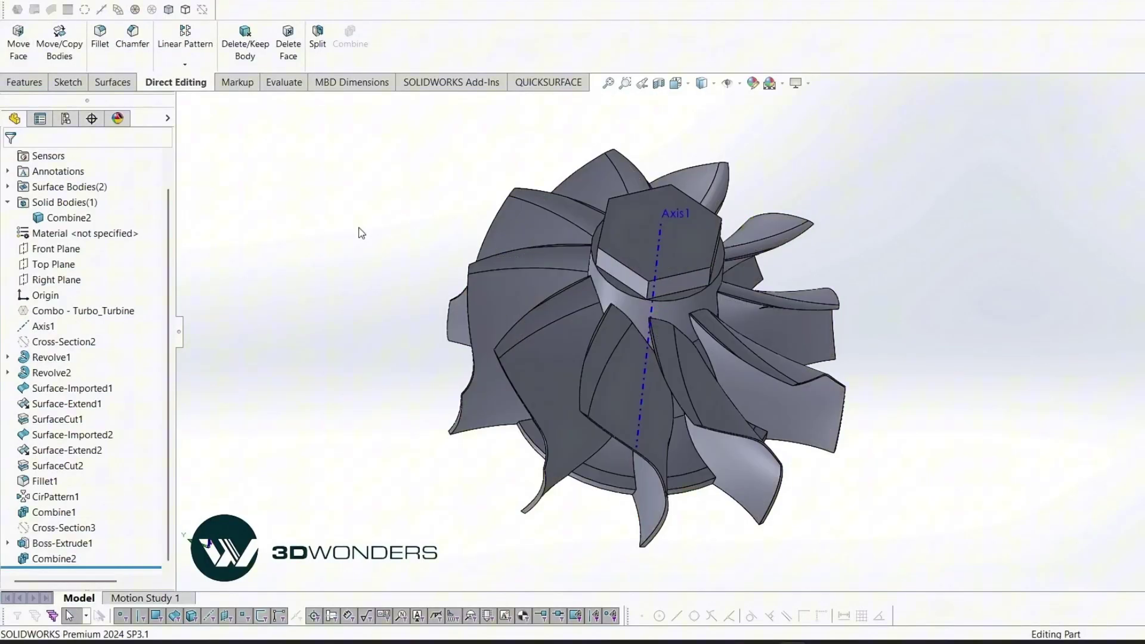
# Hide Axis1 and inspect the finished solid turbine wheel from several sides.
pyautogui.moveTo(358, 230); pyautogui.dragTo(366, 133, button='middle')
pyautogui.click(664, 217)
pyautogui.click(718, 175)
pyautogui.moveTo(856, 295); pyautogui.dragTo(417, 170, button='middle')
pyautogui.click(272, 87)
pyautogui.moveTo(507, 251); pyautogui.dragTo(733, 255, button='middle')
pyautogui.scroll(-1, 733, 254)
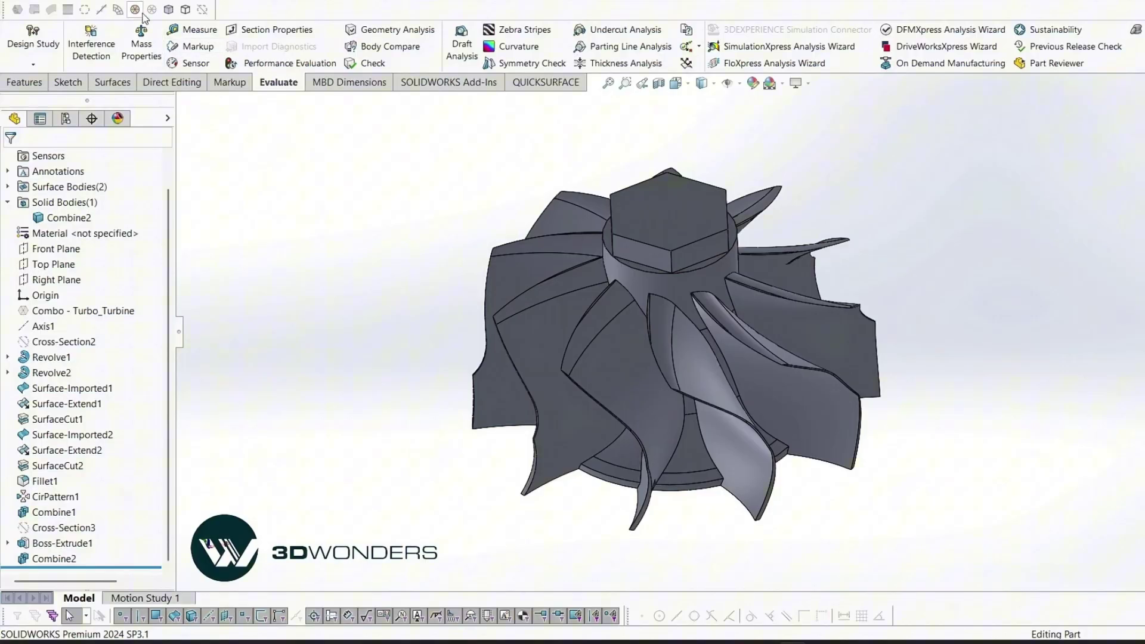